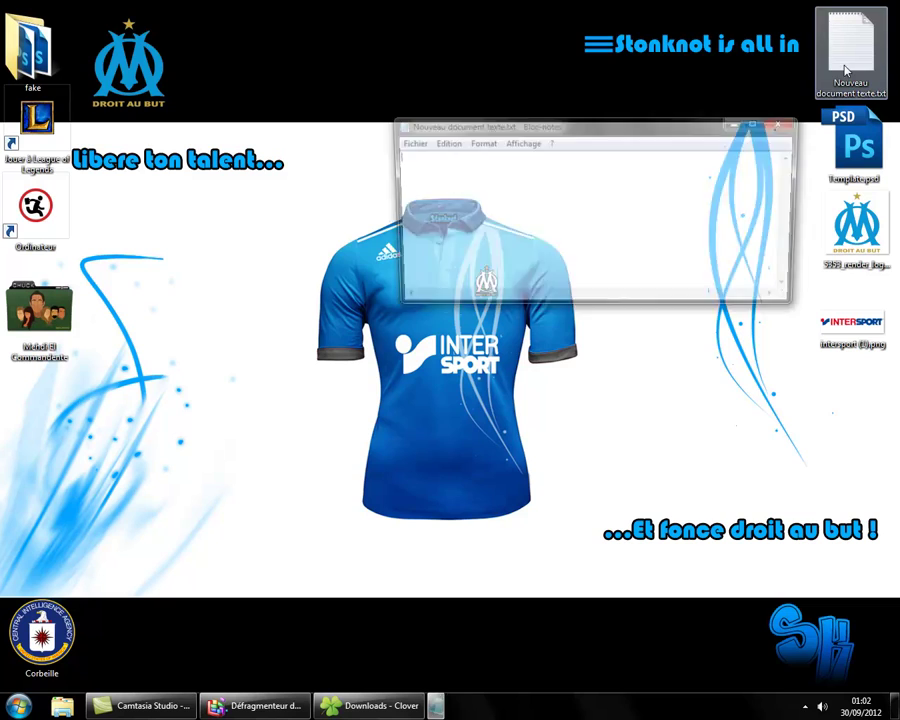
# Write a five-line French intro announcing a Photoshop-only jersey tutorial, enlarge the window, and select all.
pyautogui.write('Salut a toute et a tous ! :) ')
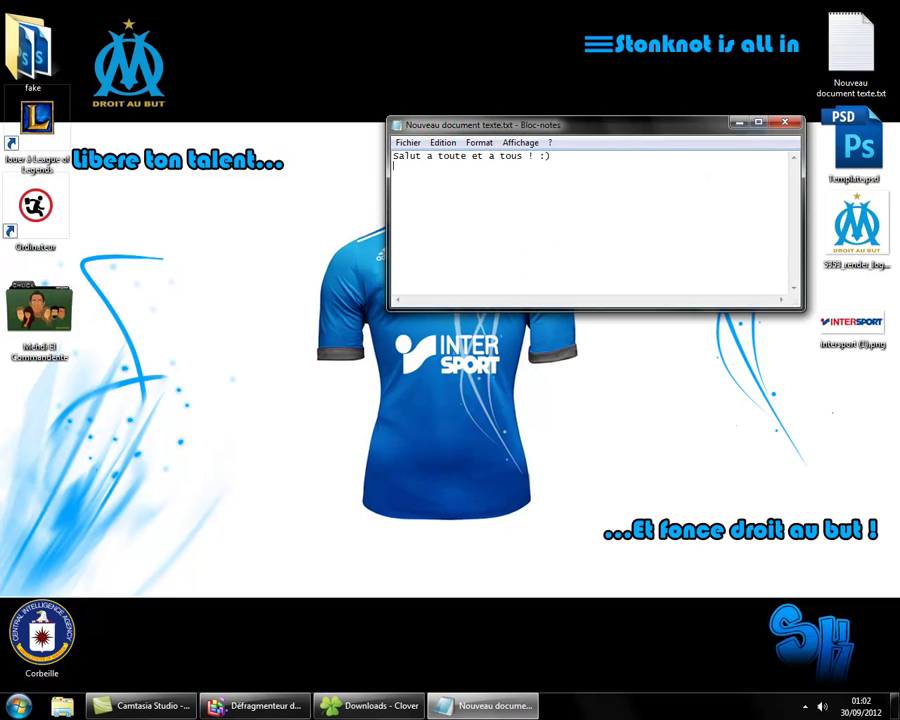
pyautogui.write("je vais aujourd'hu")
pyautogui.write('i vous montrer co')
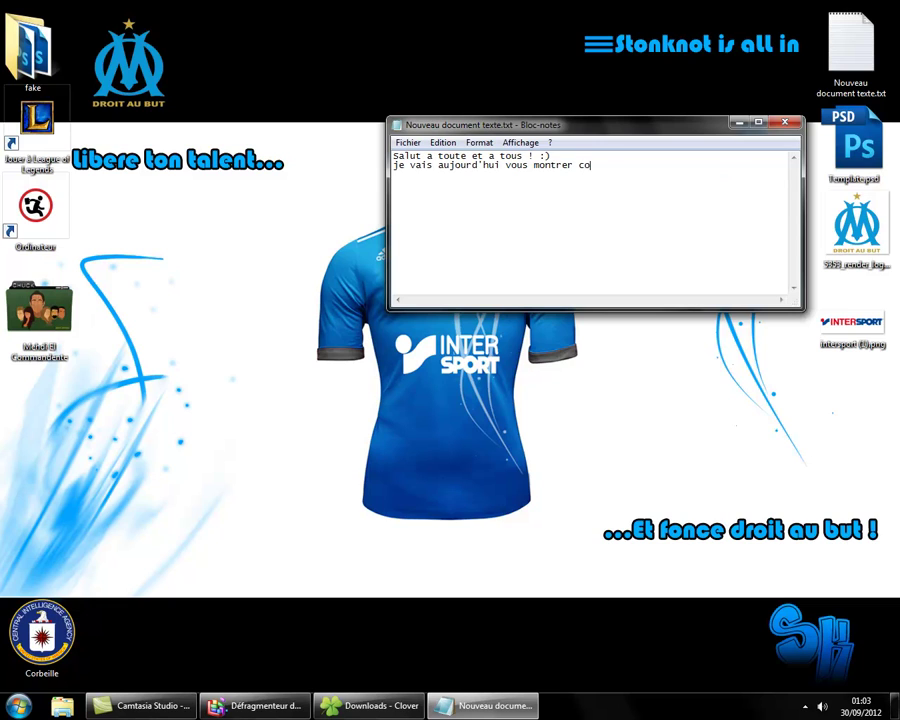
pyautogui.write('mment créer des mai')
pyautogui.write('llots !')
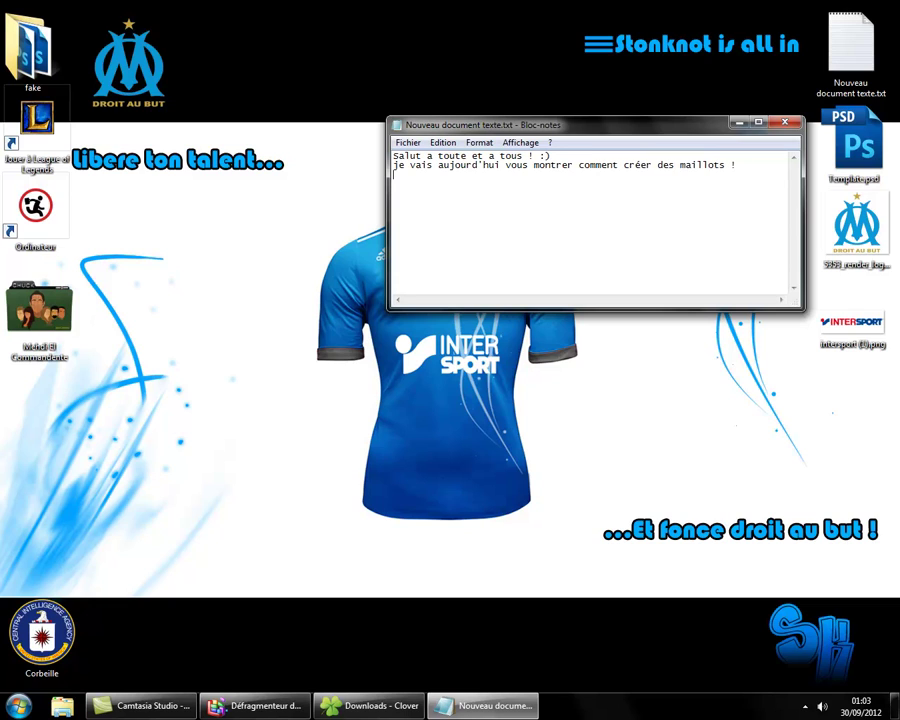
pyautogui.write(' Pour cela vous aur')
pyautogui.write('ez besoin de photoshop')
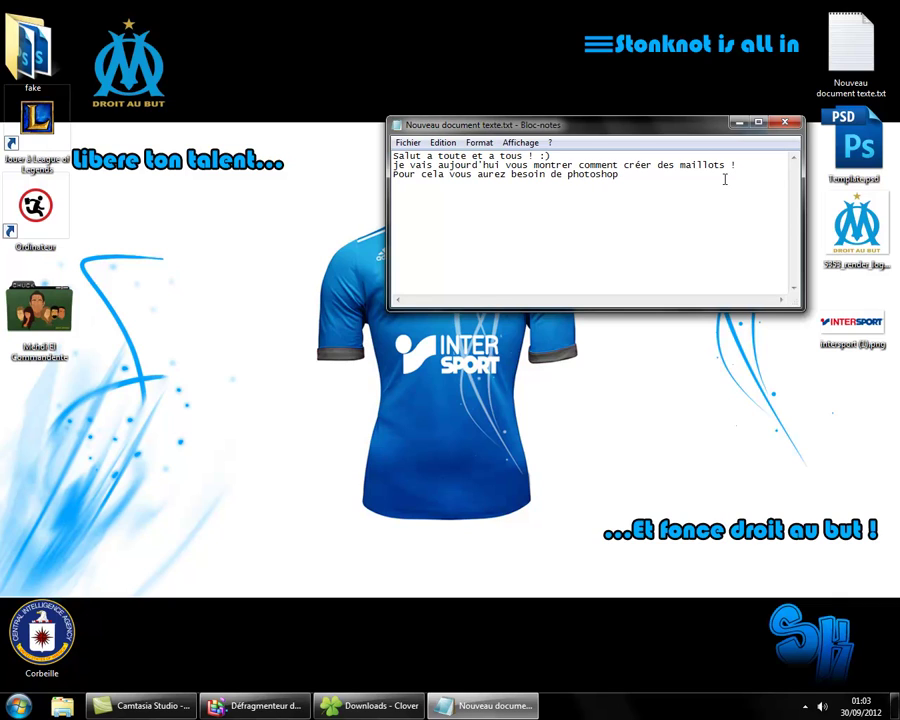
pyautogui.write(' ou de The ')
pyautogui.write('gimp !')
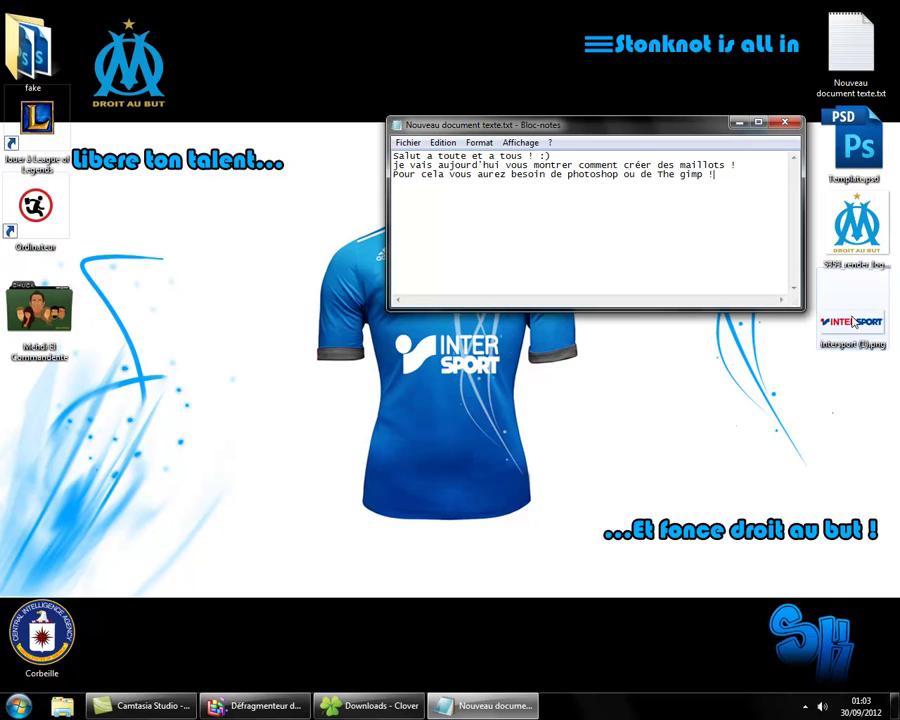
pyautogui.moveTo(803, 309); pyautogui.dragTo(860, 395)
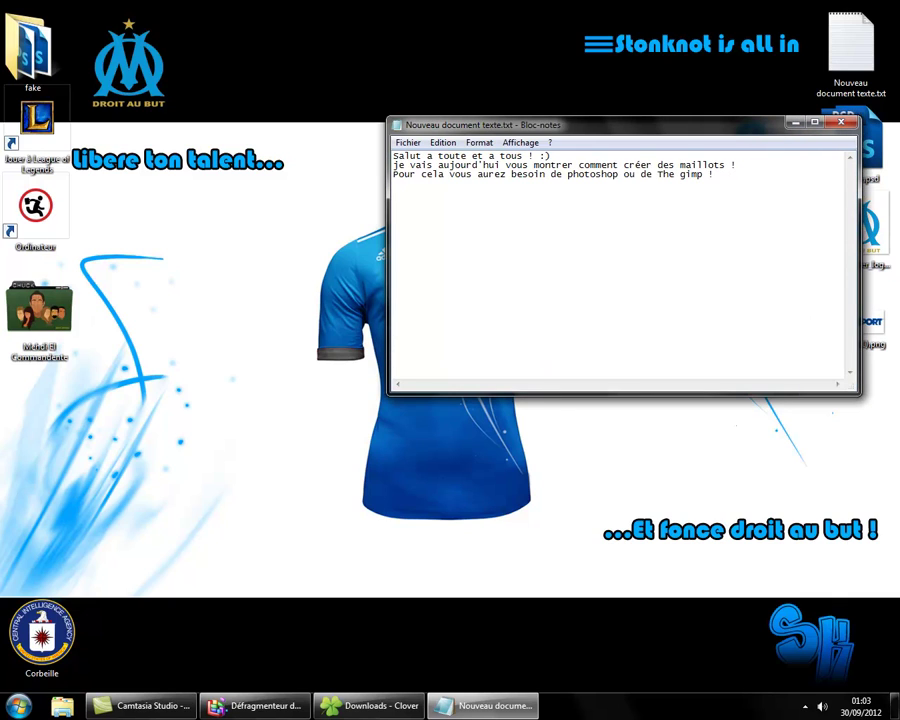
pyautogui.press('Return')
pyautogui.write('mais ce tut')
pyautogui.write('o sera exc')
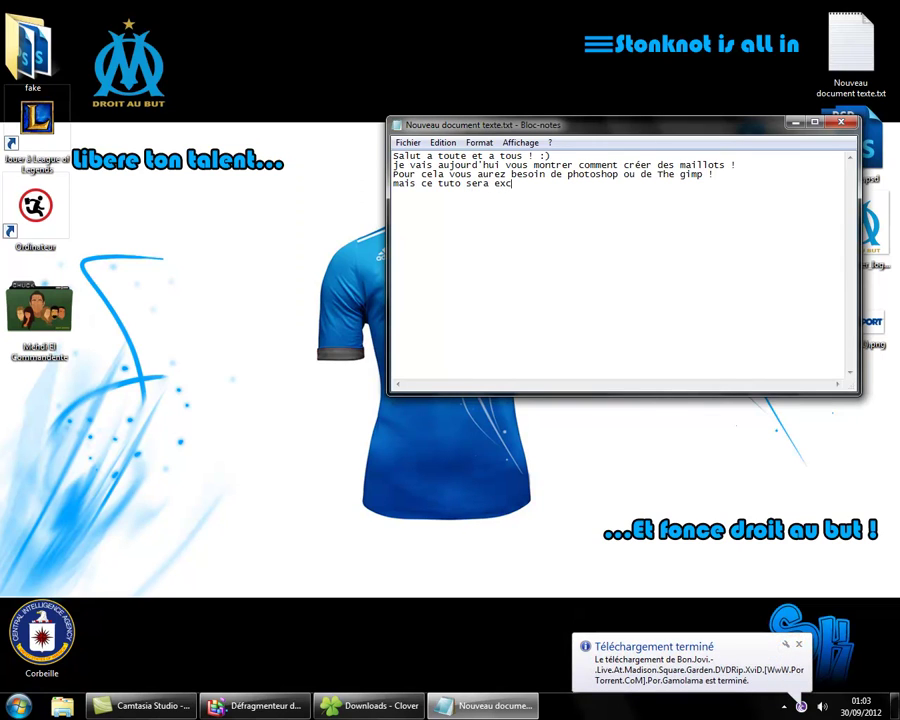
pyautogui.write('lusivement fait via')
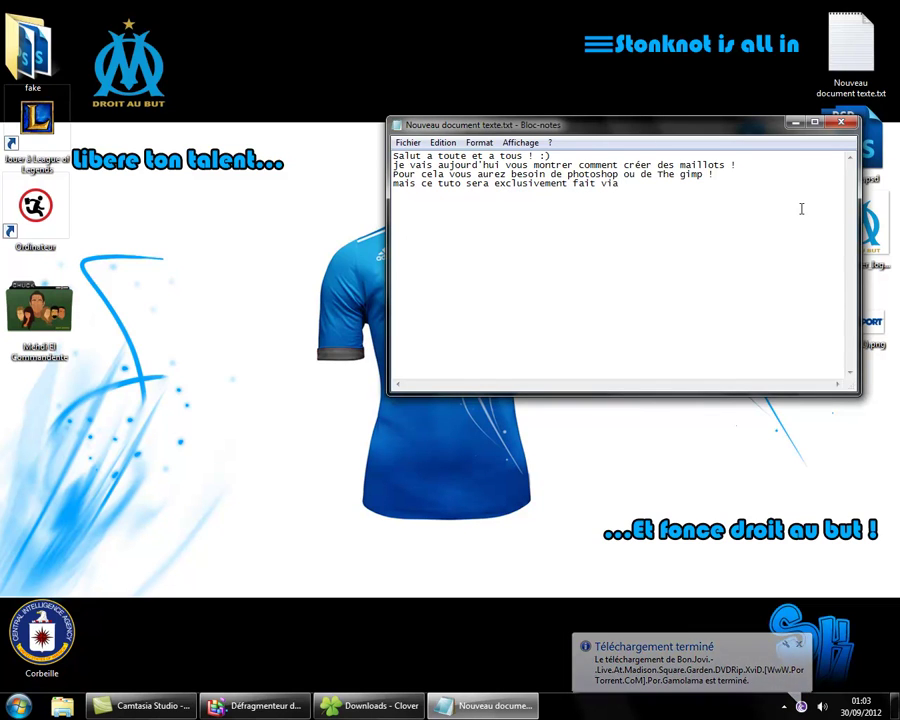
pyautogui.write(' photoshop donc')
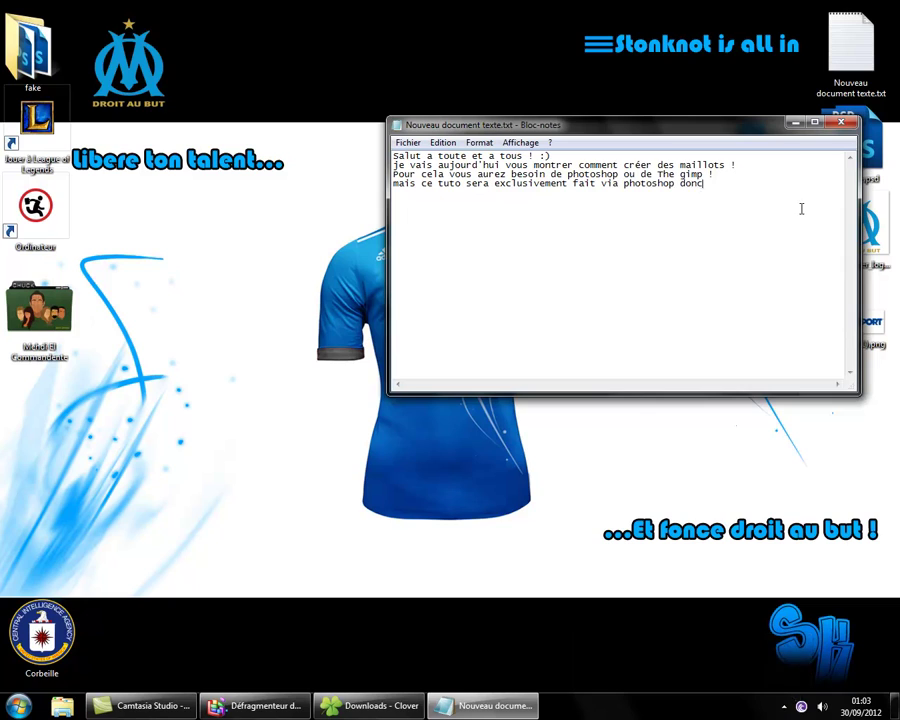
pyautogui.write(' pour un tuto a')
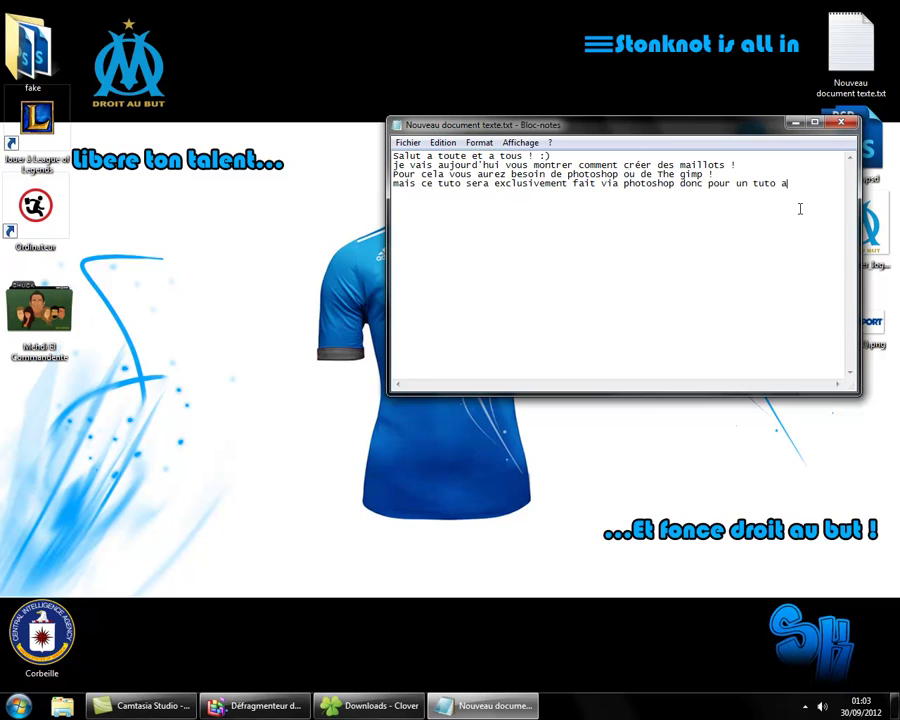
pyautogui.write('vec')
pyautogui.press('Return')
pyautogui.write('the gimp vous dev')
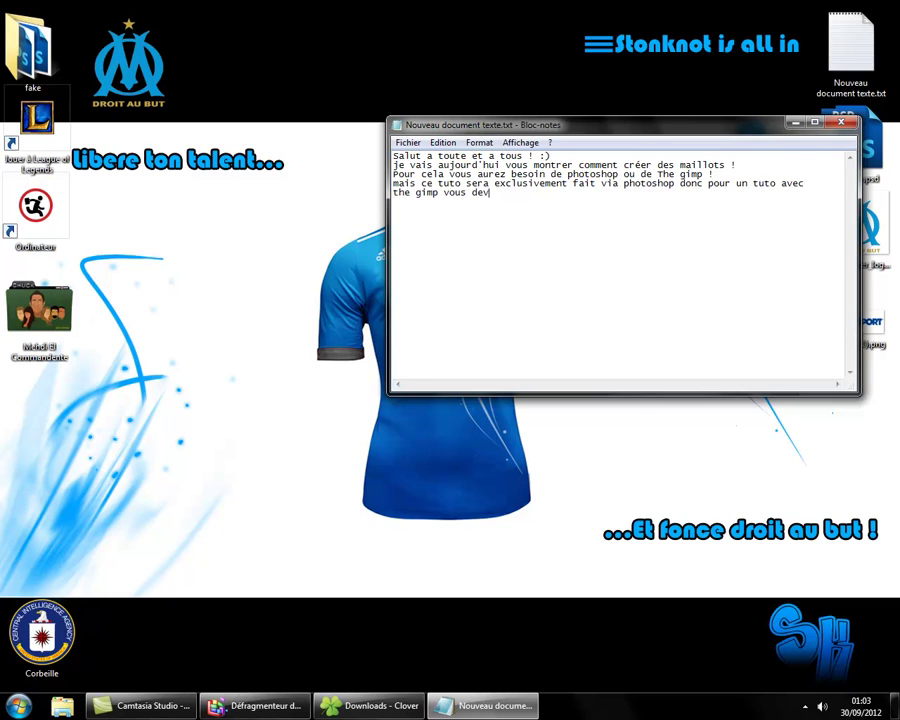
pyautogui.write('rez attendre')
pyautogui.write(' un peu :p')
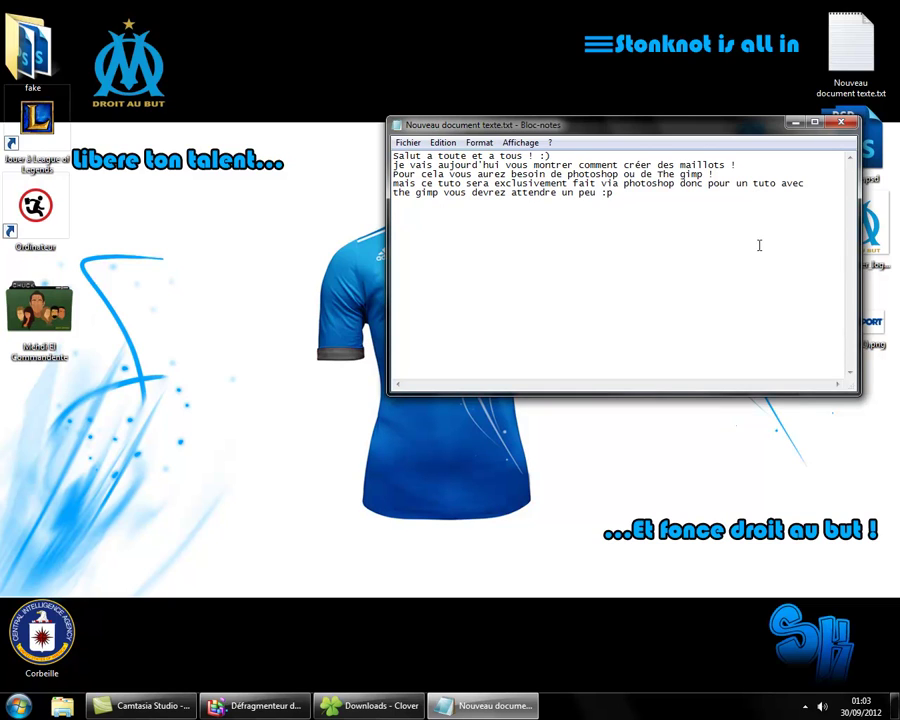
pyautogui.hotkey('ctrl', 'a')
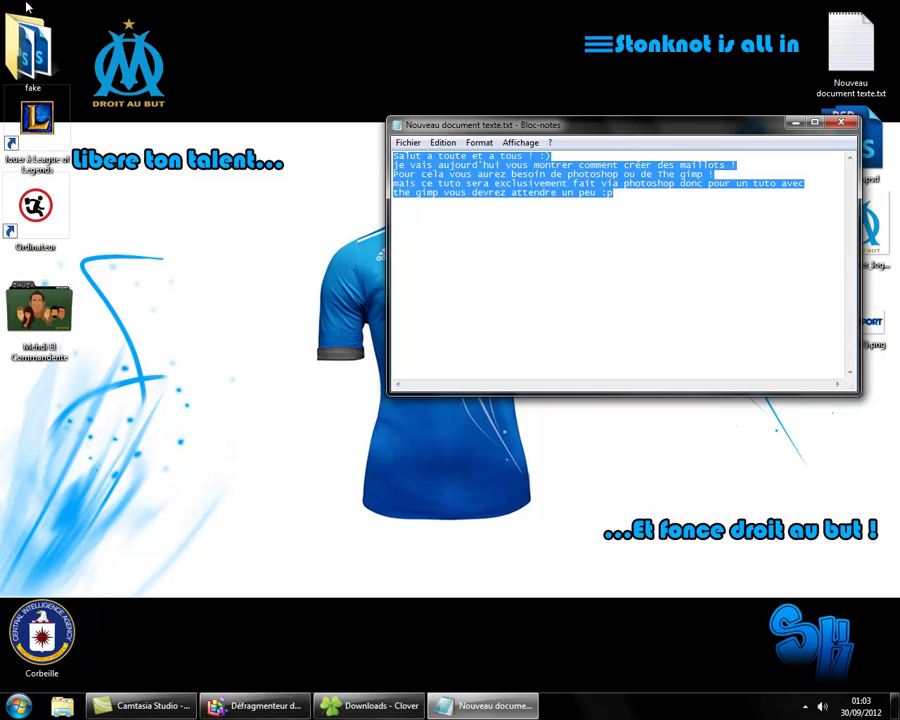
# Overwrite the intro with a first-step note about downloading Photoshop, then delete it.
pyautogui.press('BackSpace')
pyautogui.write('Premiere etape')
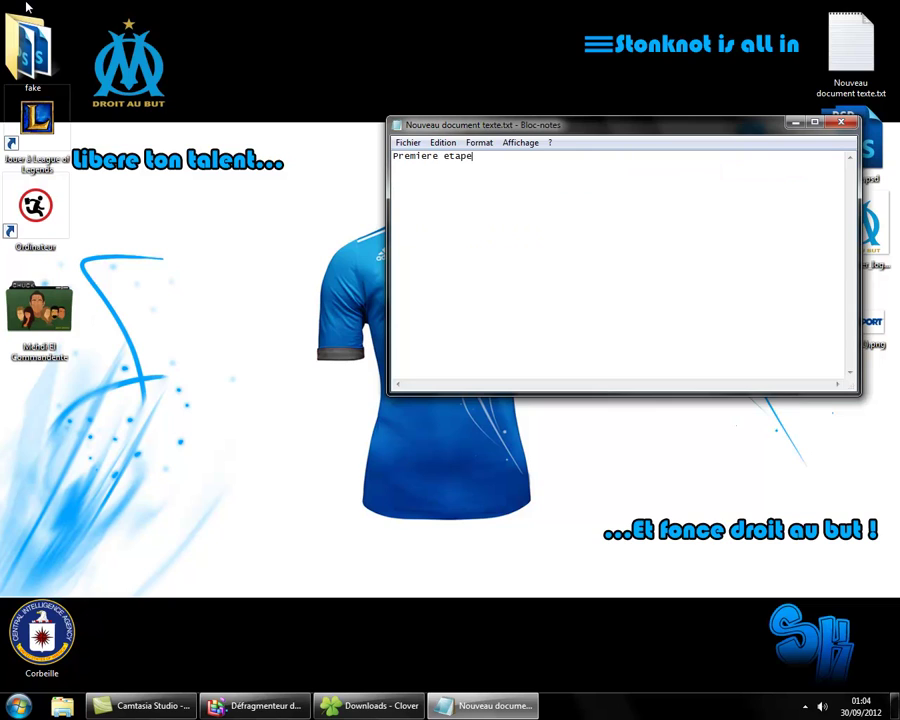
pyautogui.write(' : telecharg')
pyautogui.write('er photoshop ! sa')
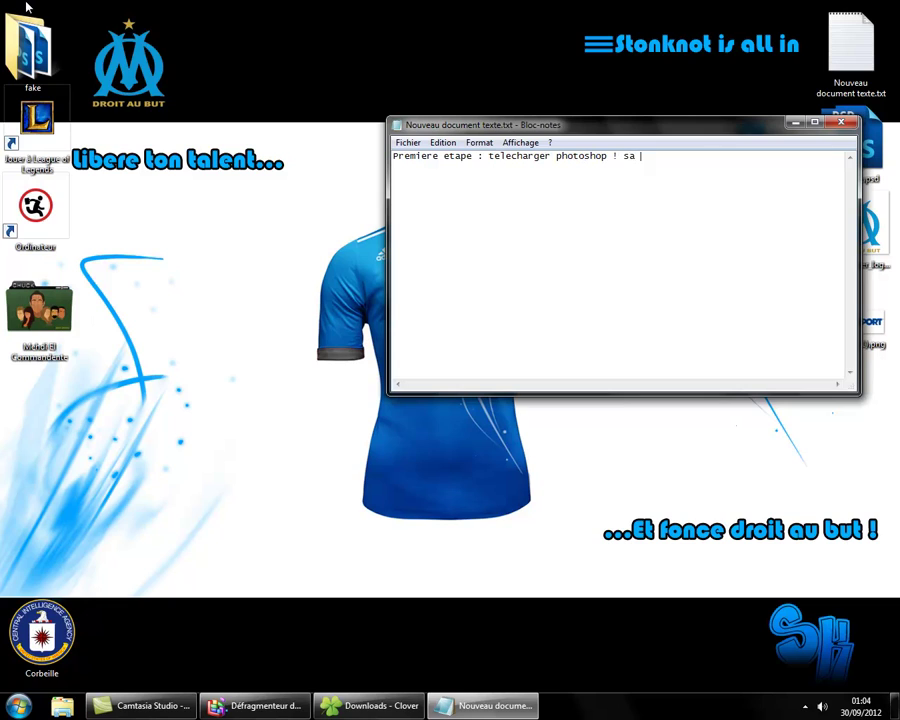
pyautogui.write('peut paraitre con mais')
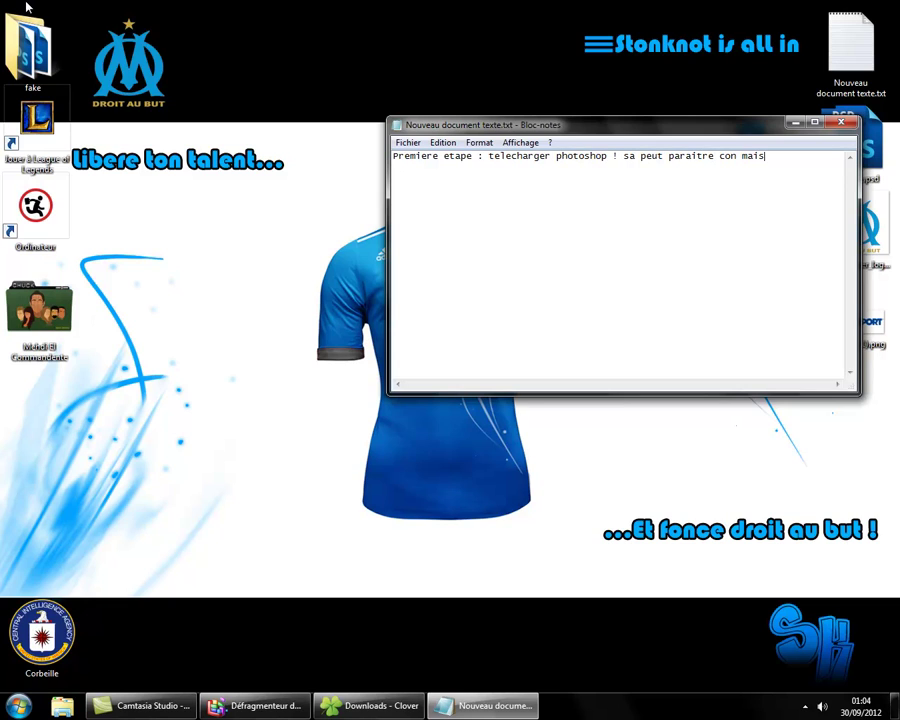
pyautogui.write('ont la pas')
pyautogui.write(' forcement tous !')
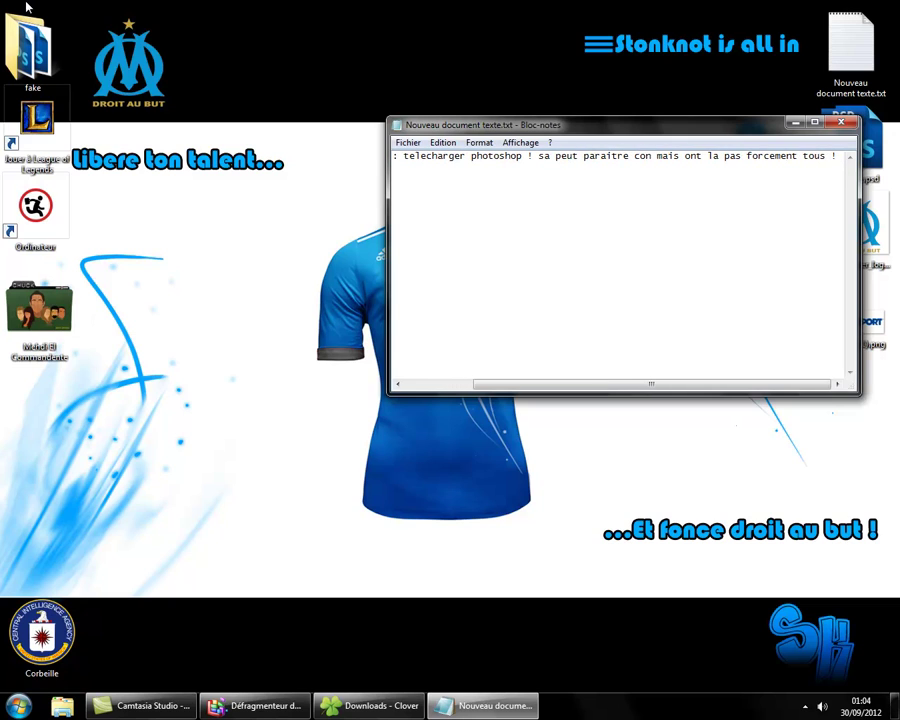
pyautogui.press('Home')
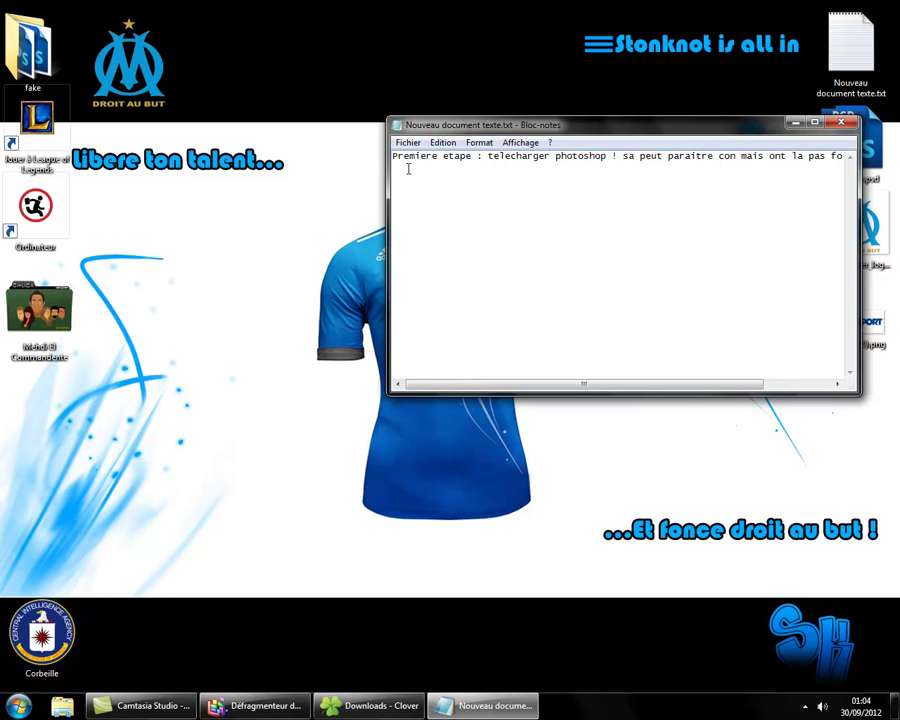
pyautogui.hotkey('ctrl', 'a')
pyautogui.press('Delete')
# Note that Photoshop is paid but free for 30 days, then replace it with 'donc on commence par lancer photoshop !'.
pyautogui.write("c'est")
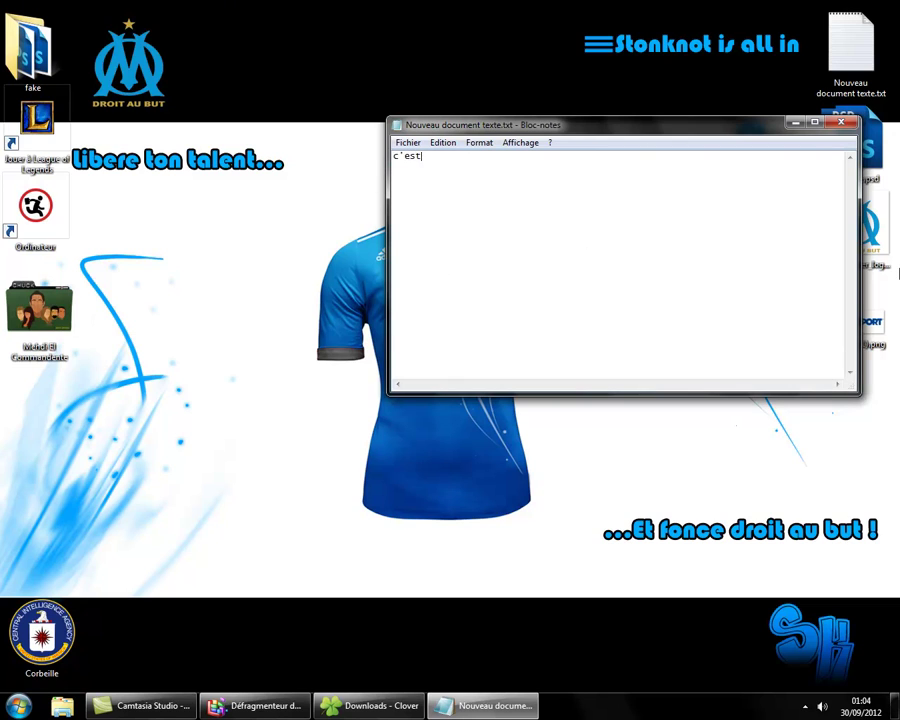
pyautogui.write(' un logiciel payant ! a')
pyautogui.write('lors je')
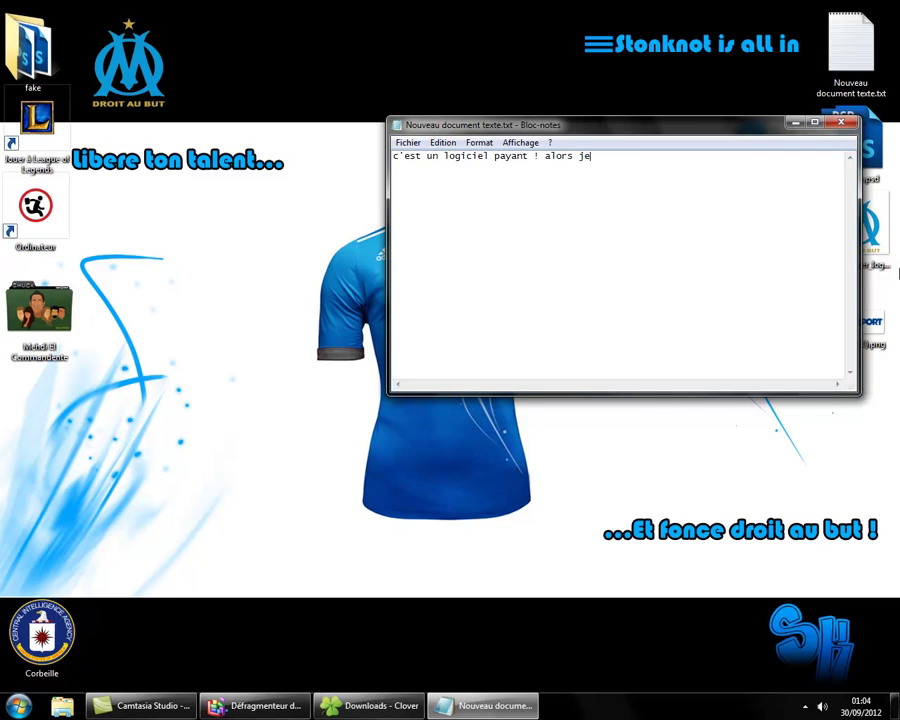
pyautogui.write(' vous laisse vous demerder !')
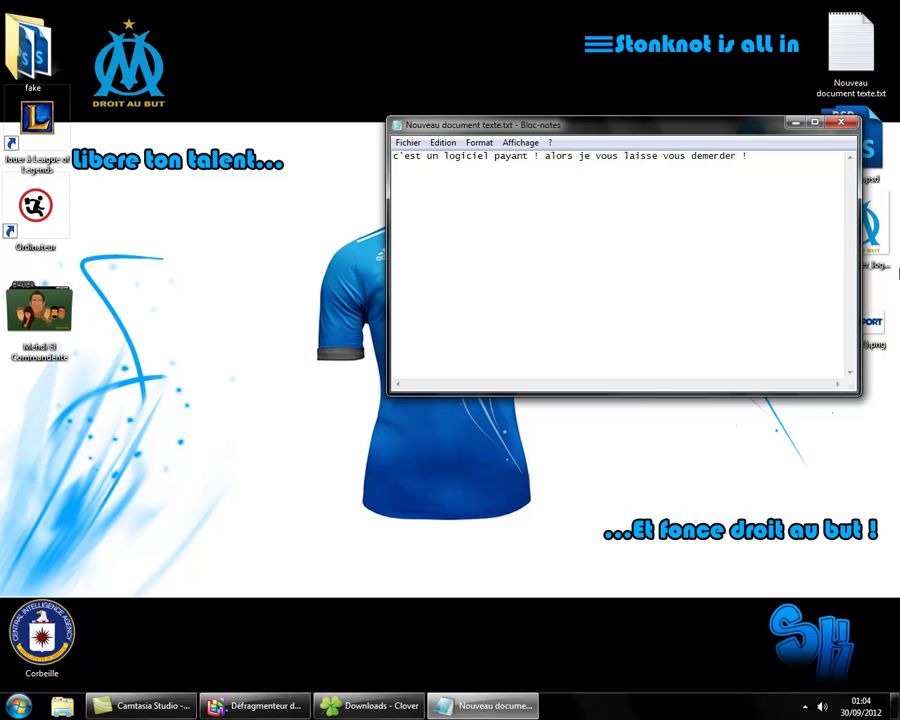
pyautogui.press('Return')
pyautogui.write('neanmoins il est gra')
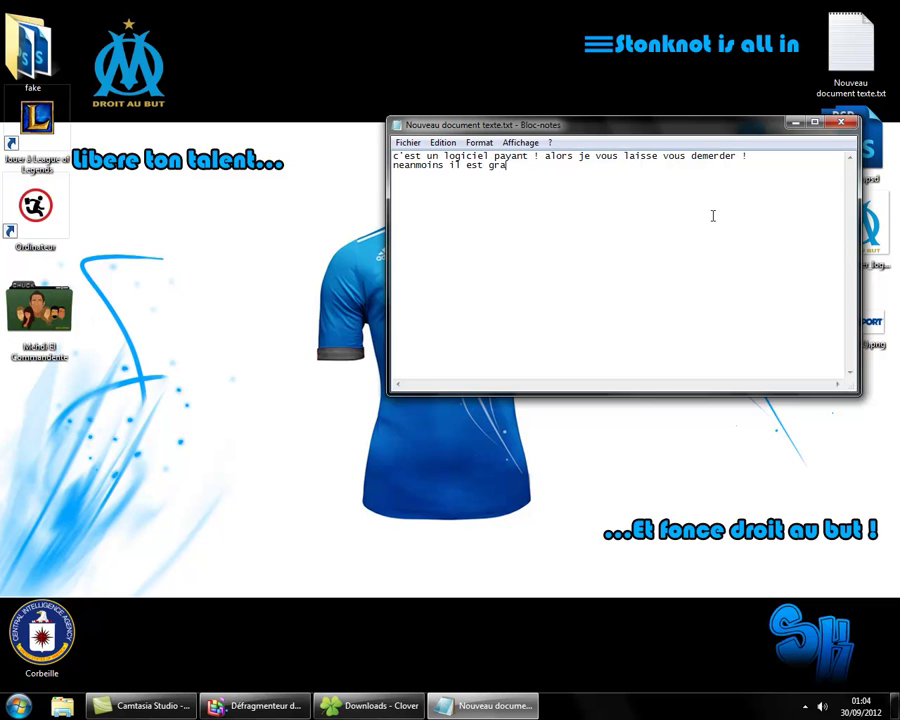
pyautogui.write('tuit 30 jours donc ')
pyautogui.write('sa pose pas trop')
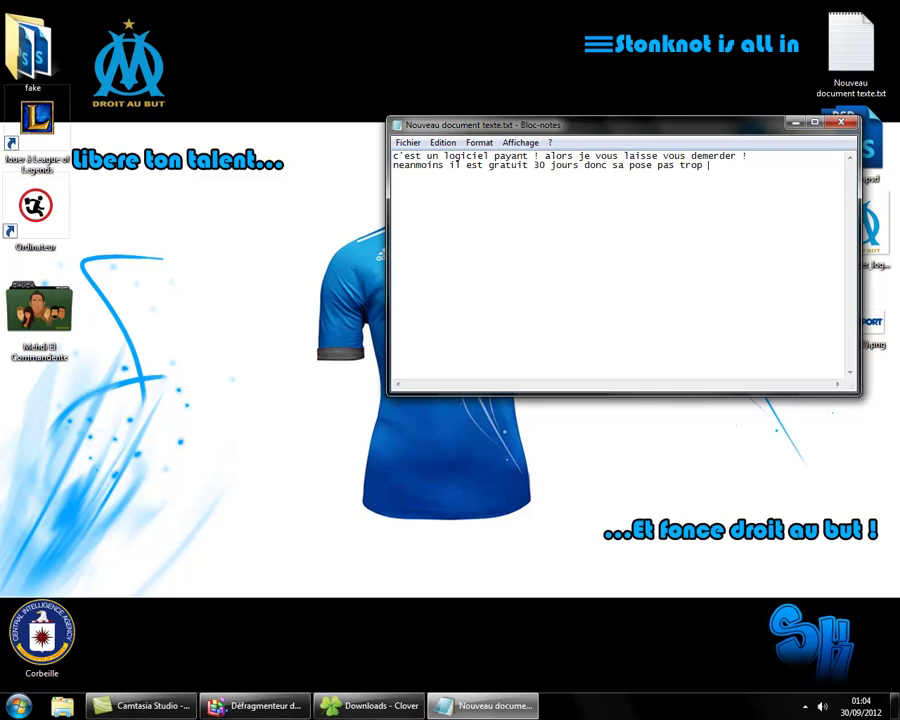
pyautogui.write(' de probleme ! ;)')
pyautogui.hotkey('ctrl', 'a')
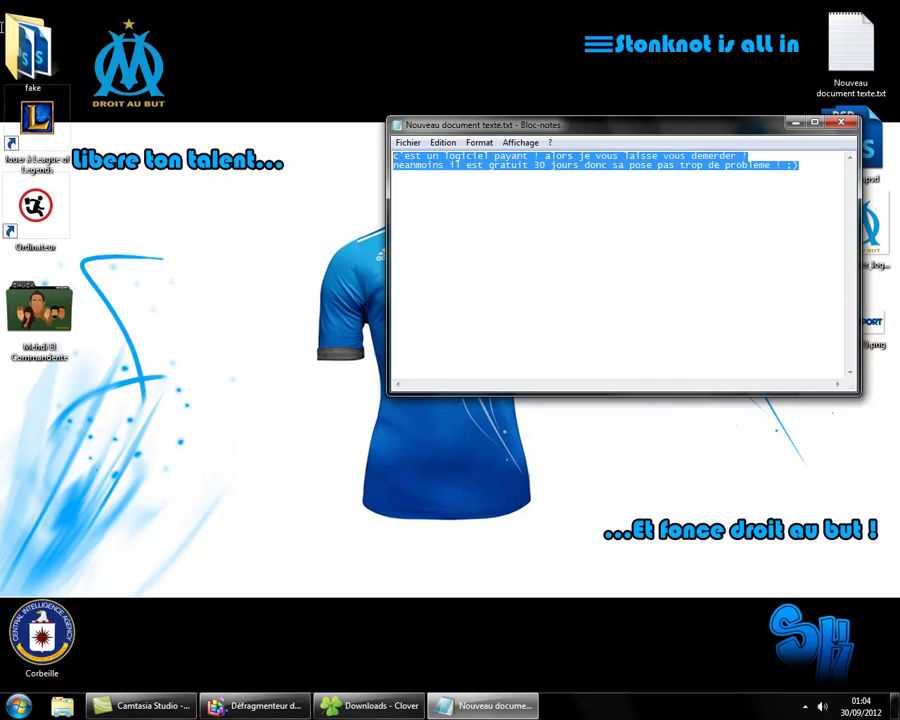
pyautogui.press('Delete')
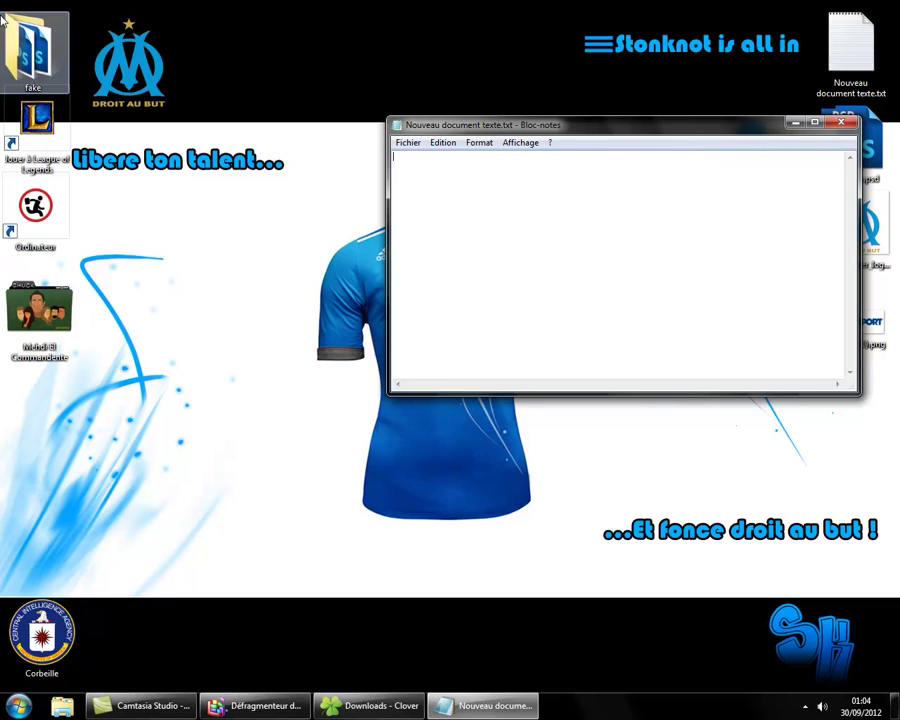
pyautogui.write('donc on commence')
pyautogui.write(' par lancer')
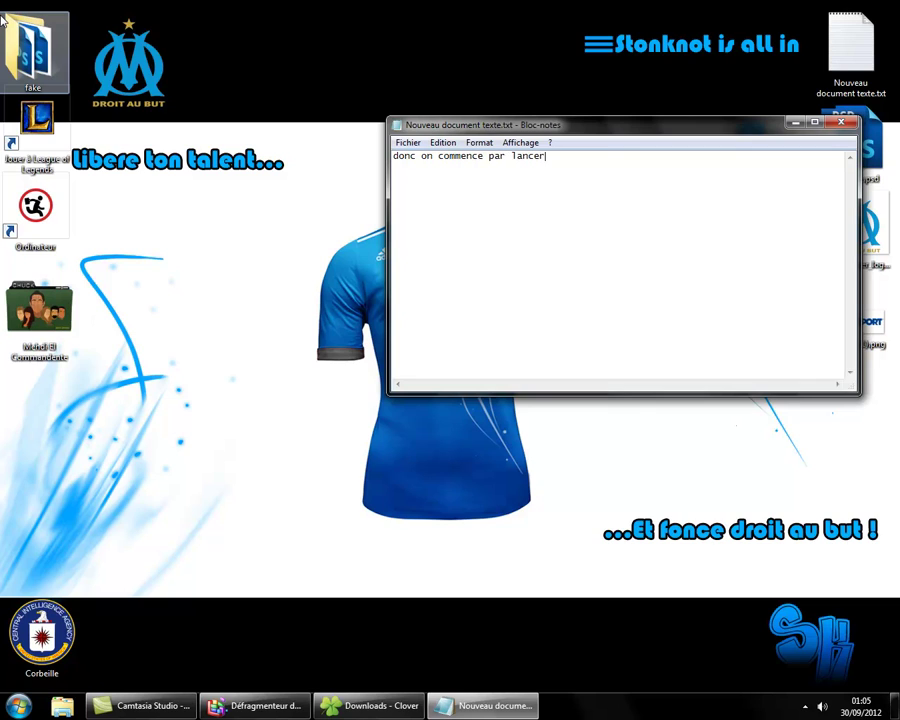
pyautogui.write(' photoshop !')
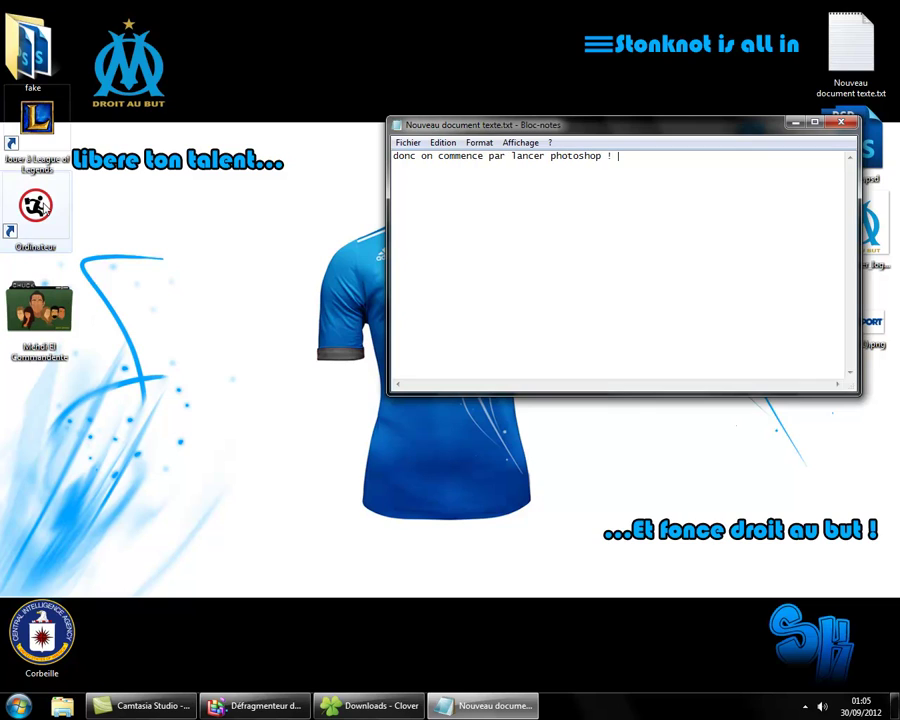
# Move the note window aside and launch Adobe Photoshop CS5 (64 Bit).
pyautogui.moveTo(692, 126); pyautogui.dragTo(476, 196)
pyautogui.press('super')
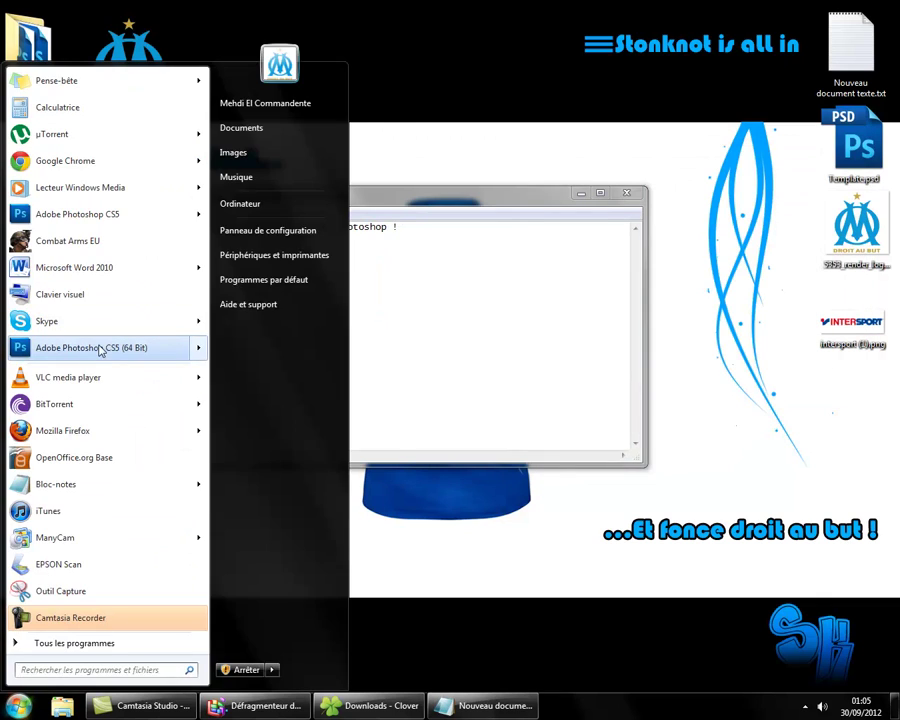
pyautogui.click(100, 350)
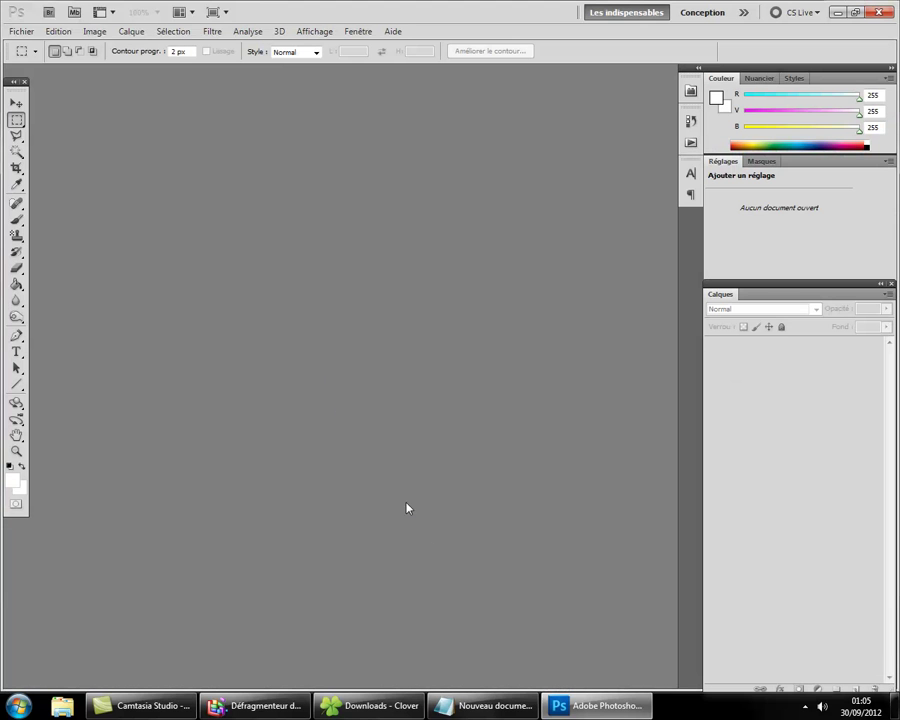
# Replace the note with instructions to open the template file provided in the description.
pyautogui.click(500, 714)
pyautogui.hotkey('ctrl', 'a')
pyautogui.write('V')
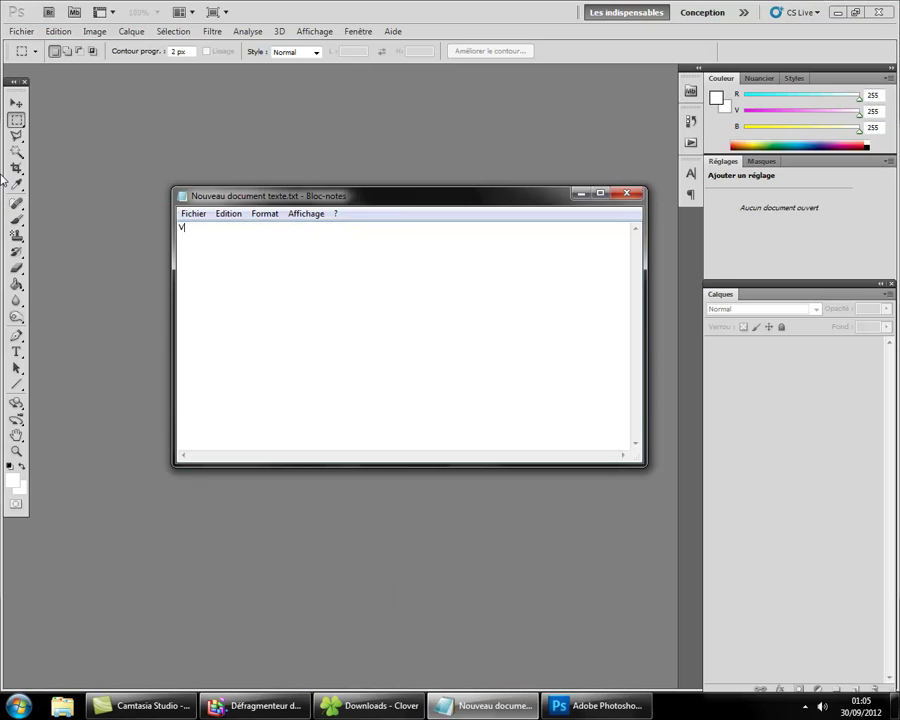
pyautogui.write('oila ! ensuite vous ouvrer le')
pyautogui.write(' fichier t')
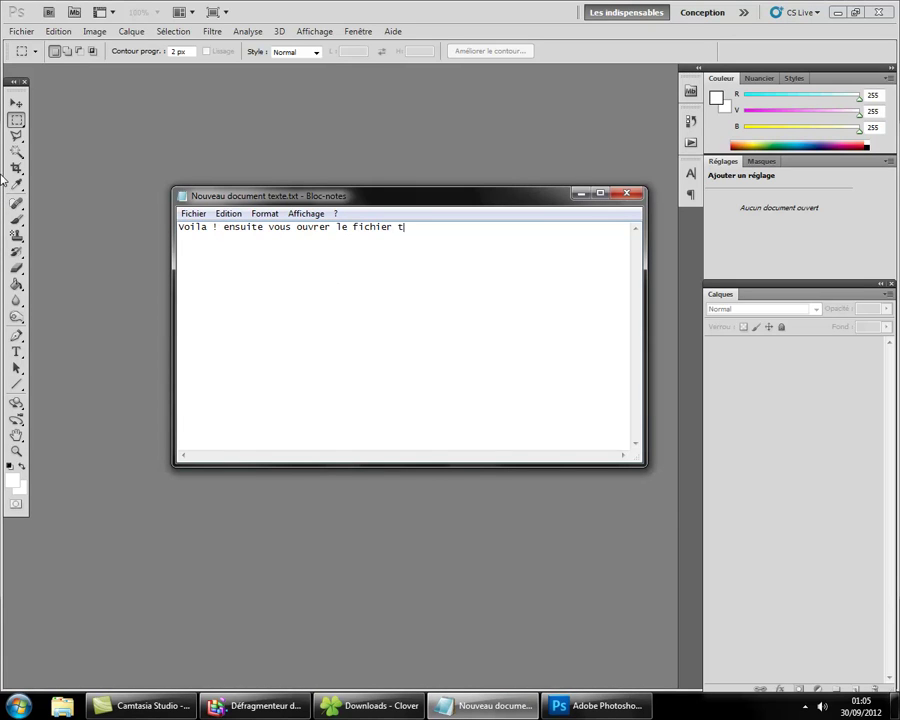
pyautogui.write('"templa')
pyautogui.write('en fourni')
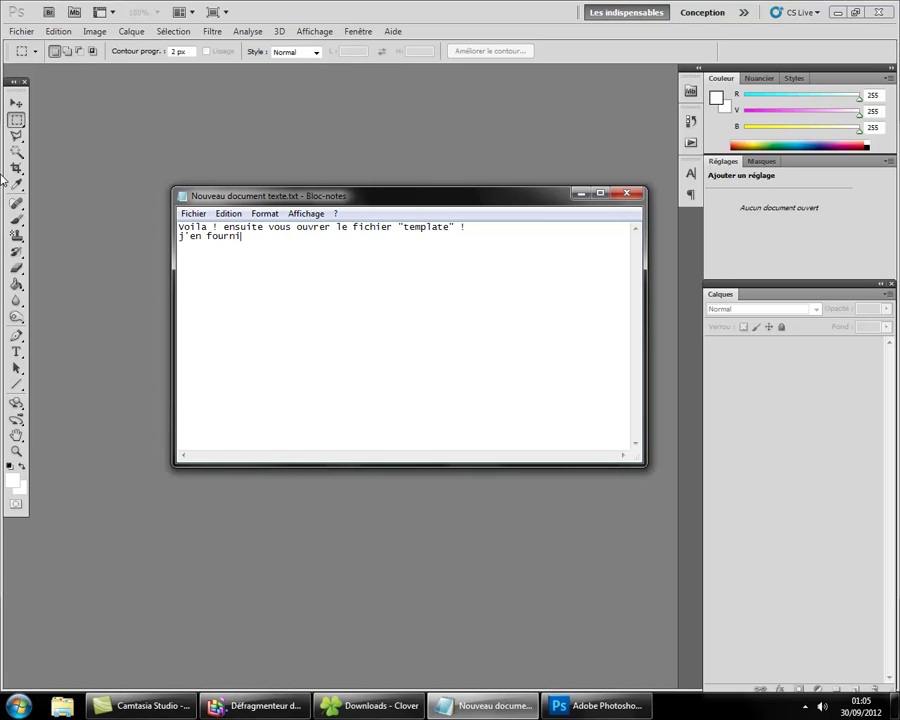
pyautogui.write('un dans la description :D')
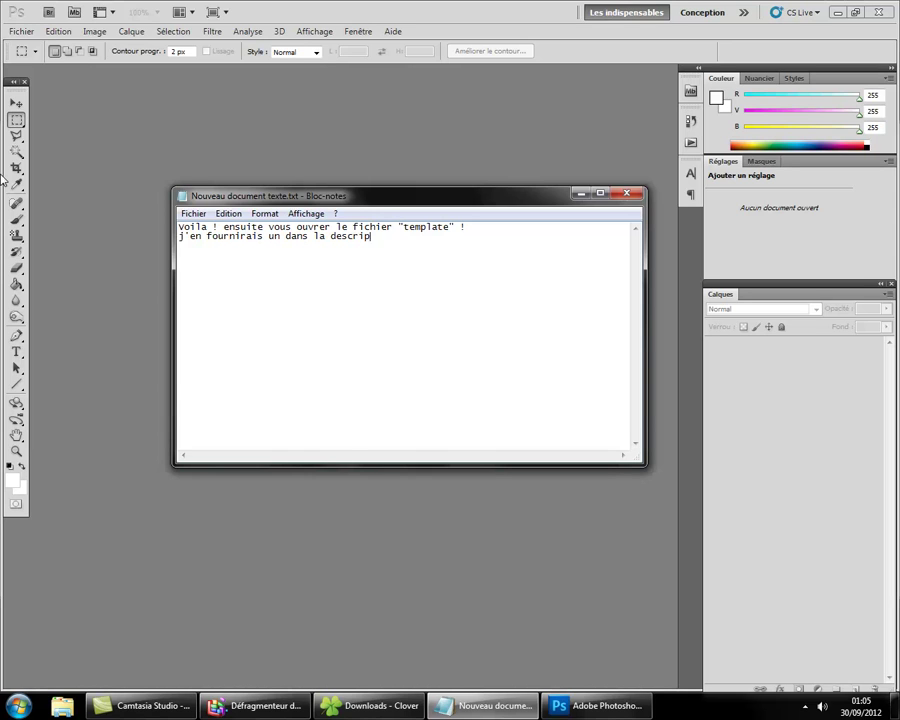
# Open Template.psd from the desktop in Photoshop.
pyautogui.click(129, 278)
pyautogui.click(21, 31)
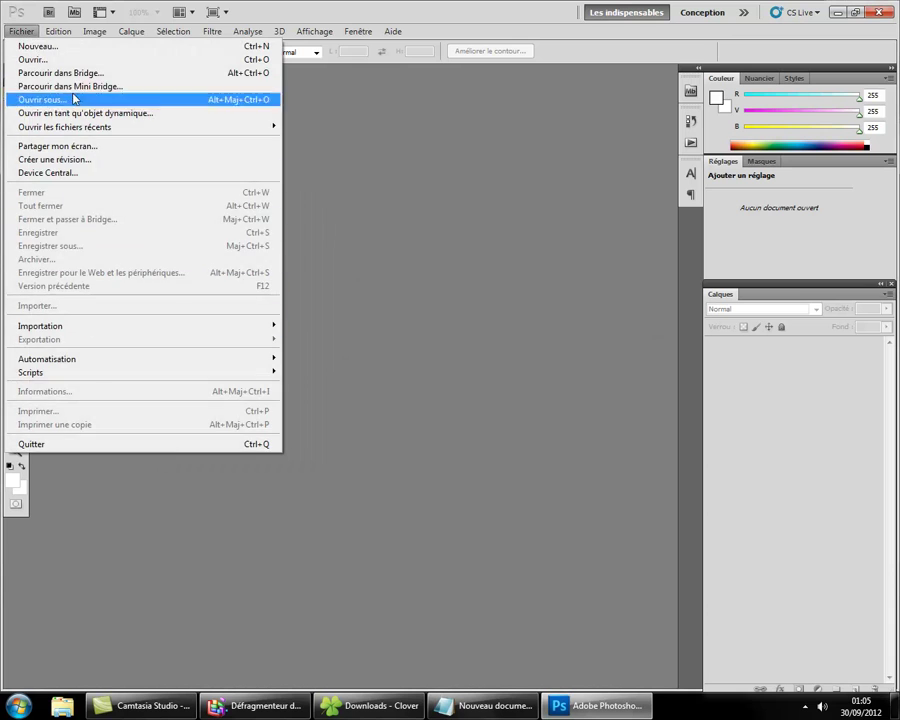
pyautogui.click(70, 58)
pyautogui.click(229, 230)
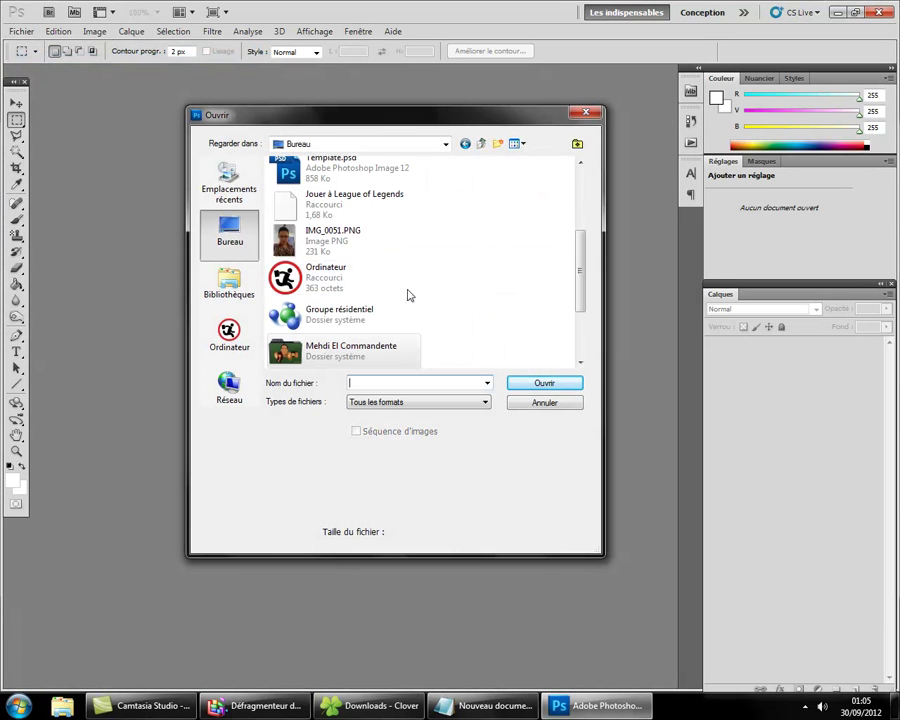
pyautogui.doubleClick(345, 176)
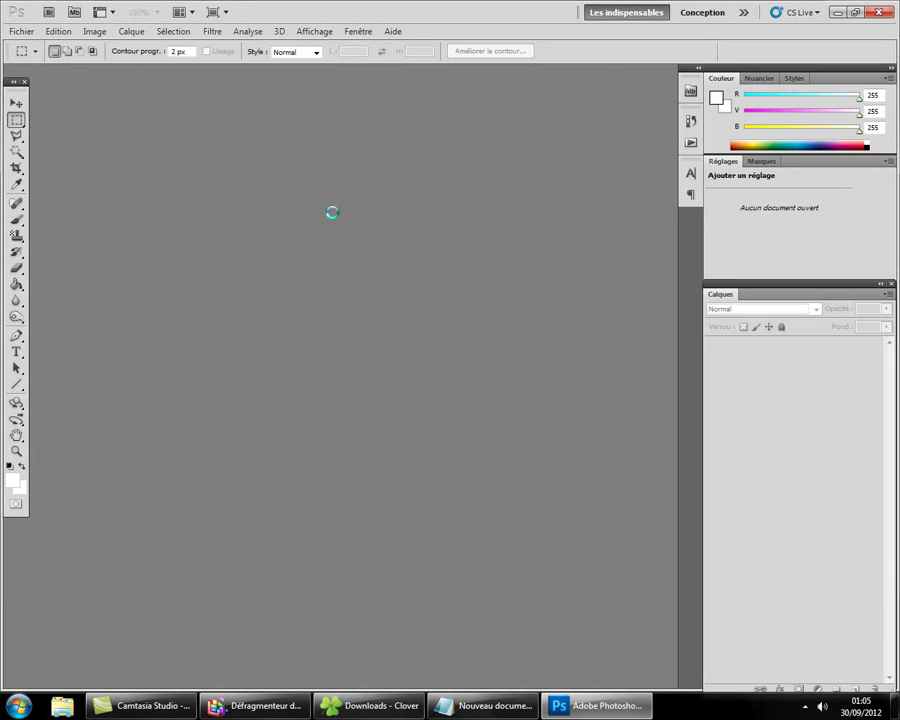
# Replace the note with 'Voila ! deja on commence par choisir la couleur de base du maillot !'.
pyautogui.hotkey('alt', 'Tab')
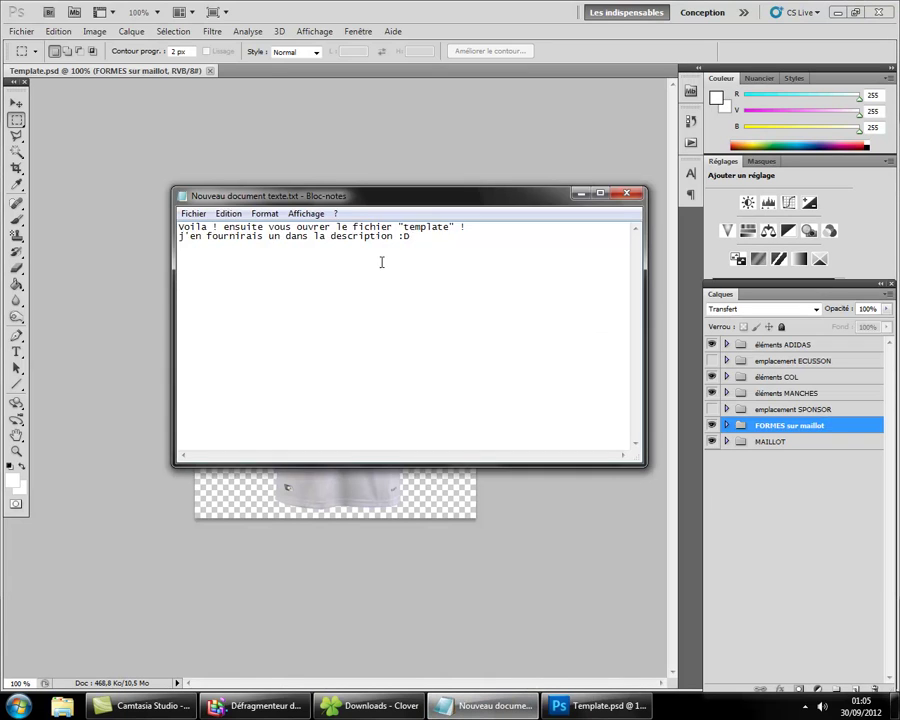
pyautogui.hotkey('ctrl', 'a')
pyautogui.write('Voila ! ')
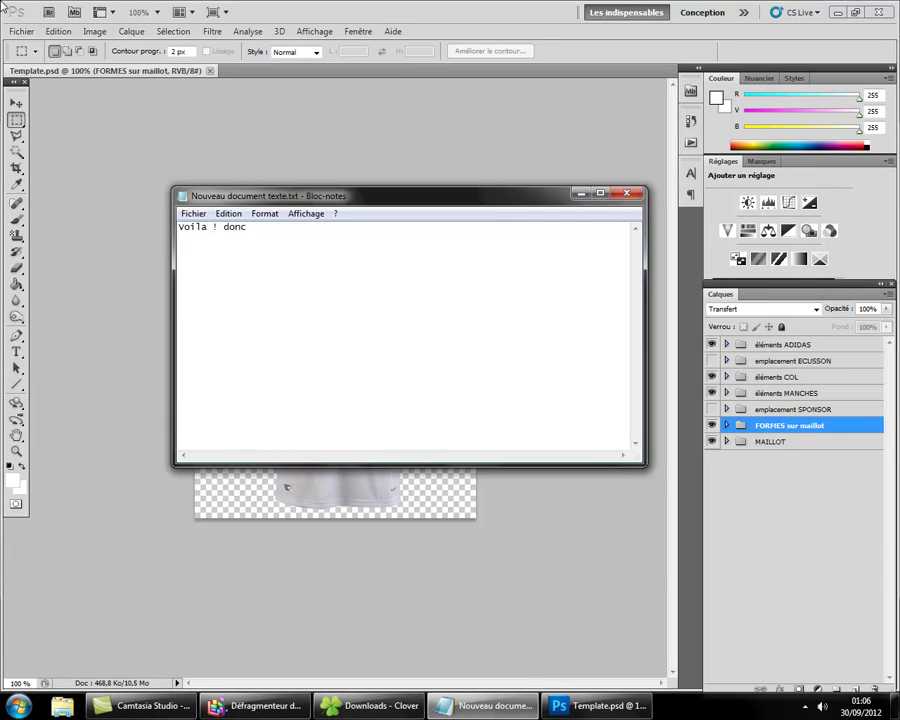
pyautogui.write('deja on commence pas ch')
pyautogui.write('oisir la couleur de ')
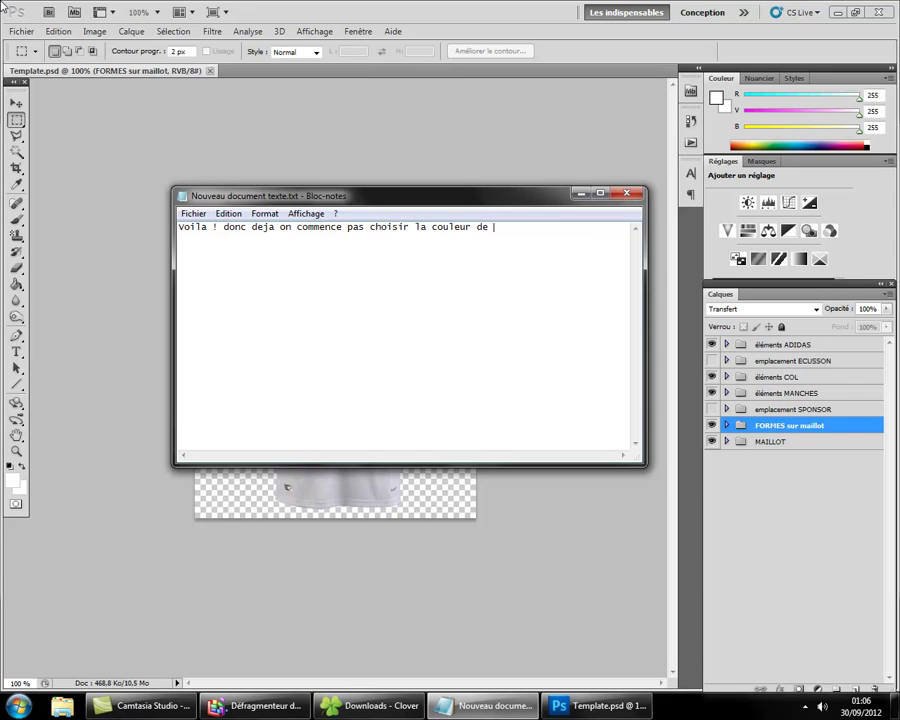
pyautogui.write('base du maillot !')
# Expand the MAILLOT group and bring up the MAILLOT base blanc layer style settings.
pyautogui.click(716, 470)
pyautogui.click(726, 441)
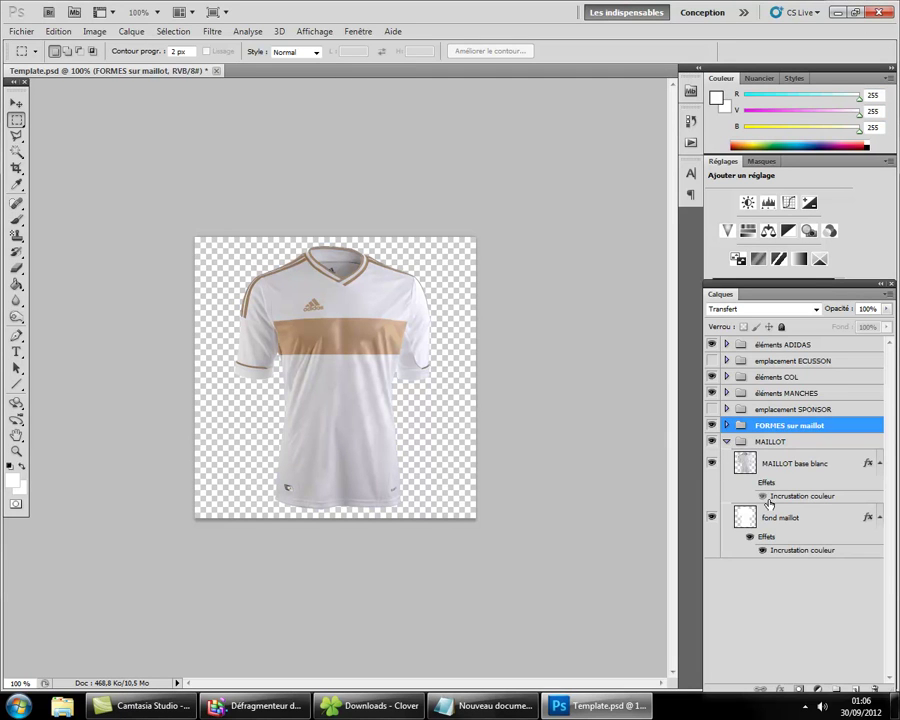
pyautogui.click(750, 482)
pyautogui.doubleClick(735, 481)
# Rewrite the note to point to the layer options' 'incrustation couleur' or 'incrustation dégradé'.
pyautogui.click(487, 705)
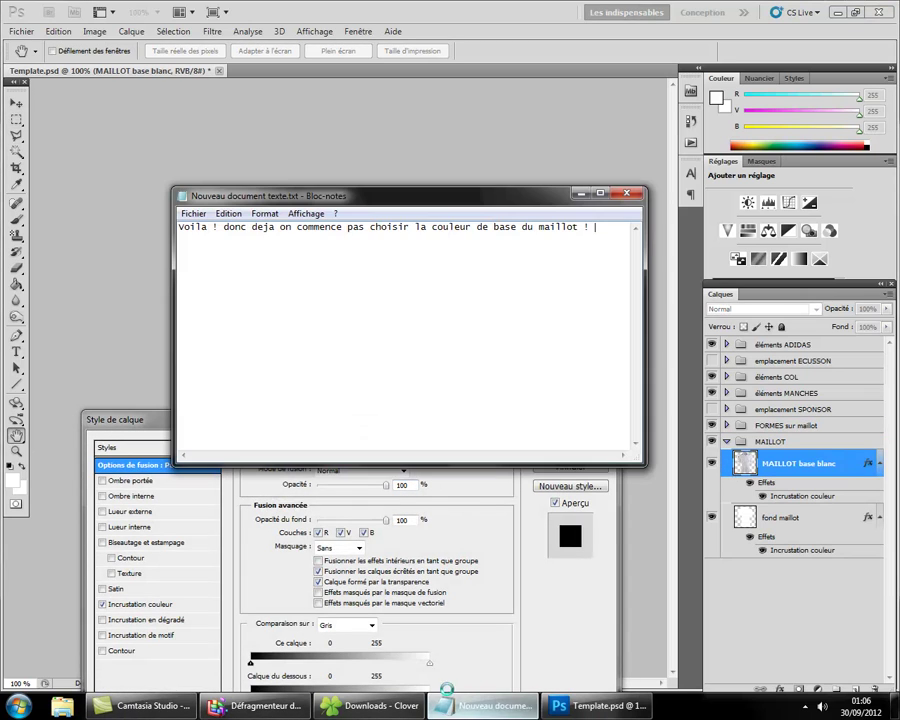
pyautogui.hotkey('ctrl', 'a')
pyautogui.write('Pou')
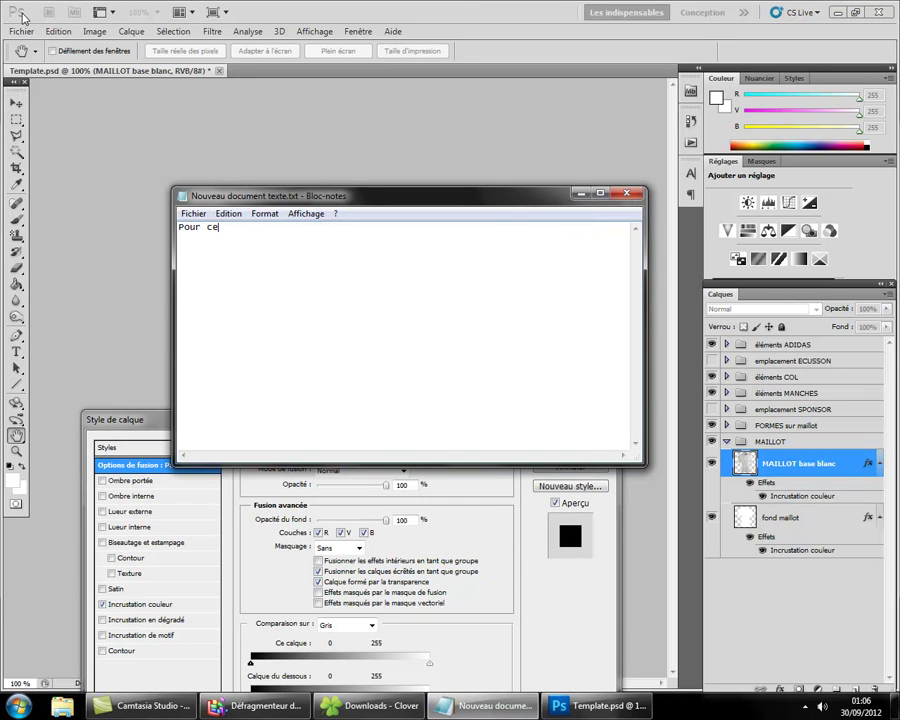
pyautogui.write('la rendez vous dans les ')
pyautogui.write('optionsdu calq')
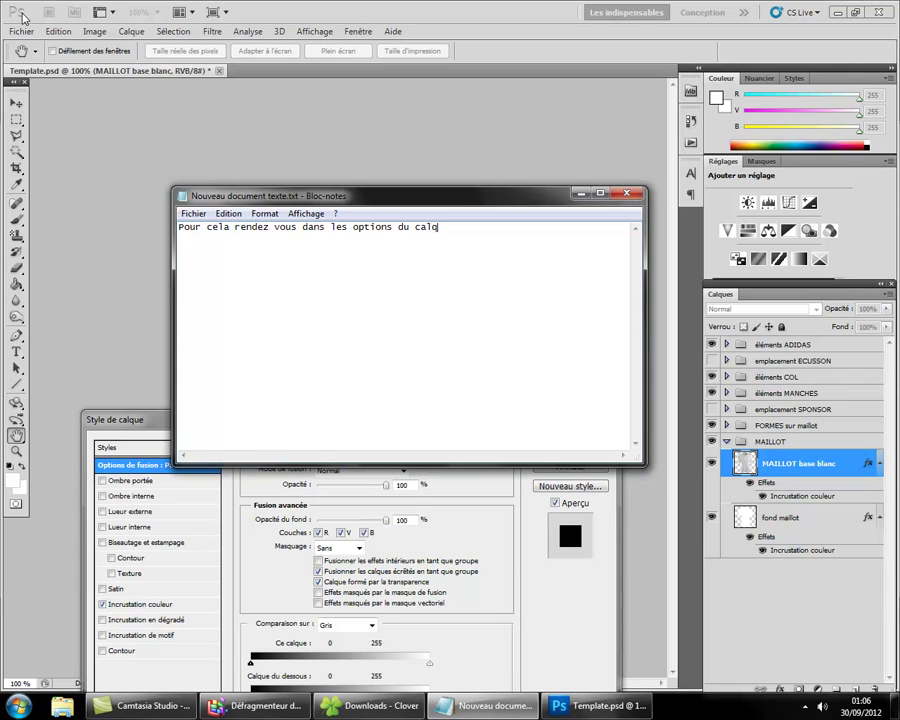
pyautogui.write('ans "inc')
pyautogui.write('rustation coule')
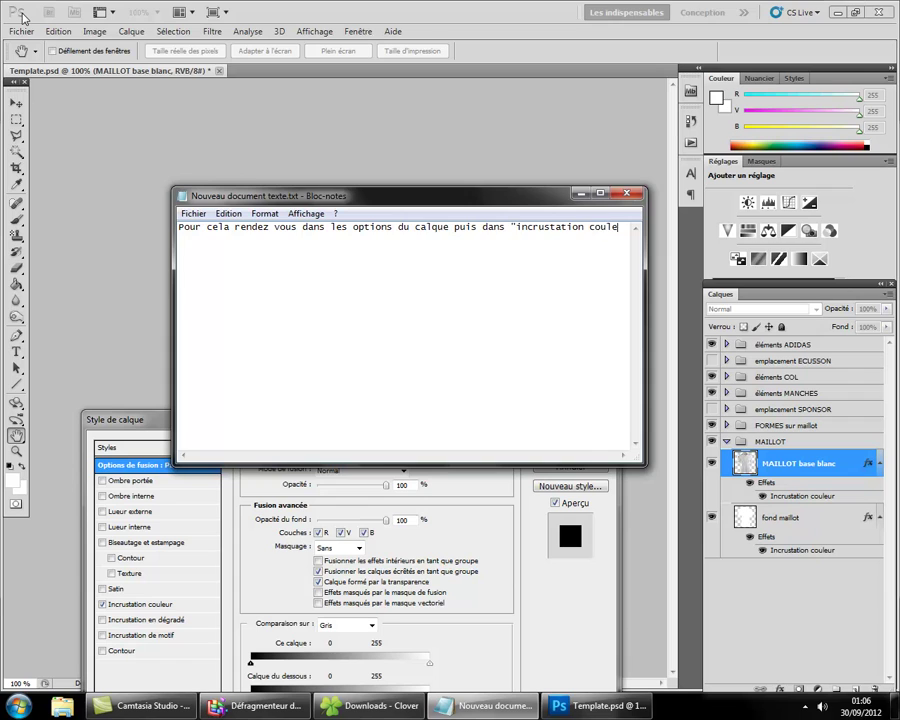
pyautogui.write('ur ')
pyautogui.write(' ou e')
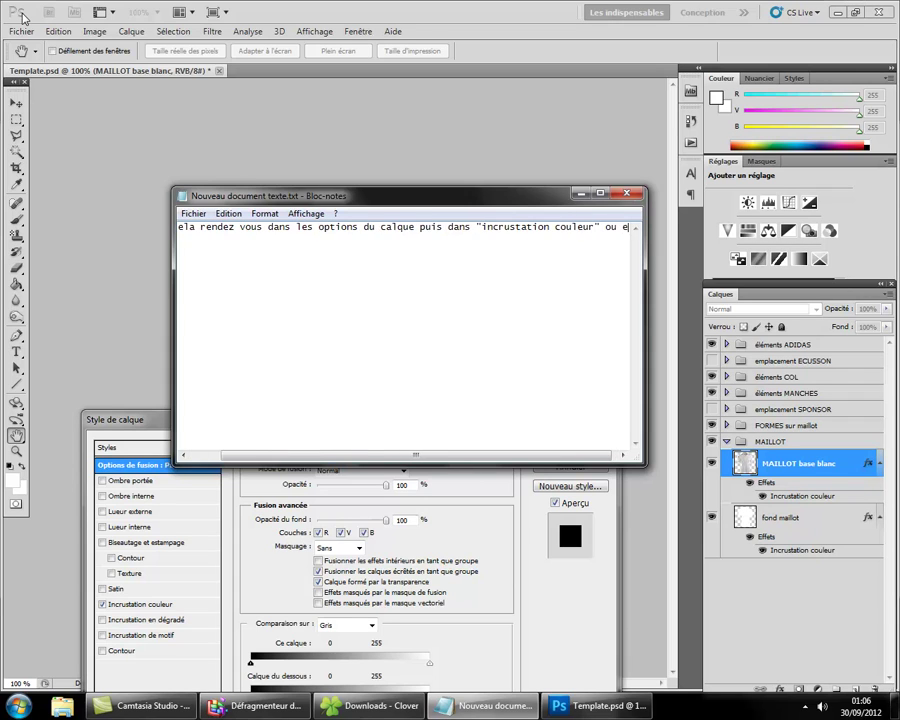
pyautogui.write('ncore "inc')
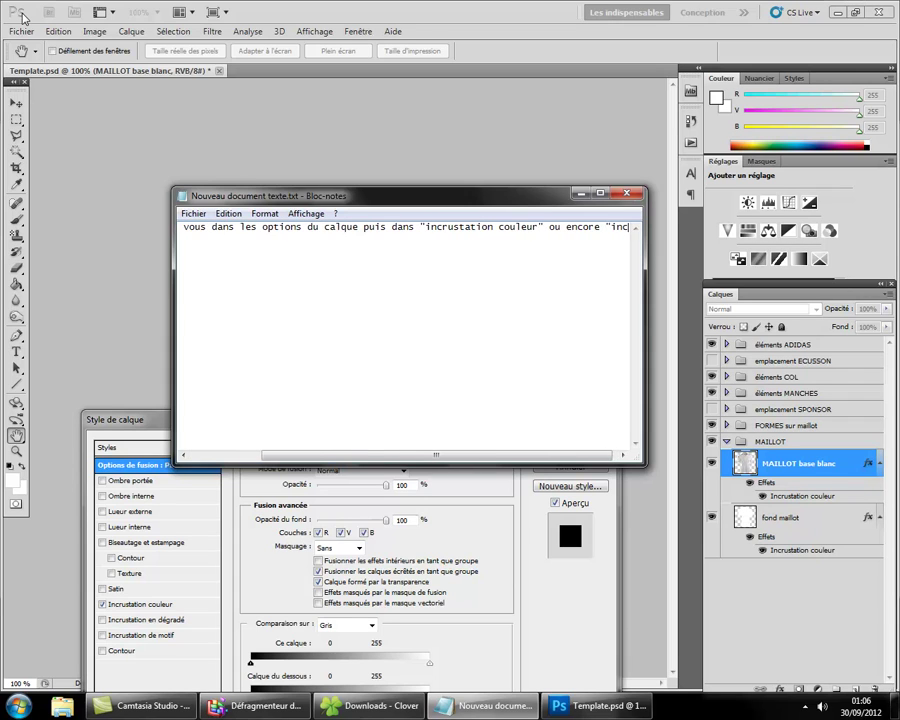
pyautogui.write('rustation degradé')
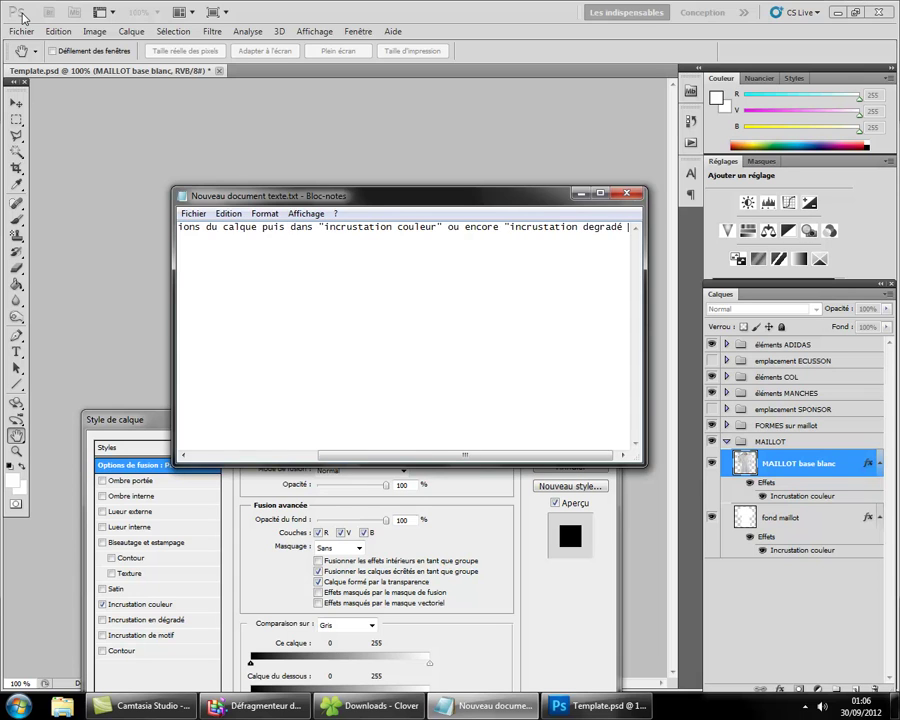
pyautogui.write(' :p')
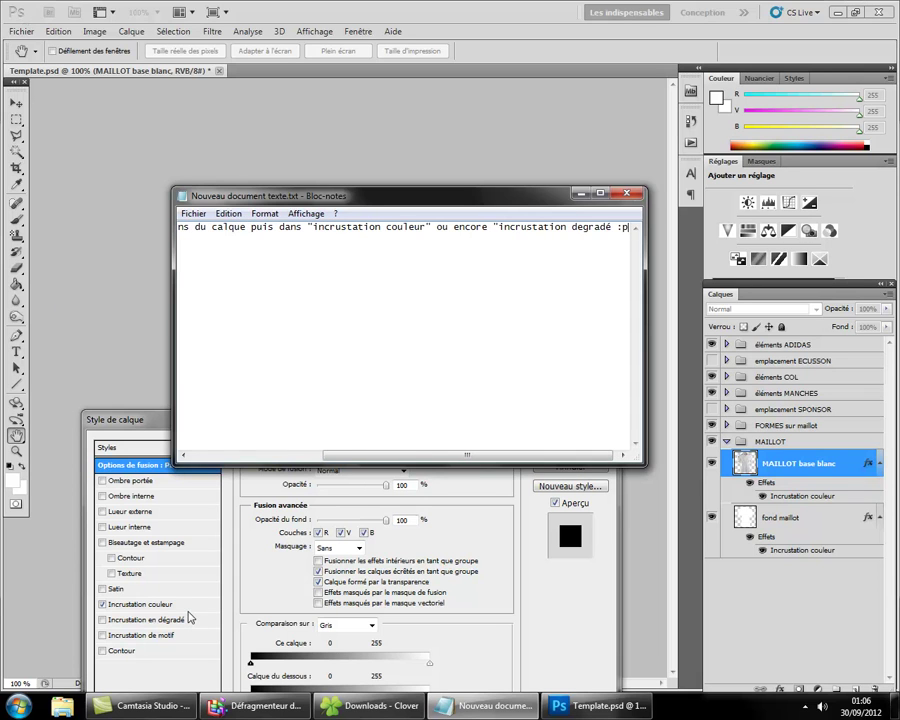
# Try a blue colour overlay on the jersey body, then set it to white (ffffff) and apply.
pyautogui.click(183, 612)
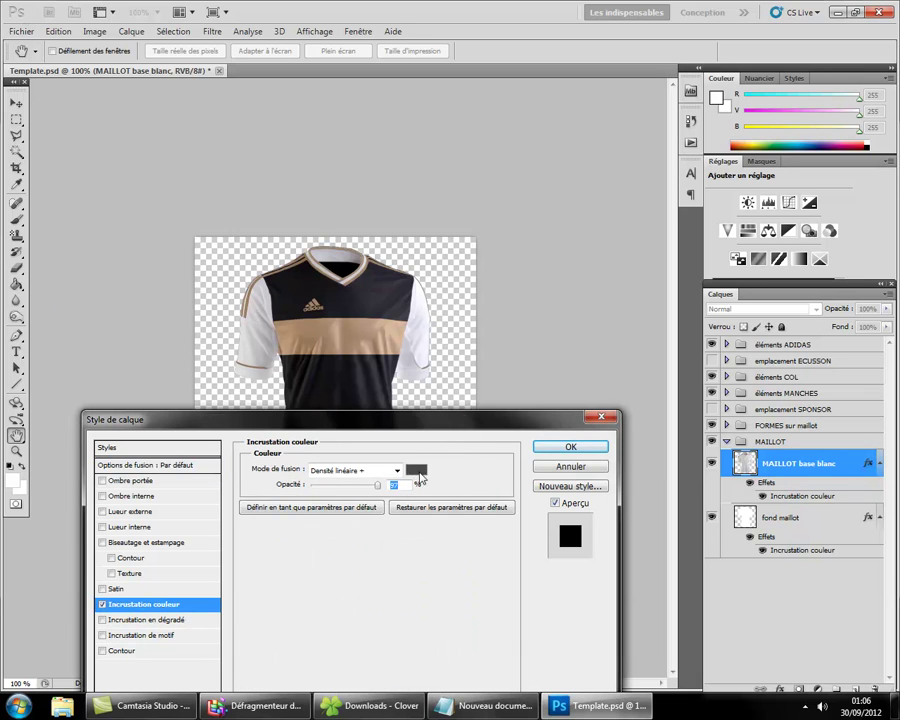
pyautogui.click(414, 466)
pyautogui.click(249, 455)
pyautogui.moveTo(266, 532); pyautogui.dragTo(266, 541)
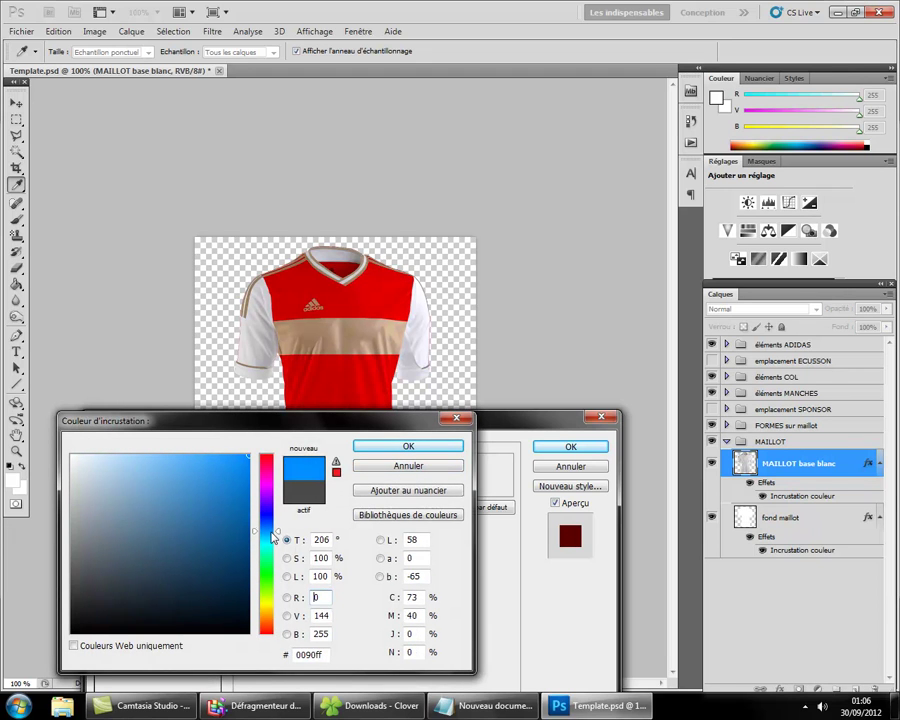
pyautogui.click(71, 455)
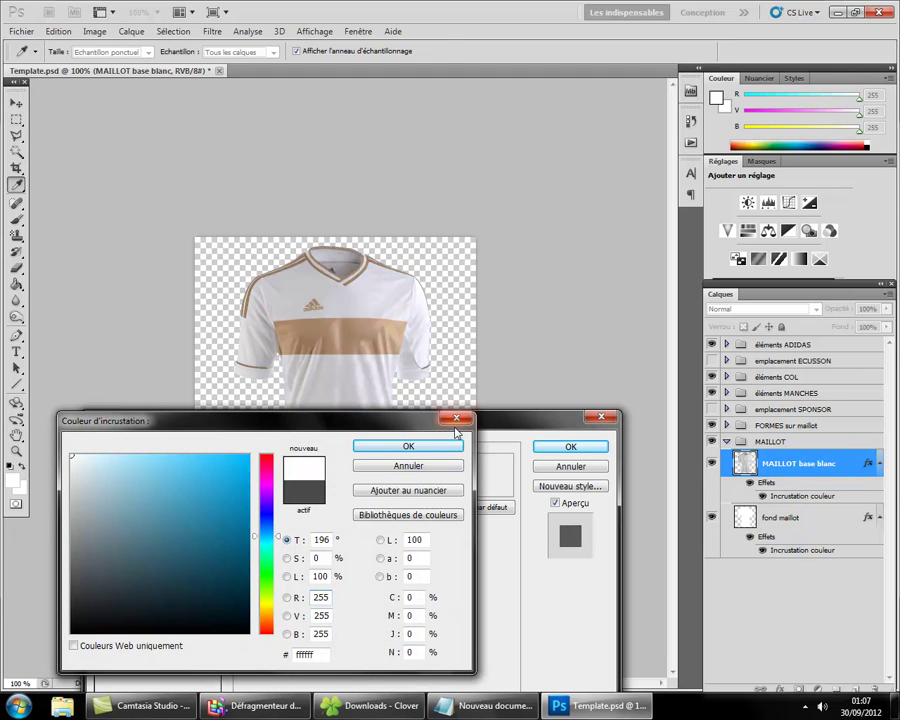
pyautogui.click(420, 446)
pyautogui.click(568, 447)
pyautogui.click(484, 706)
# Replace the note with 'vous avez vue les resultats varie assez facilement !' and begin 'perso je'.
pyautogui.hotkey('ctrl', 'a')
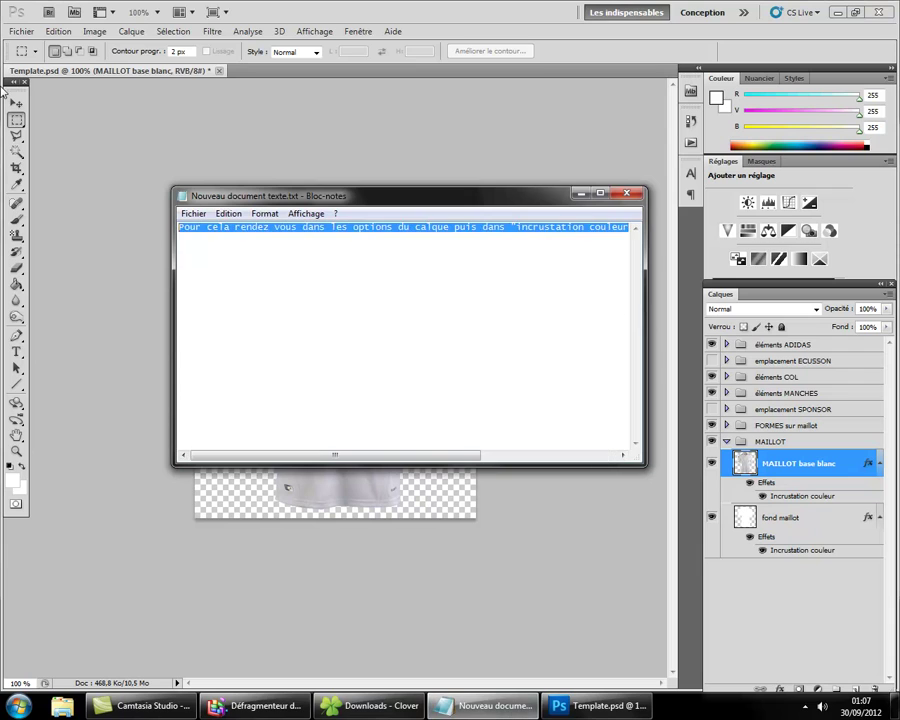
pyautogui.press('Delete')
pyautogui.write('vous avez')
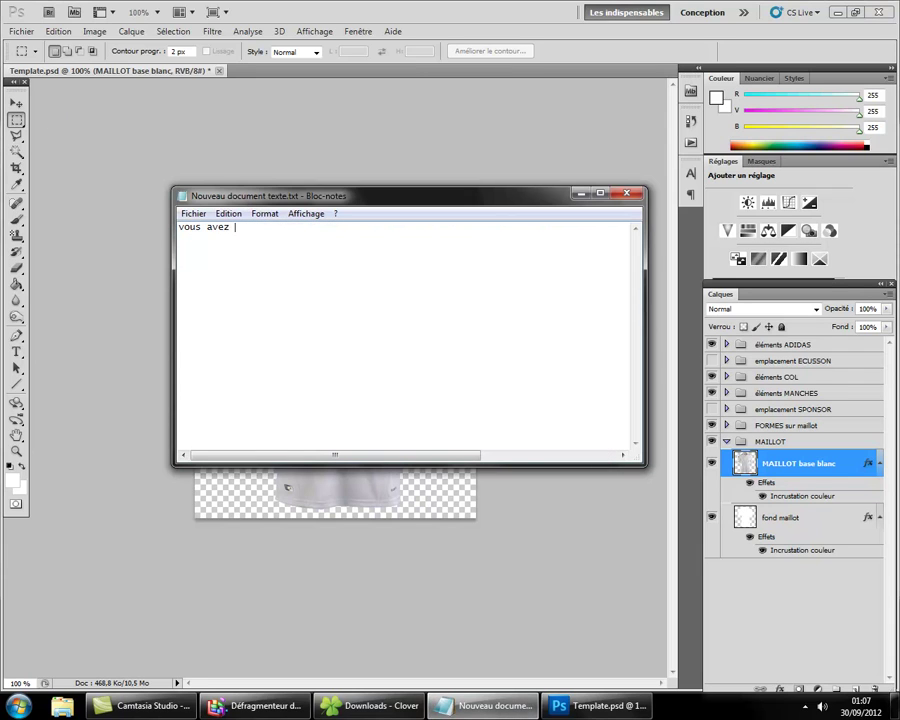
pyautogui.write(' vue les resultat')
pyautogui.write('s varie assez facileme')
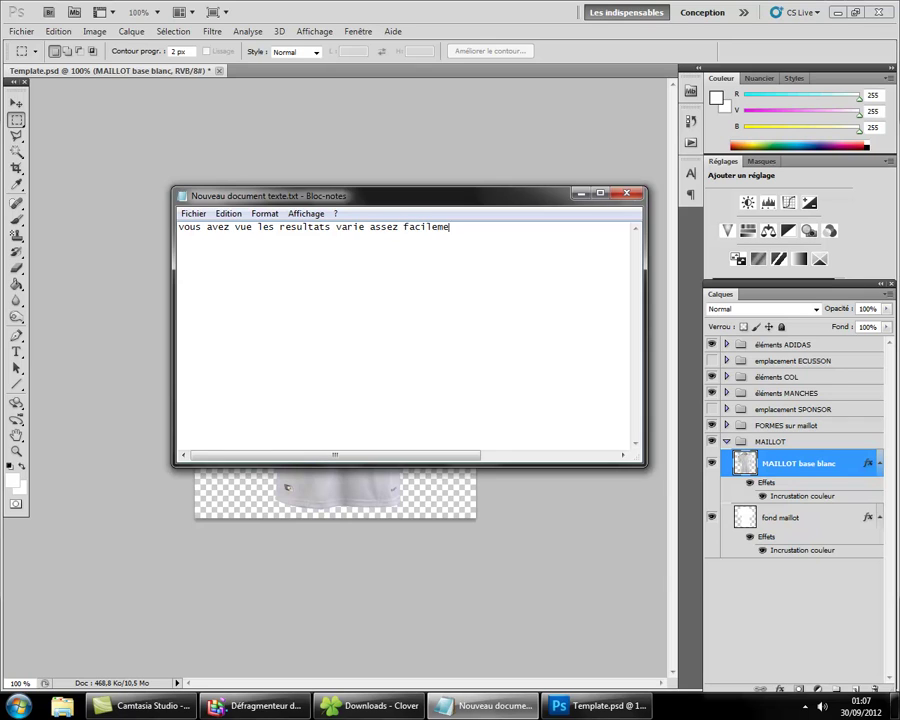
pyautogui.write('nt !')
pyautogui.press('Return')
pyautogui.write('perso je garde le blanc....')
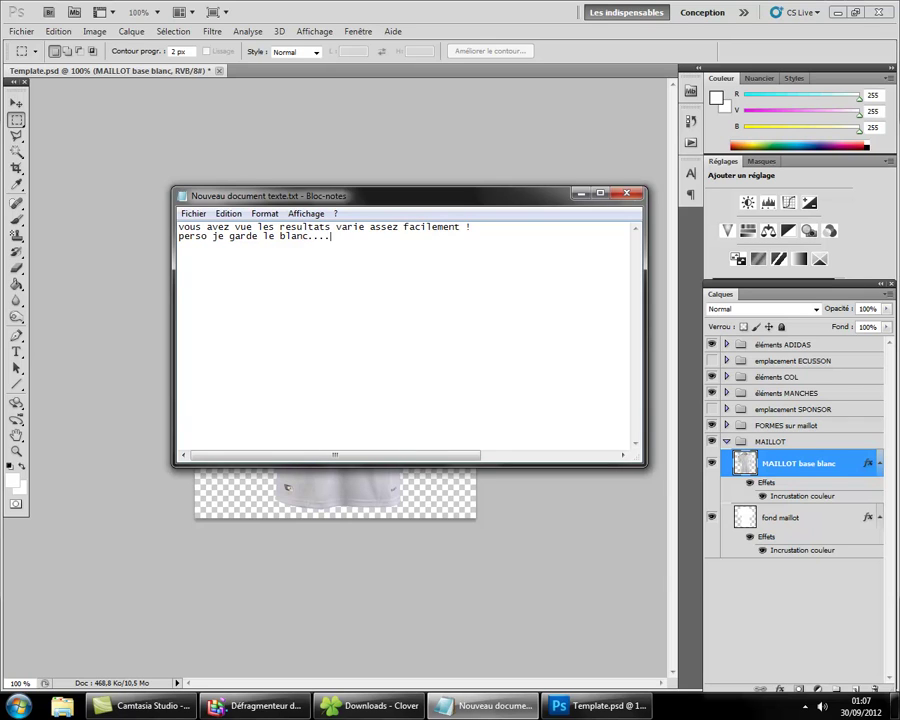
# Clear the note and write that the jersey details come next, starting with adidas stripes and logo.
pyautogui.hotkey('ctrl', 'a')
pyautogui.press('Delete')
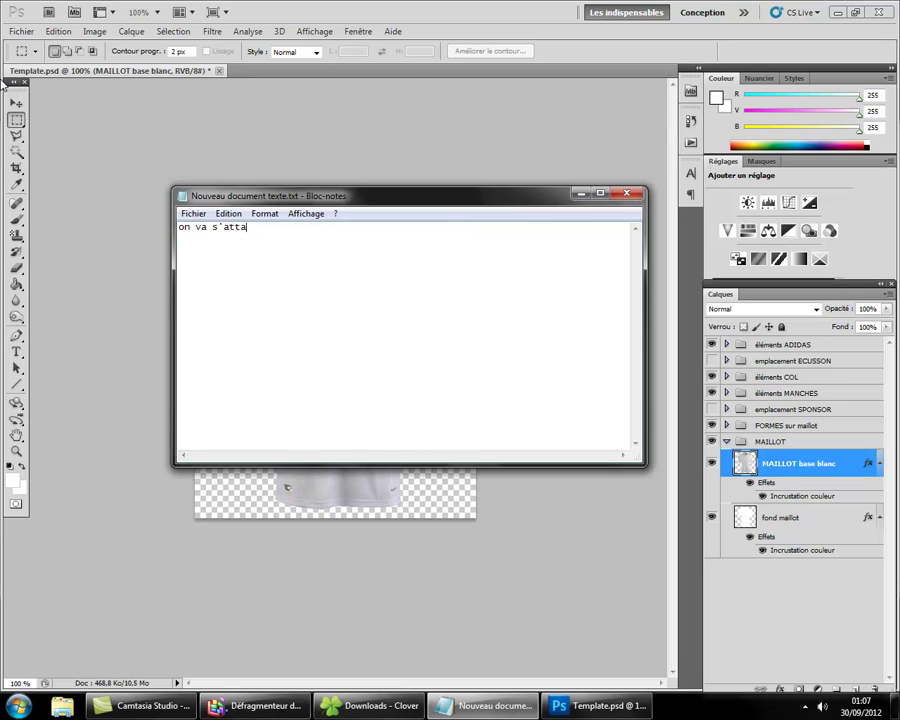
pyautogui.write('quer au deta')
pyautogui.write('ils du maillot ! deja le')
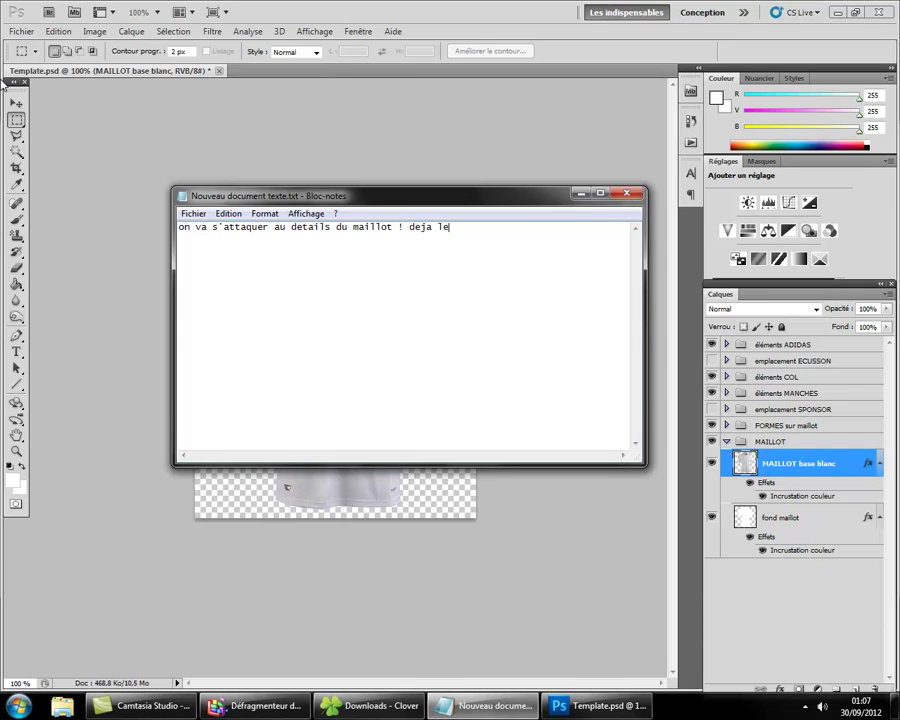
pyautogui.write('s bandes adidas et le l')
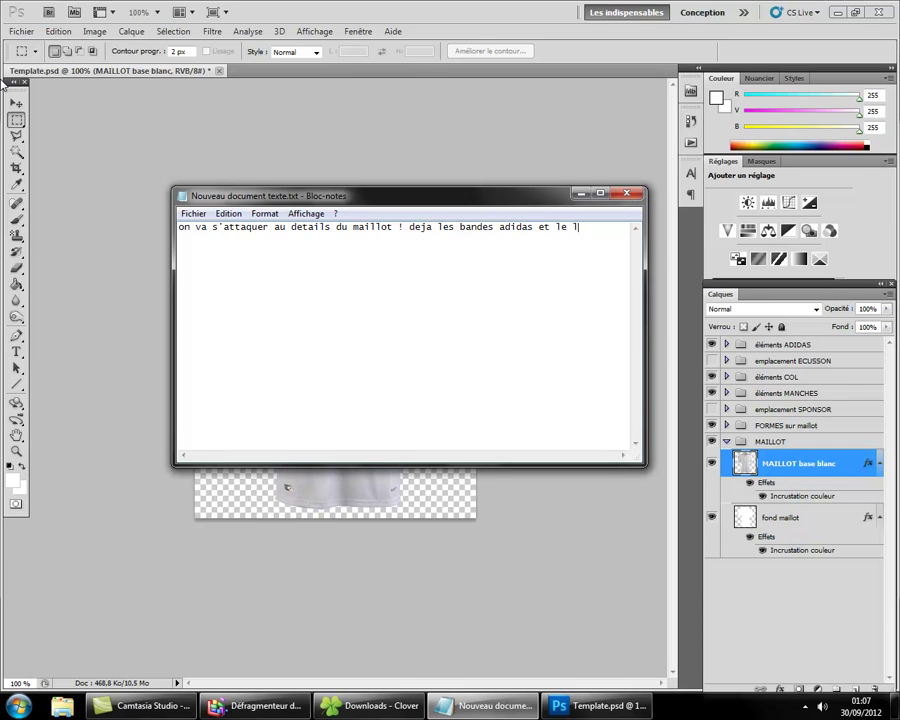
pyautogui.write('ogo !')
# Expand éléments ADIDAS and try blue shades in the adidas logo's colour overlay.
pyautogui.click(727, 627)
pyautogui.click(726, 344)
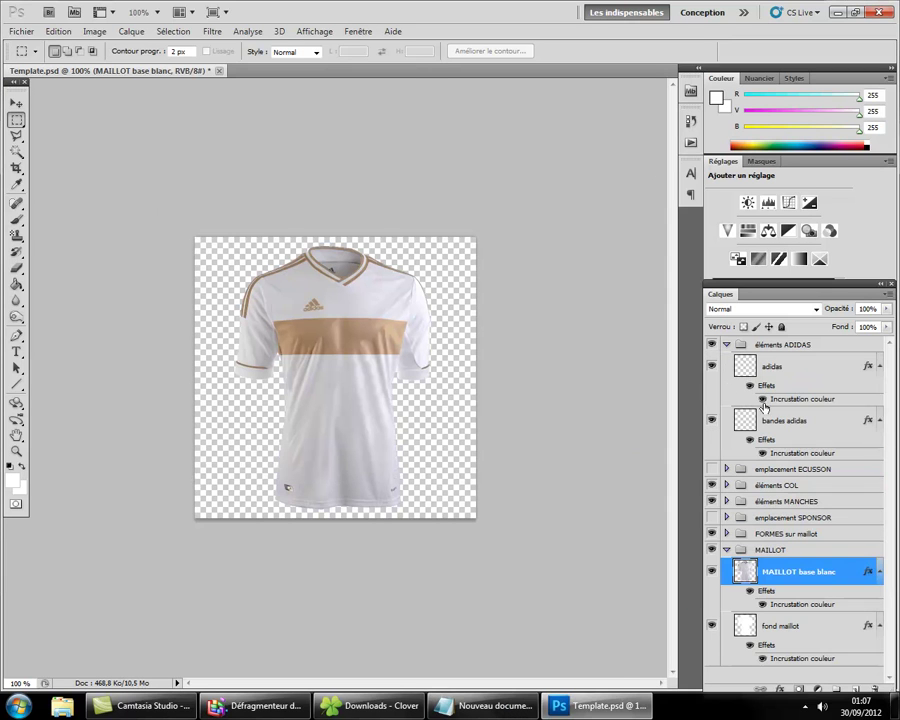
pyautogui.doubleClick(790, 372)
pyautogui.click(178, 604)
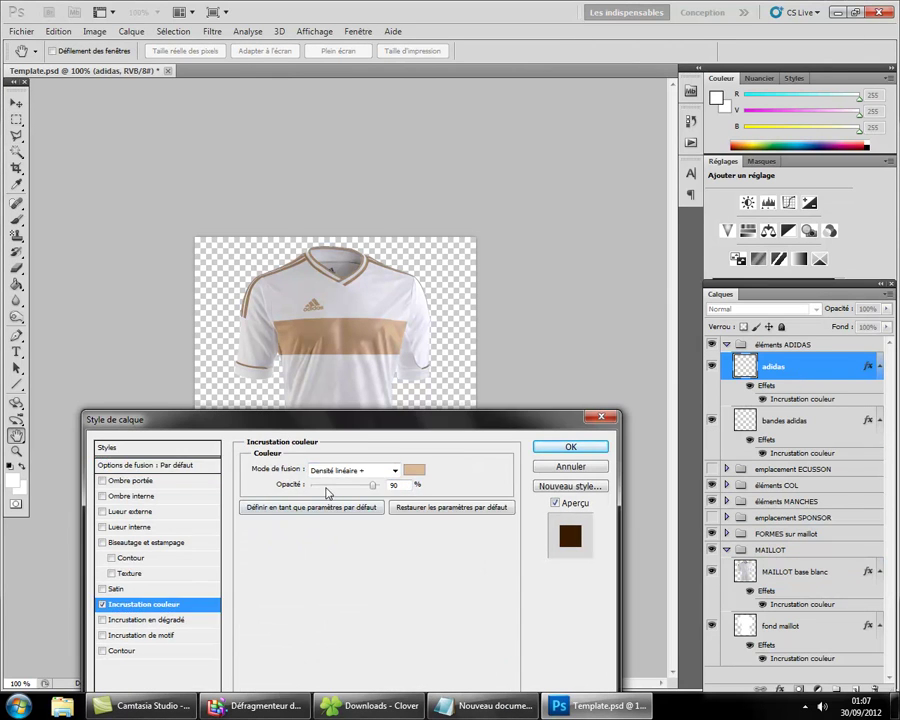
pyautogui.click(414, 466)
pyautogui.click(268, 530)
pyautogui.click(249, 455)
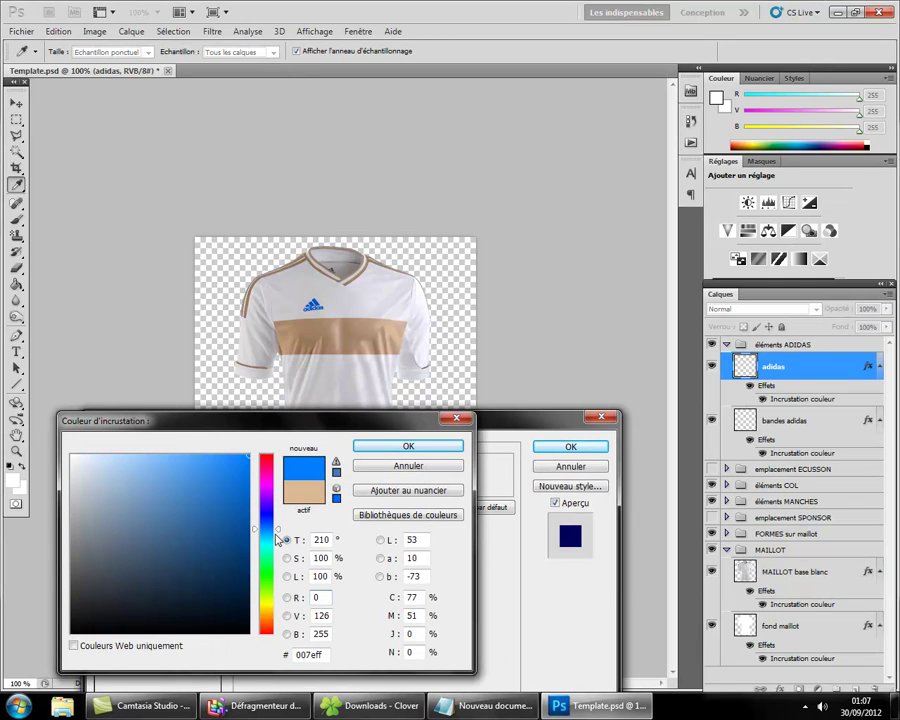
pyautogui.click(270, 533)
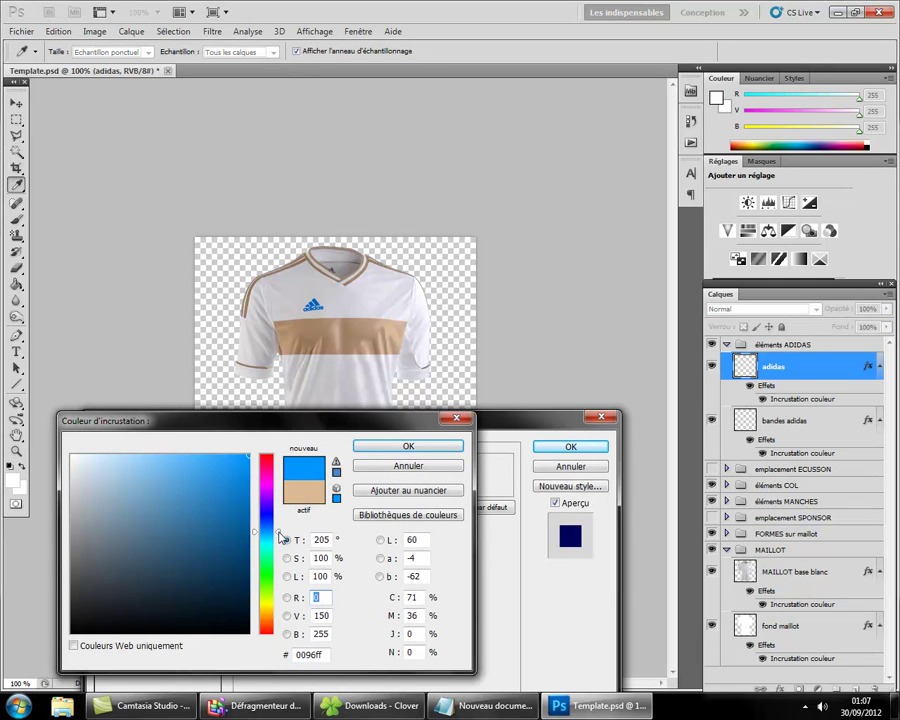
# Set the adidas logo overlay colour to hex 0096ff and apply it.
pyautogui.doubleClick(312, 655)
pyautogui.rightClick(308, 656)
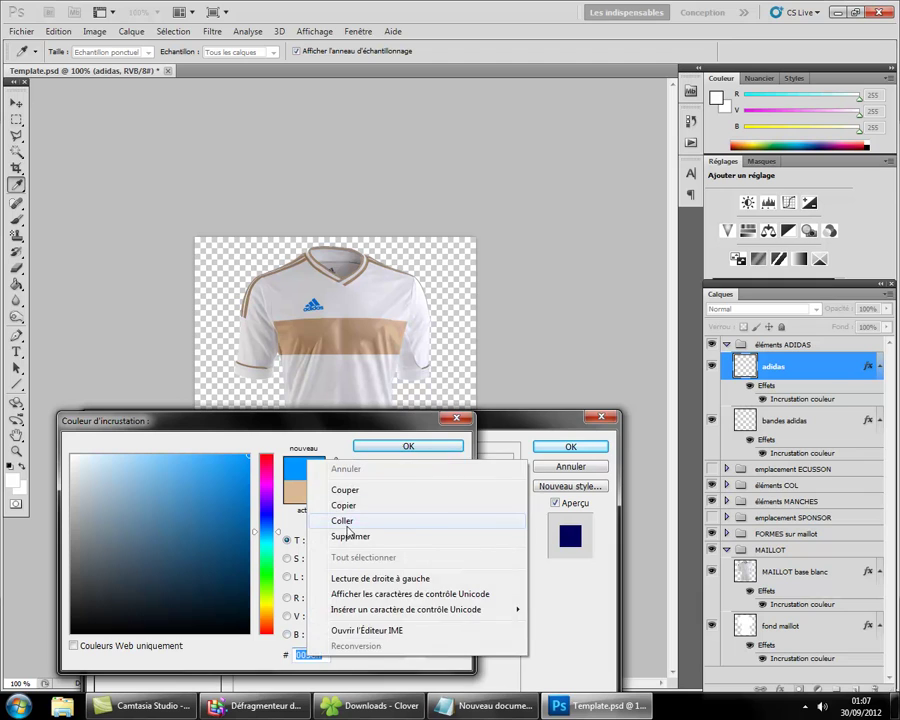
pyautogui.click(335, 461)
pyautogui.write('0')
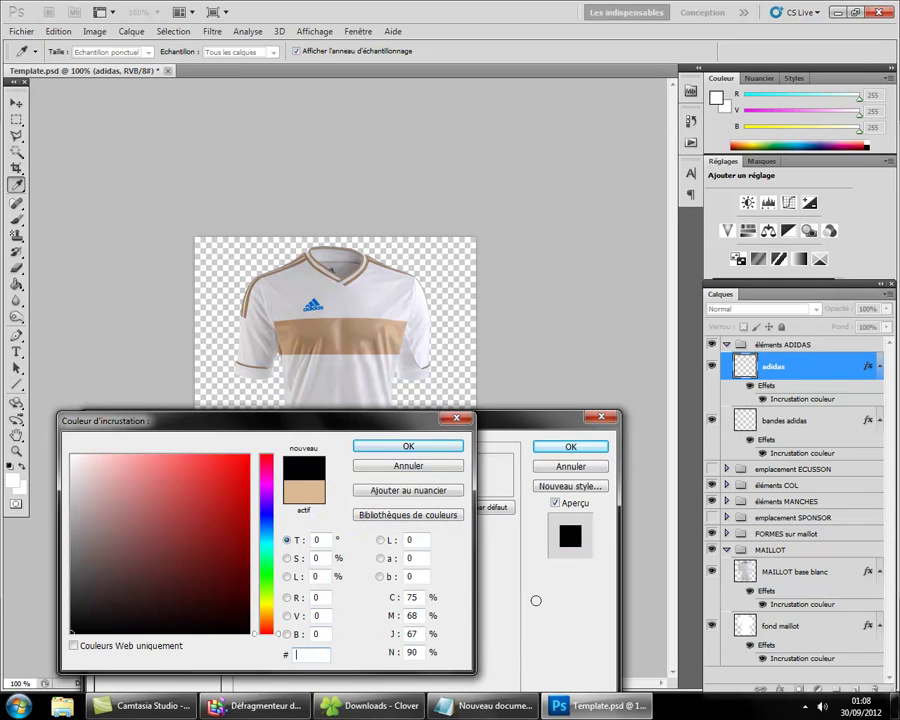
pyautogui.write('096ff')
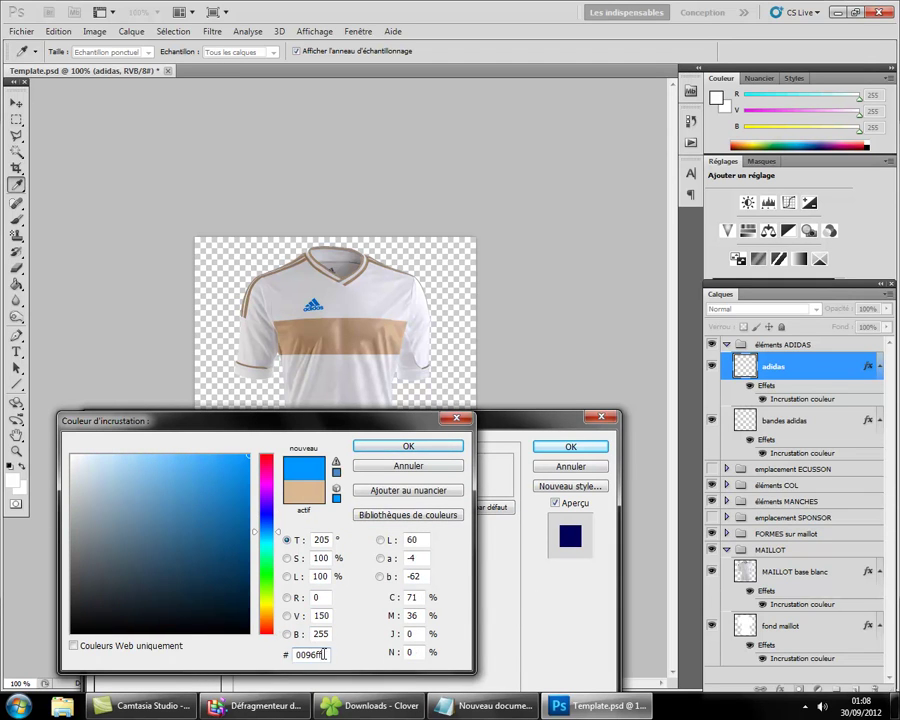
pyautogui.click(430, 447)
pyautogui.click(548, 452)
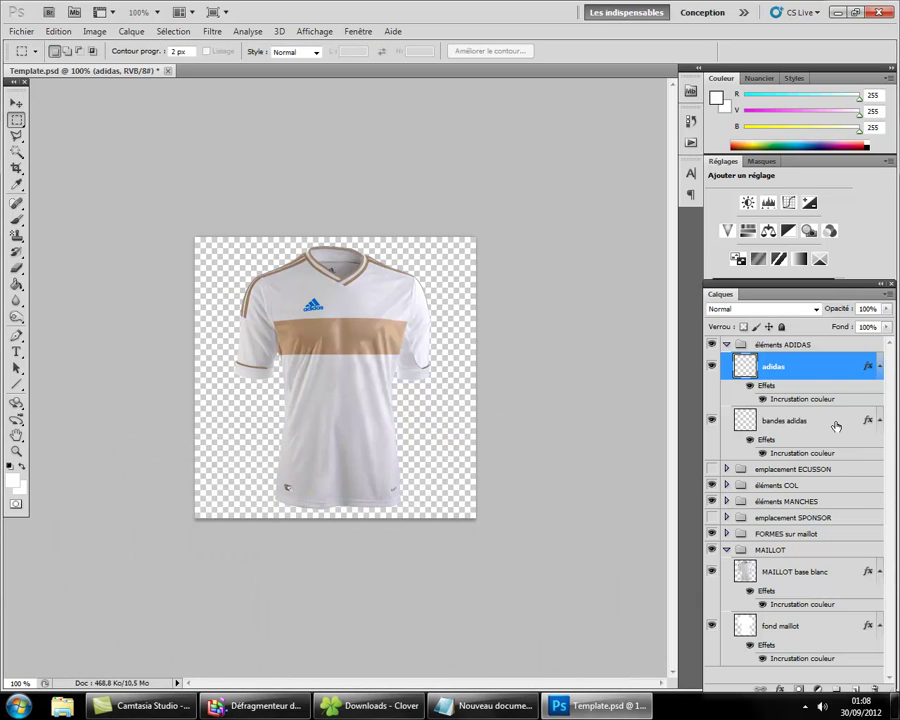
# Give the bandes adidas stripes the same 0096ff blue colour overlay.
pyautogui.doubleClick(830, 422)
pyautogui.click(180, 604)
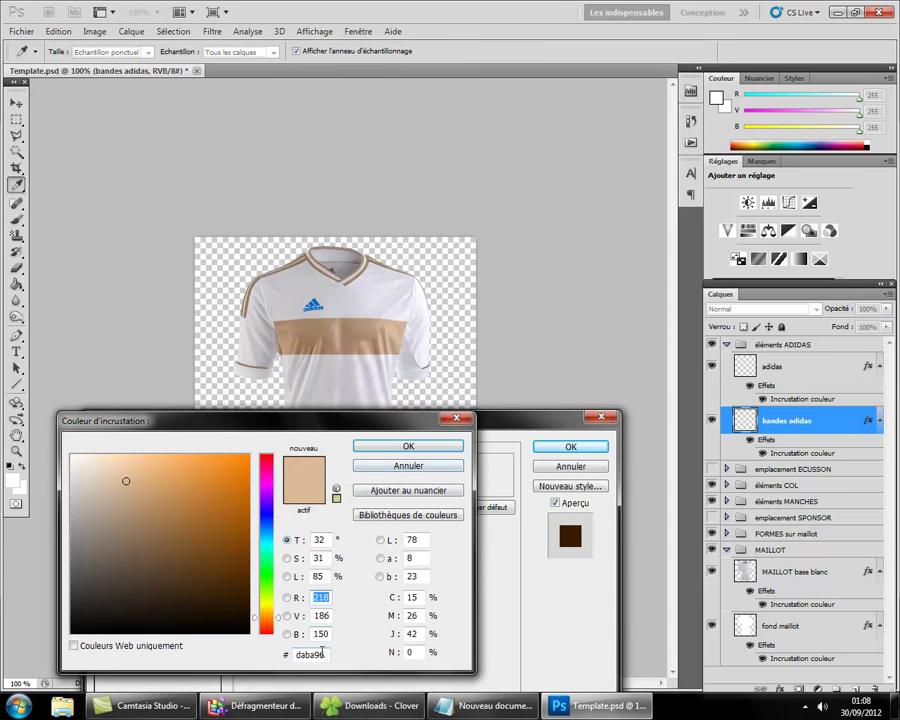
pyautogui.rightClick(305, 655)
pyautogui.click(345, 519)
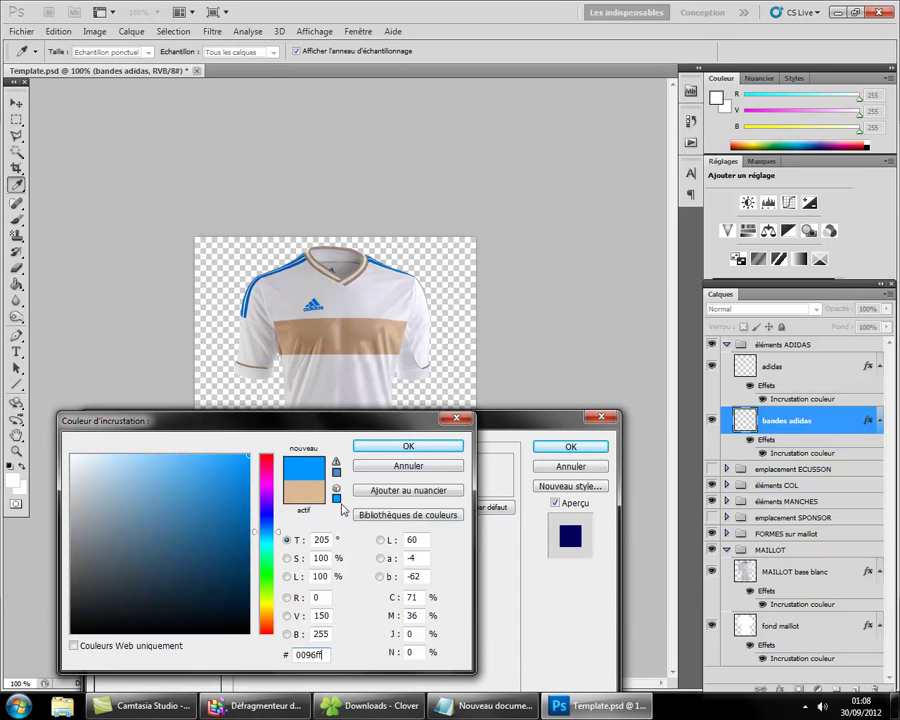
pyautogui.click(432, 448)
pyautogui.click(574, 440)
# Rewrite the note to say colours are now easily editable and the collar is next, then minimise Notepad.
pyautogui.click(487, 706)
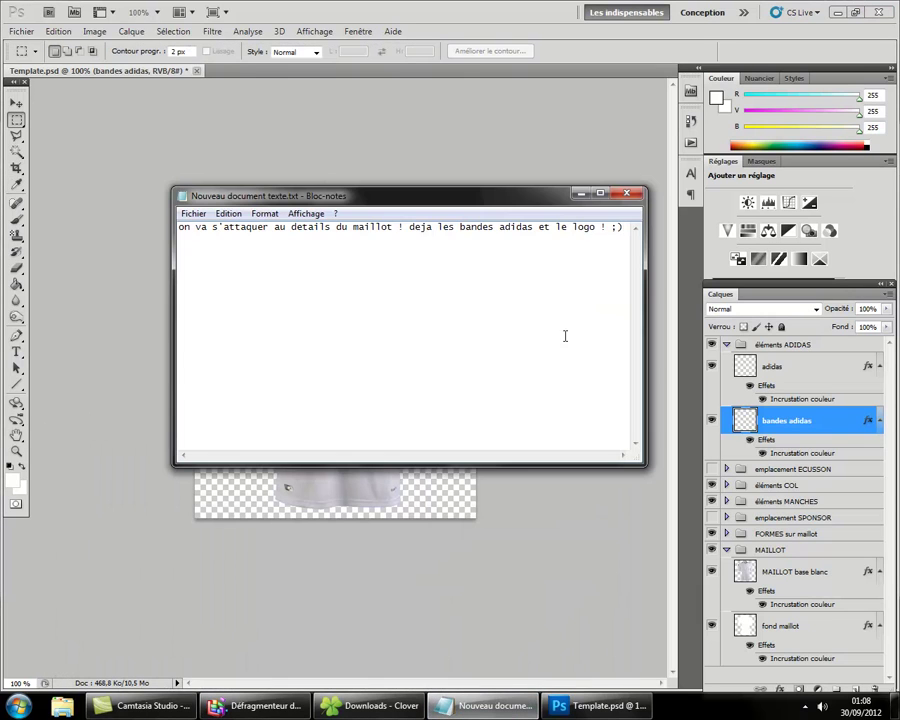
pyautogui.hotkey('ctrl', 'a')
pyautogui.write('voil')
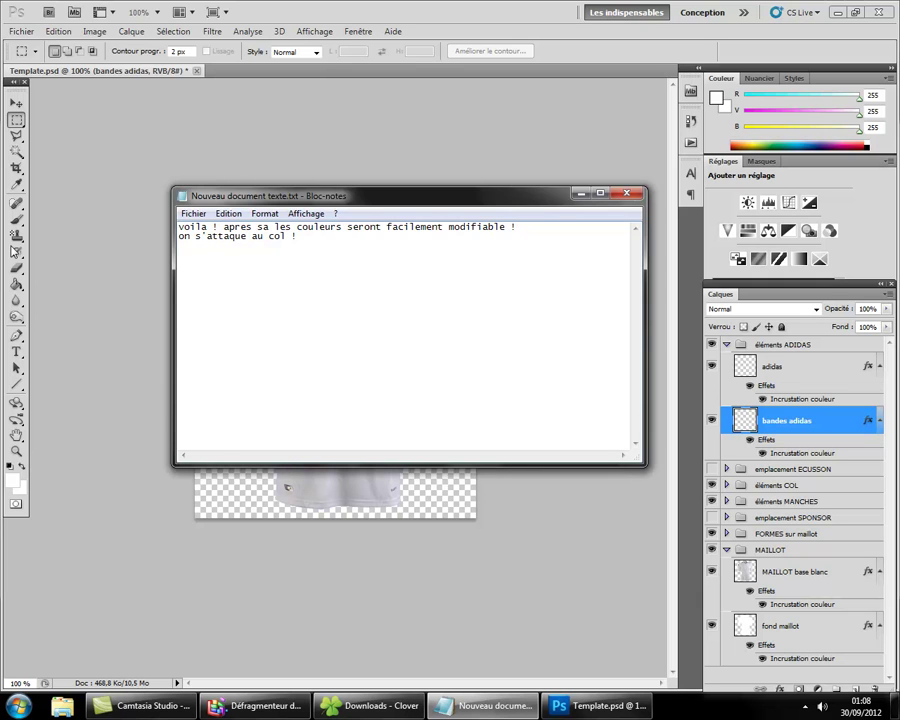
pyautogui.click(584, 192)
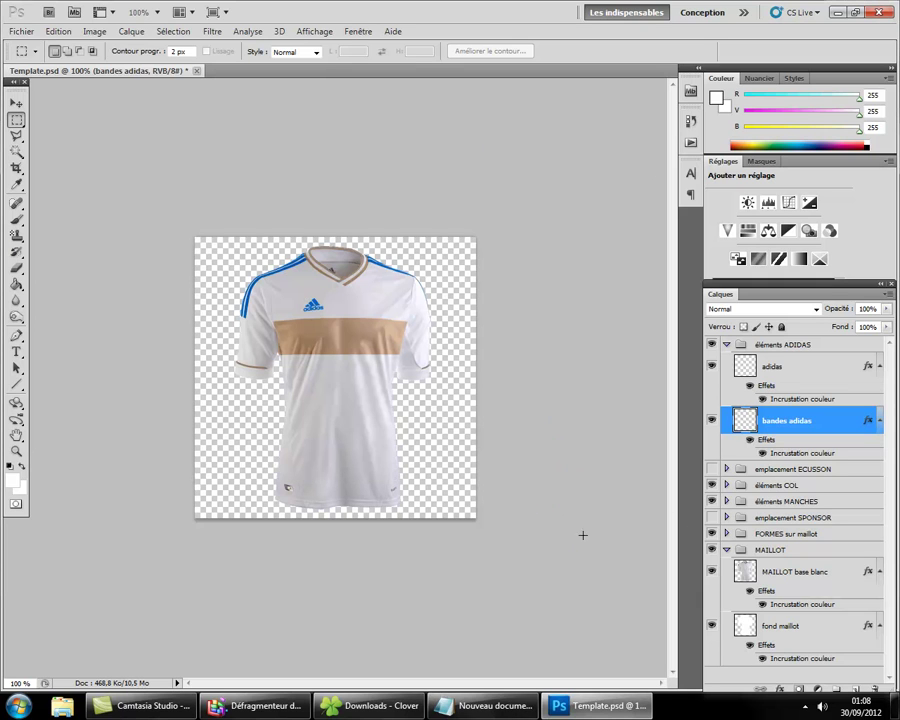
# Expand éléments COL and give filet col supérieur a 0096ff blue colour overlay.
pyautogui.click(726, 485)
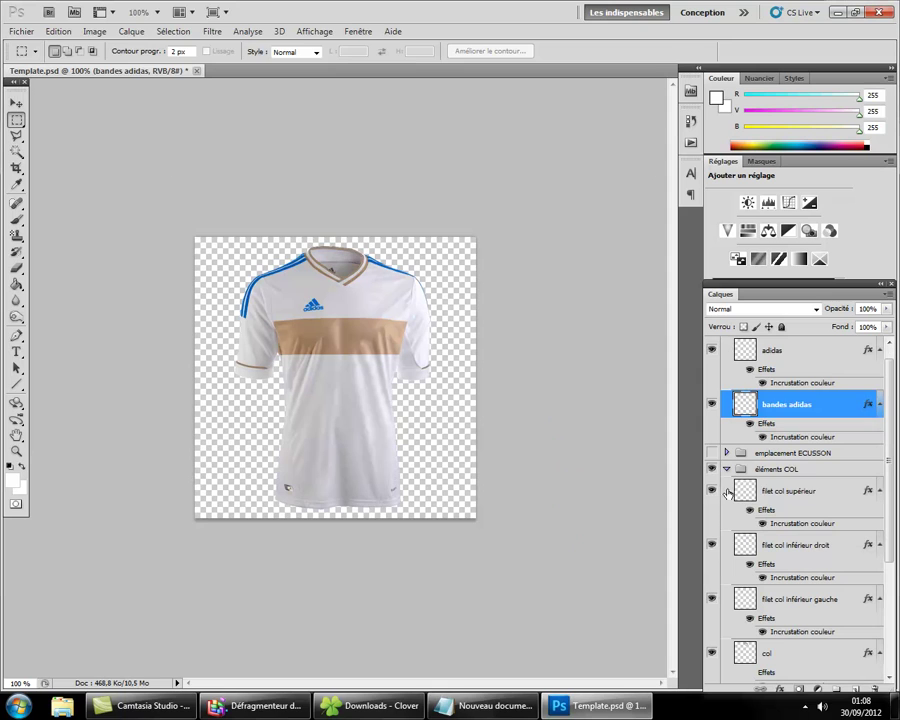
pyautogui.doubleClick(737, 490)
pyautogui.click(140, 604)
pyautogui.click(412, 466)
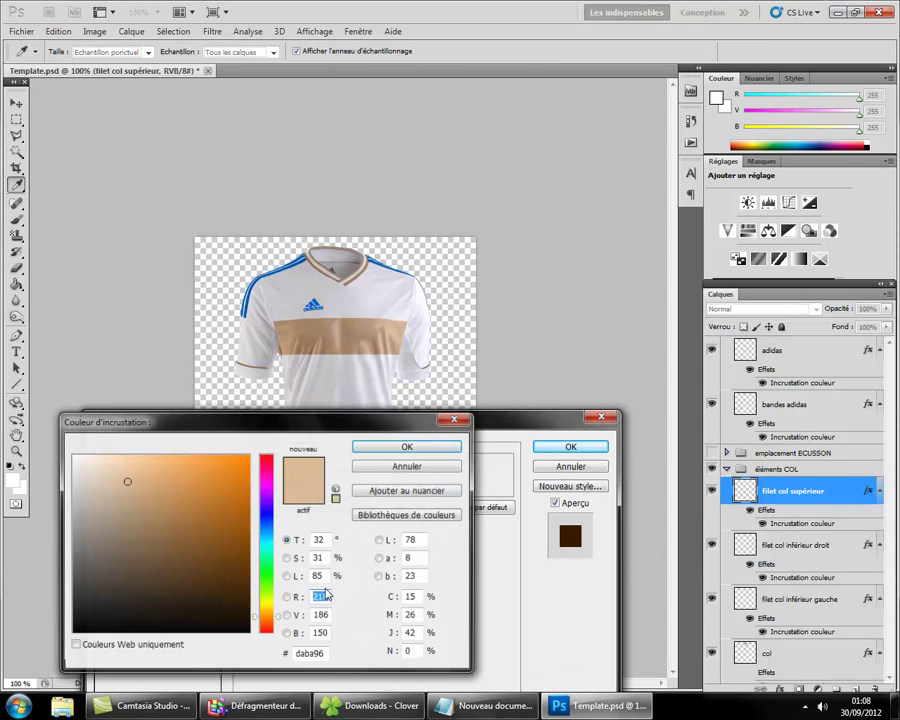
pyautogui.doubleClick(307, 655)
pyautogui.rightClick(307, 655)
pyautogui.click(340, 517)
pyautogui.click(408, 446)
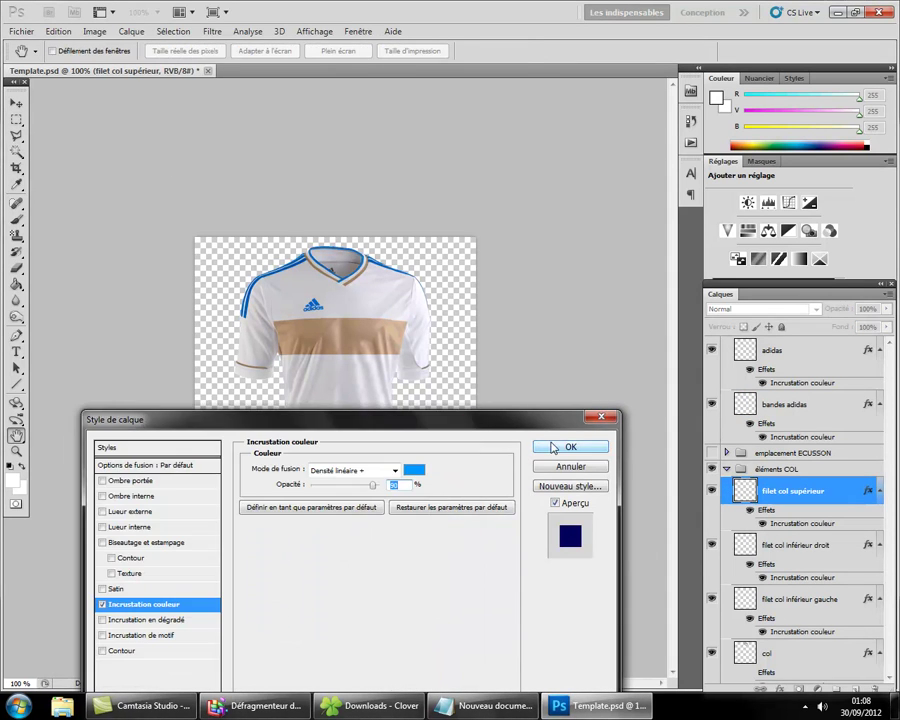
pyautogui.click(570, 446)
# Set filet col inférieur gauche's colour overlay to 0096ff and apply it.
pyautogui.click(712, 546)
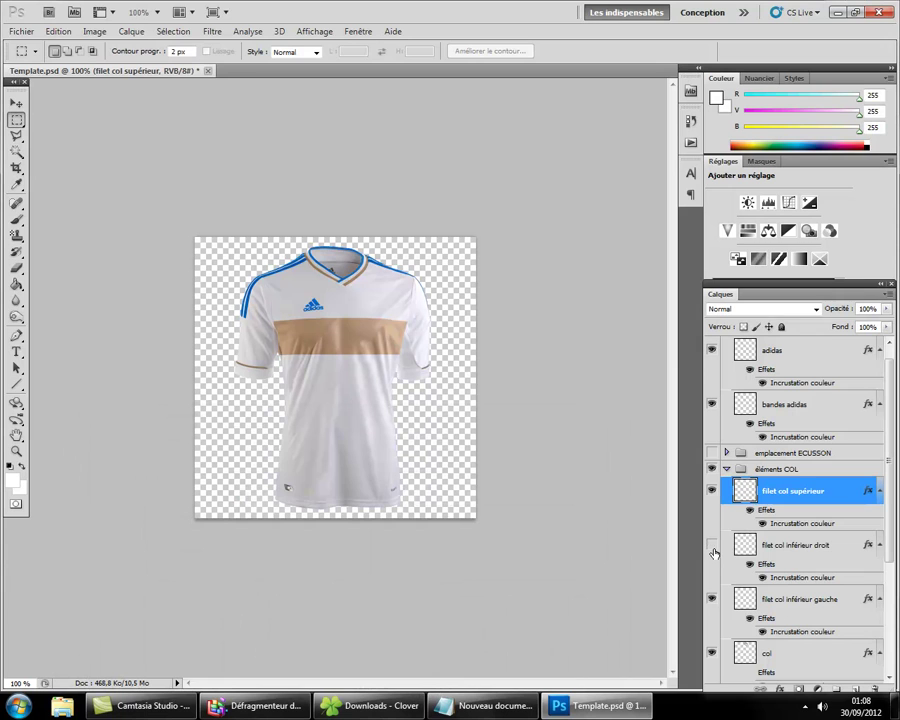
pyautogui.doubleClick(745, 599)
pyautogui.click(124, 606)
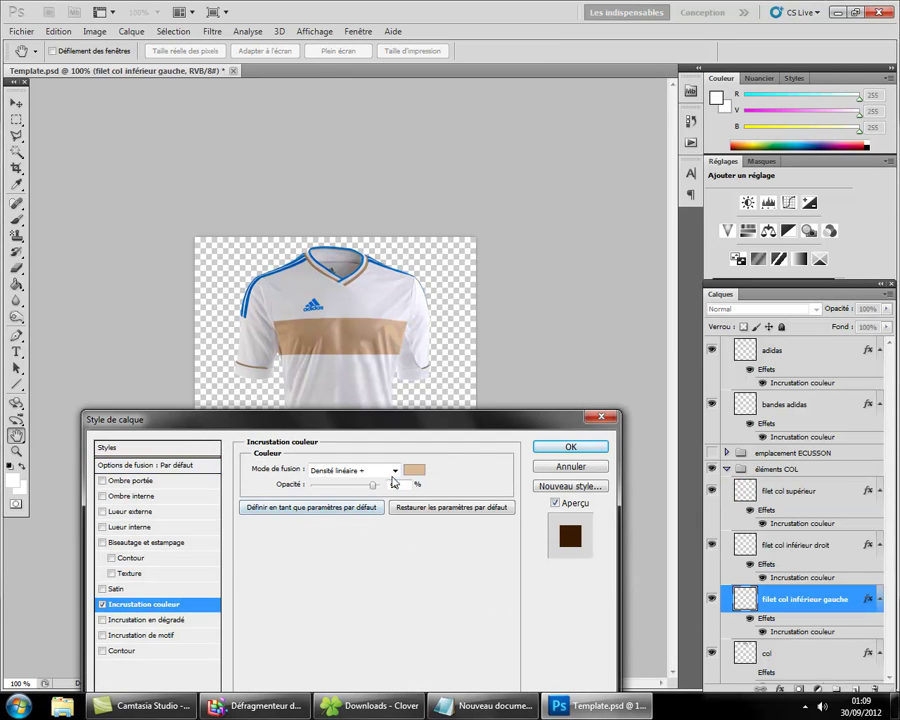
pyautogui.click(412, 466)
pyautogui.doubleClick(302, 654)
pyautogui.write('0096ff')
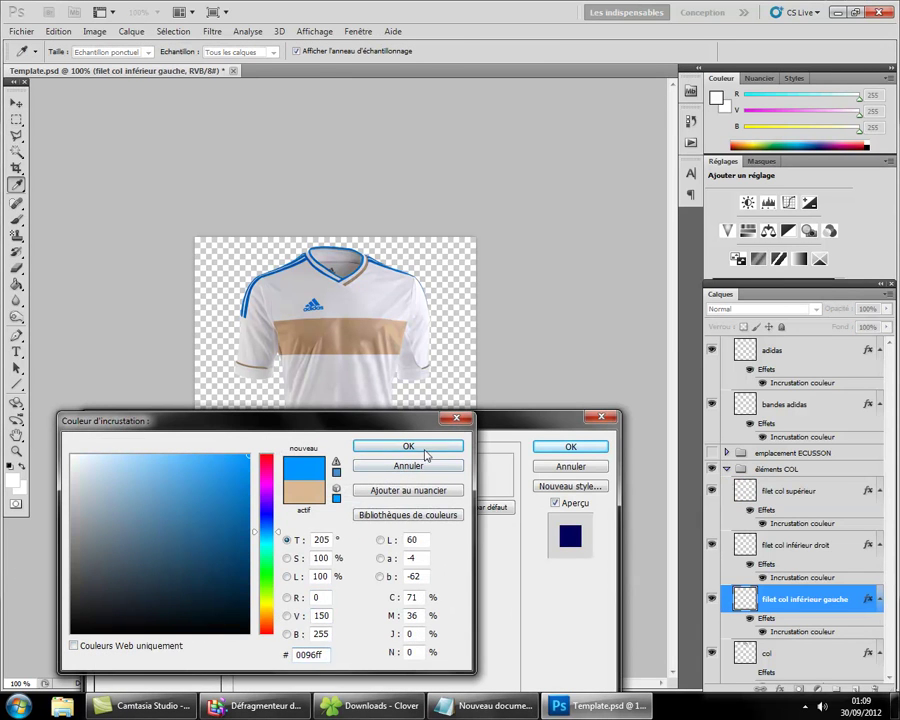
pyautogui.click(380, 446)
pyautogui.click(570, 446)
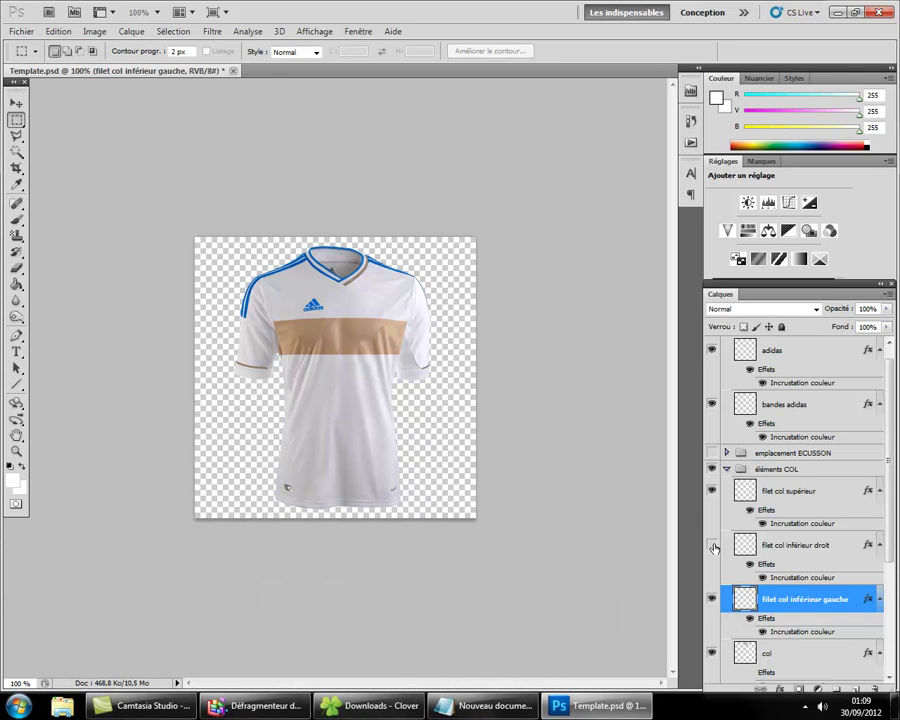
# Hide the filet col inférieur droit layer and collapse the éléments COL group.
pyautogui.click(712, 545)
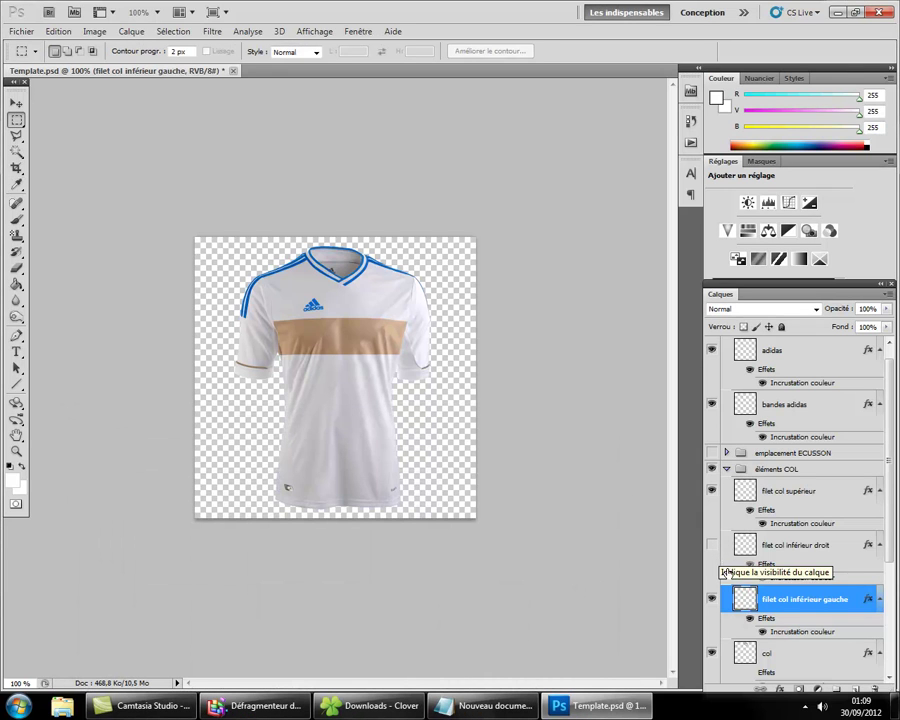
pyautogui.scroll(-2, 720, 540)
pyautogui.scroll(2, 724, 500)
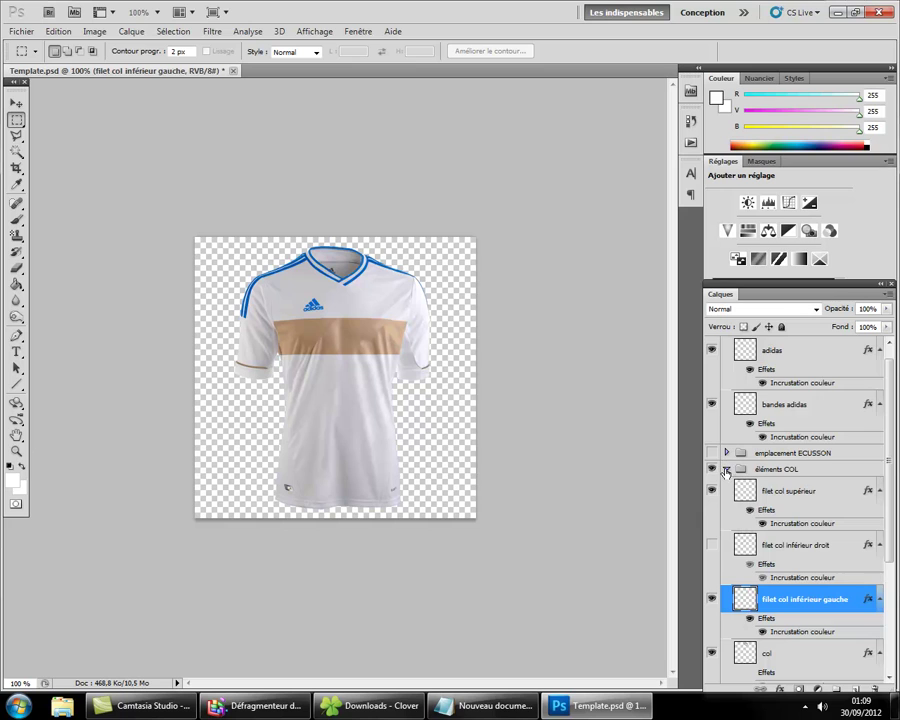
pyautogui.scroll(-2, 725, 466)
pyautogui.click(735, 438)
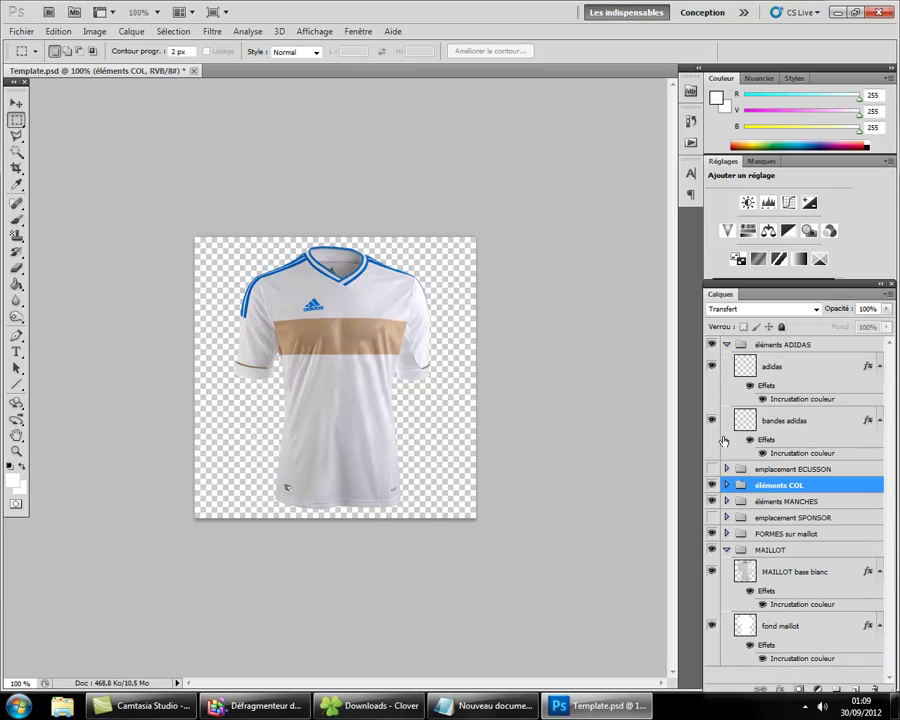
pyautogui.hotkey('alt', 'Tab')
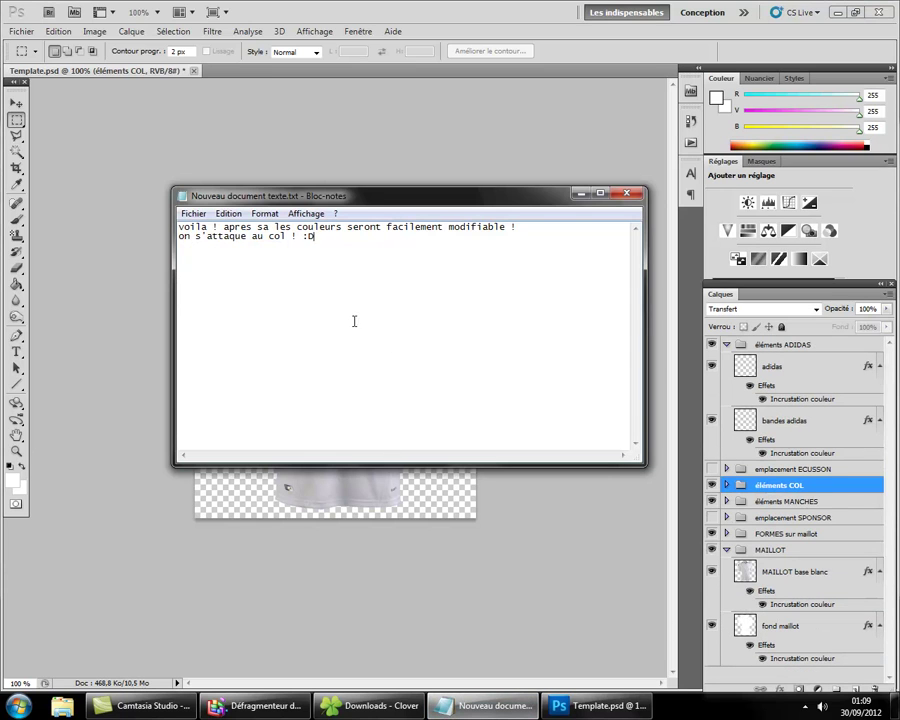
# Rewrite the note to suggest free inspiration or the provided shapes for jersey details, then return to Photoshop.
pyautogui.hotkey('ctrl', 'a')
pyautogui.write("c'e")
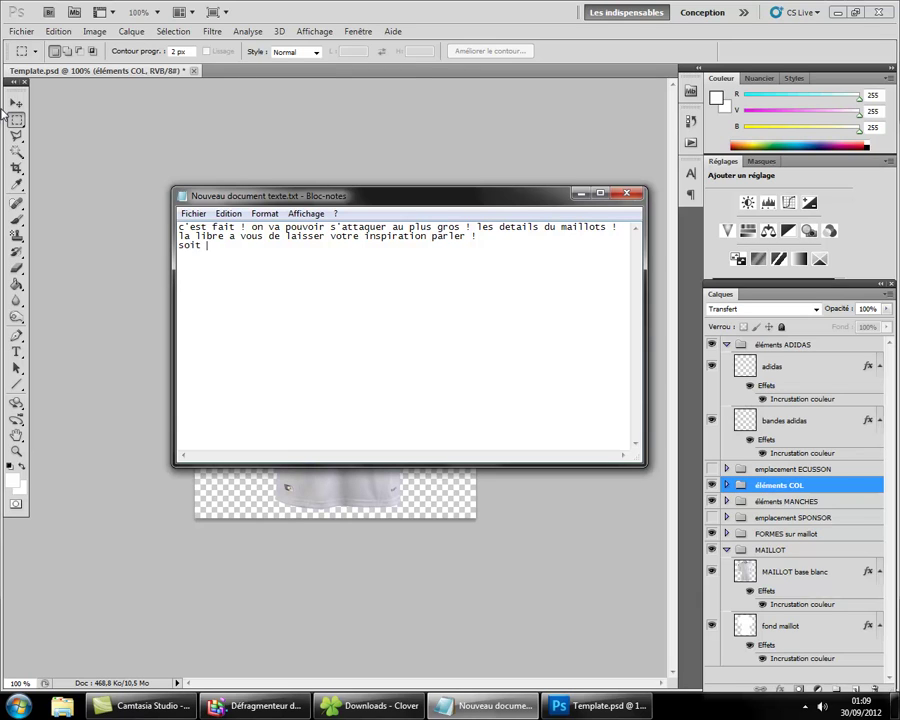
pyautogui.write('mes deja fournis !')
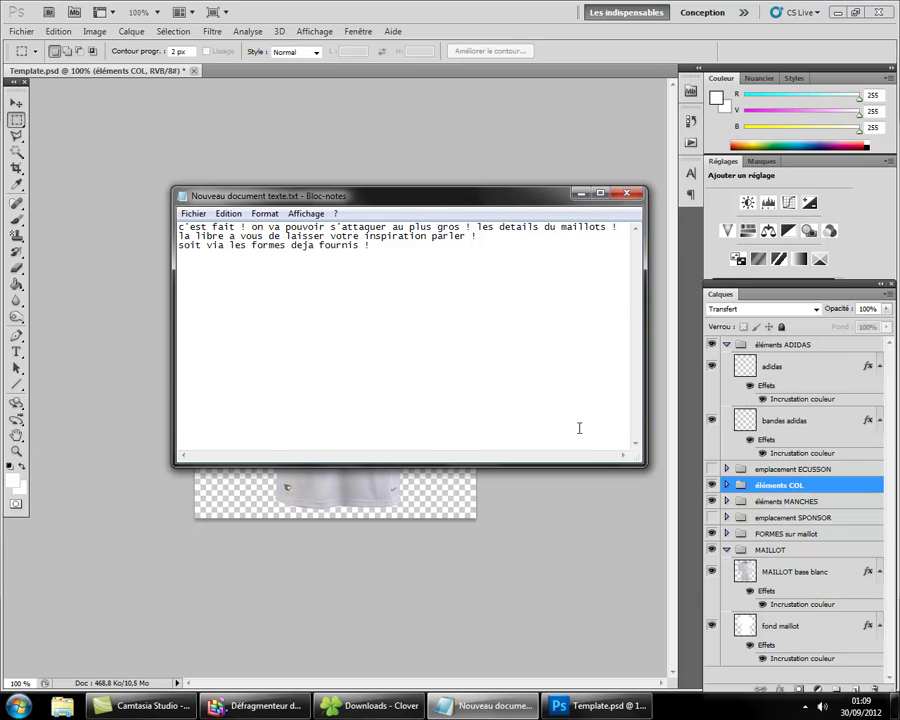
pyautogui.click(546, 542)
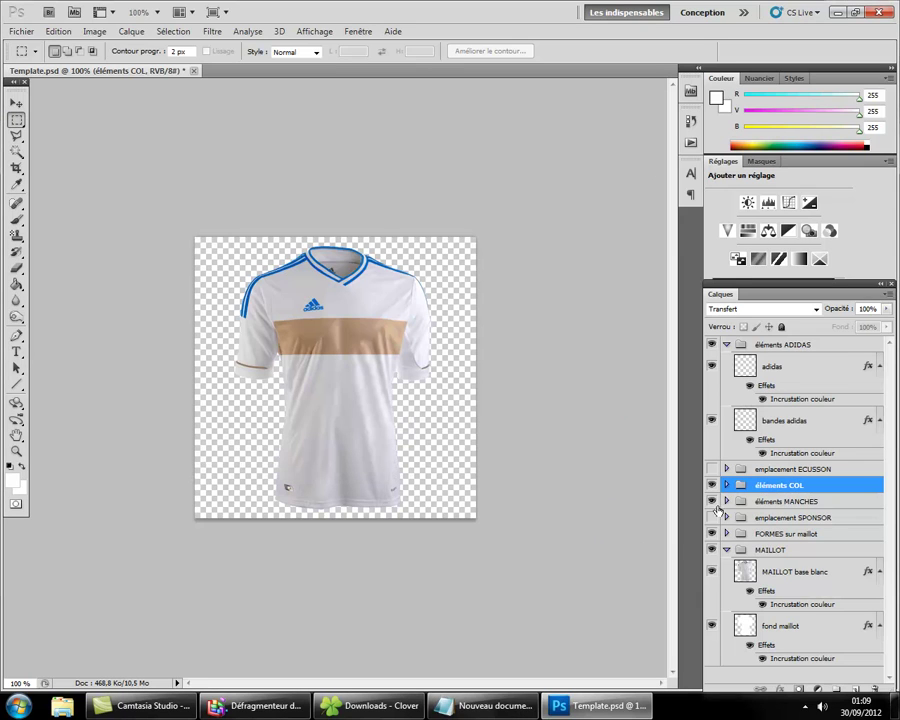
pyautogui.click(726, 550)
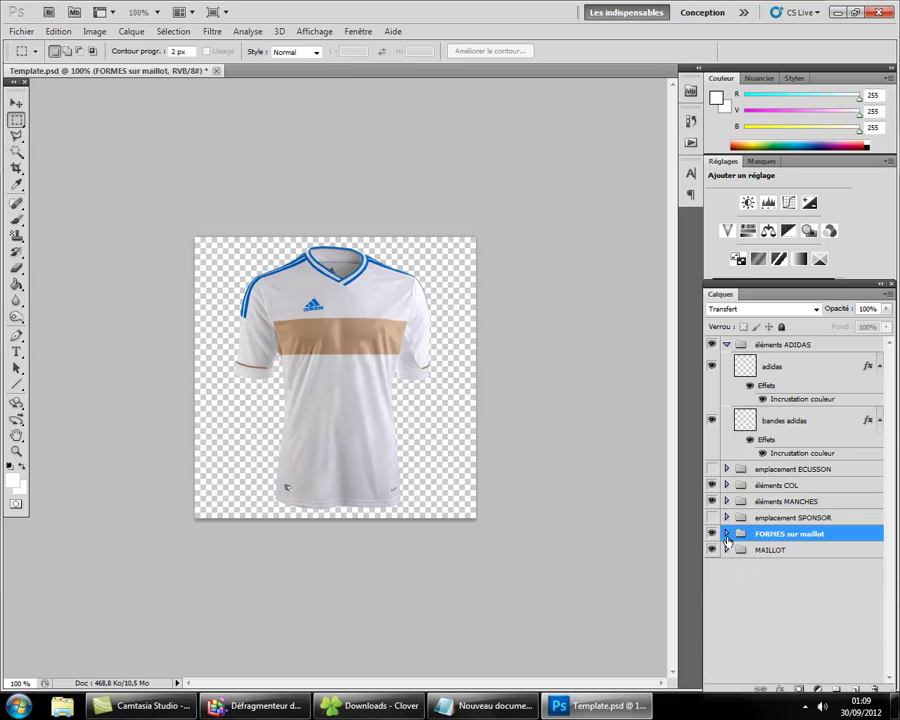
# Hide the beige chest band, give the filets diagonales lines a bright blue overlay, then hide them.
pyautogui.click(726, 533)
pyautogui.click(726, 550)
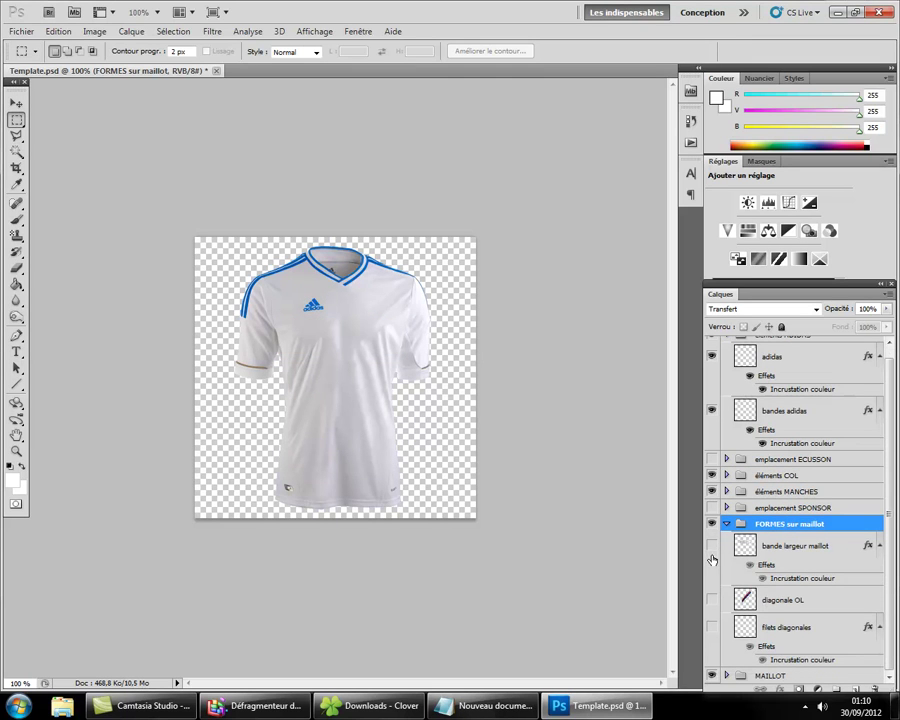
pyautogui.click(726, 626)
pyautogui.doubleClick(745, 627)
pyautogui.click(150, 603)
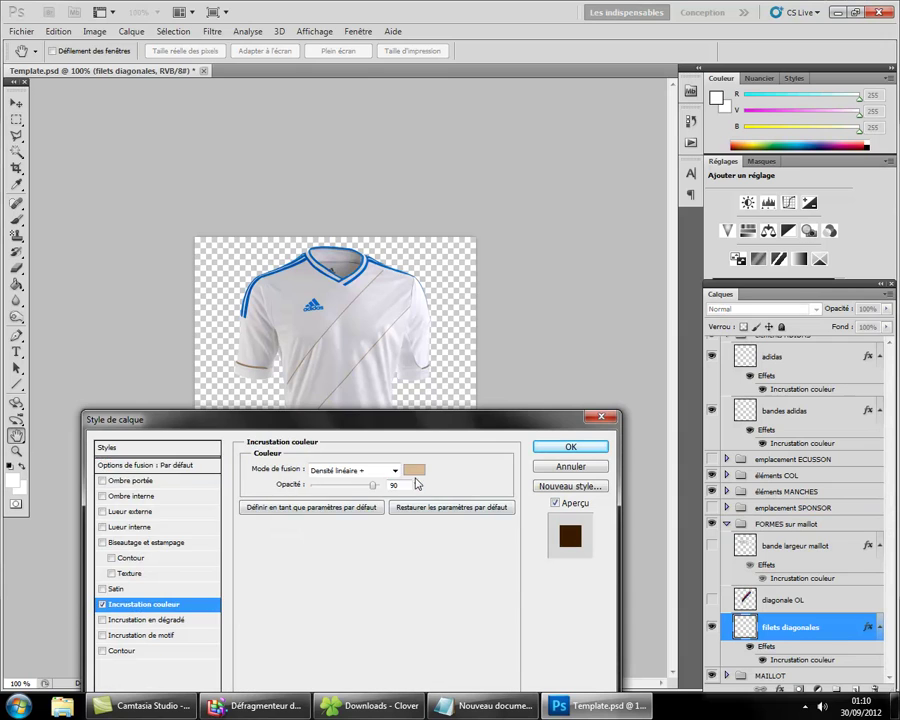
pyautogui.click(411, 468)
pyautogui.click(258, 527)
pyautogui.moveTo(226, 524); pyautogui.dragTo(252, 454)
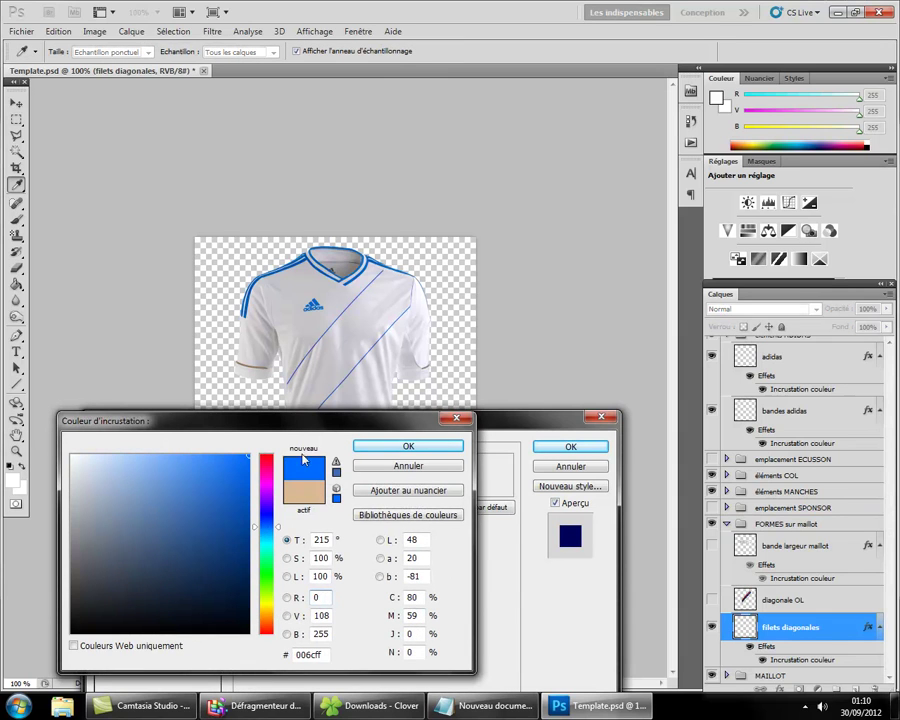
pyautogui.click(278, 535)
pyautogui.click(406, 447)
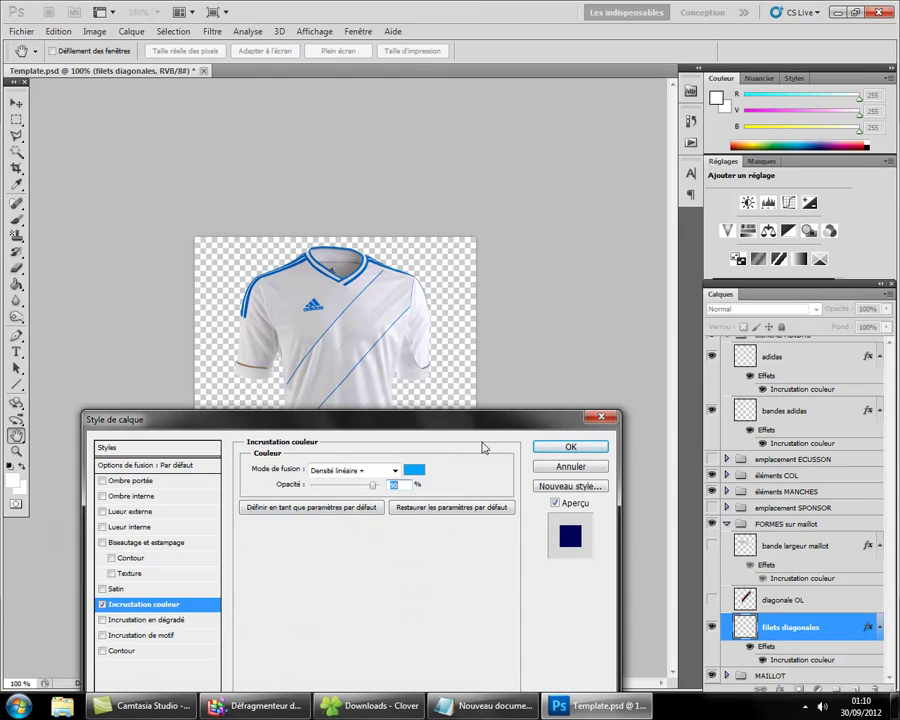
pyautogui.press('Return')
pyautogui.click(711, 627)
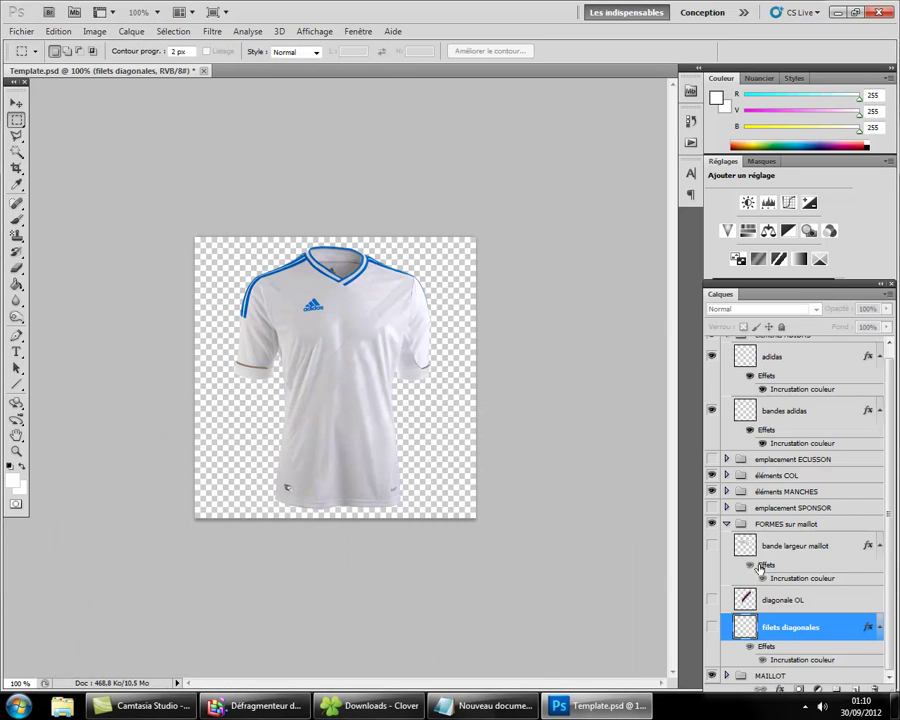
# Set the bande largeur maillot Color Overlay to bright blue 0096ff and show the band.
pyautogui.click(727, 550)
pyautogui.doubleClick(727, 550)
pyautogui.click(134, 594)
pyautogui.click(440, 466)
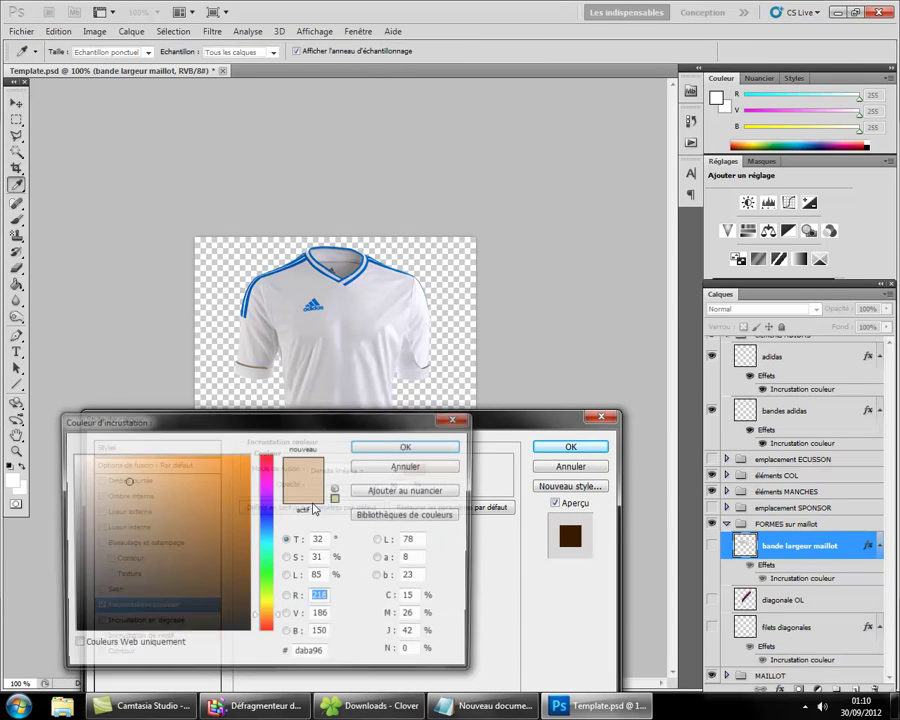
pyautogui.click(268, 537)
pyautogui.click(250, 456)
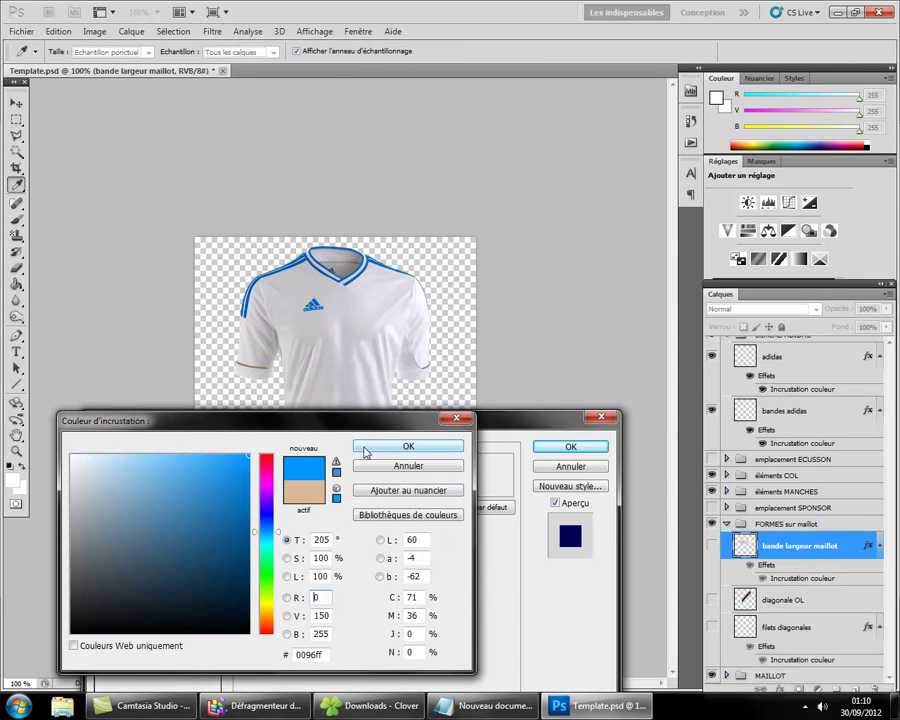
pyautogui.click(358, 447)
pyautogui.click(555, 449)
pyautogui.press('m')
pyautogui.click(711, 545)
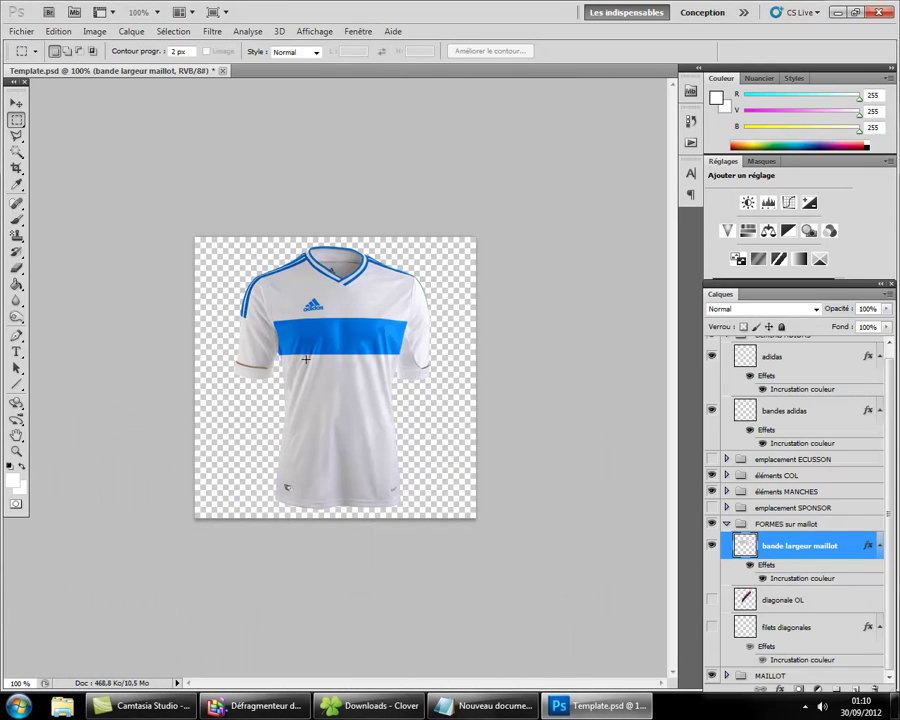
# Replace the Notepad note with a line about cutting out whichever jersey areas to colour.
pyautogui.click(490, 705)
pyautogui.hotkey('ctrl', 'a')
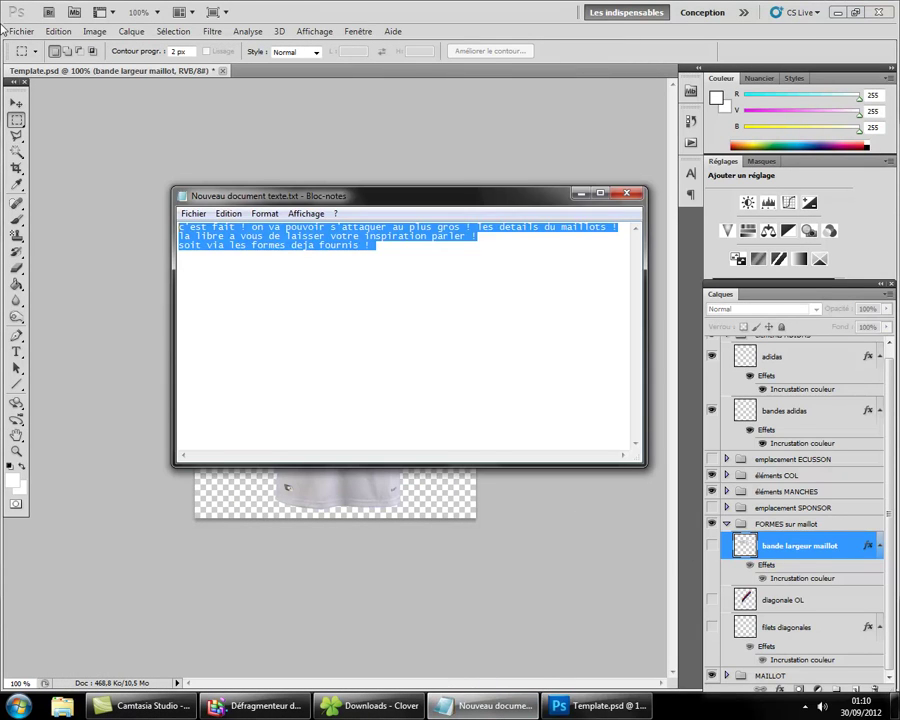
pyautogui.write('Soit vous pouver decouper les zone du maillot que vous souhaitez coloré')
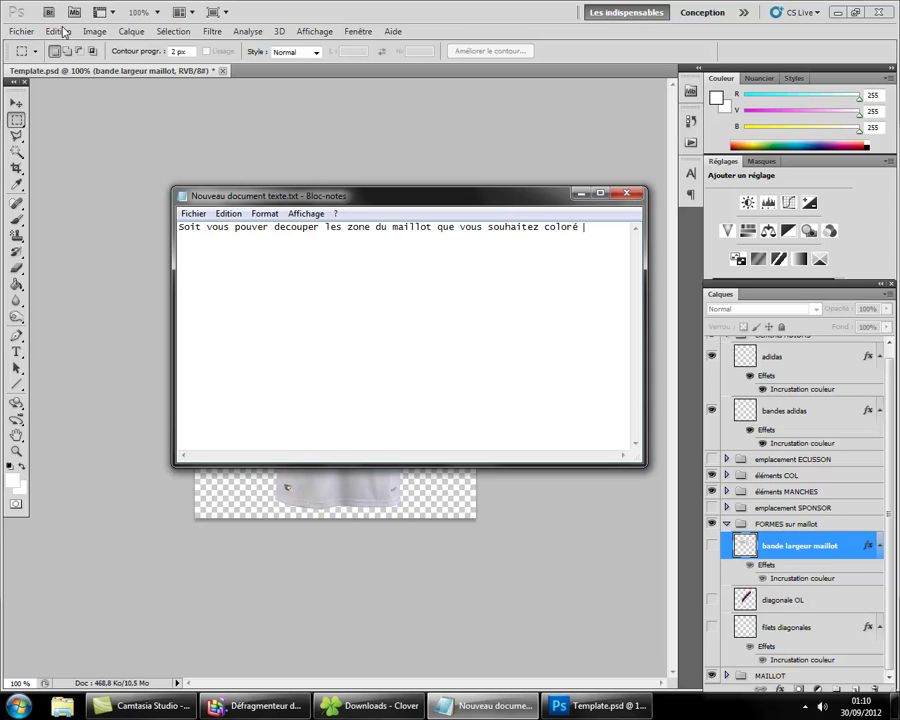
pyautogui.click(672, 554)
# Outline a diagonal sash on MAILLOT base blanc with the Polygonal Lasso and copy it to a new layer.
pyautogui.scroll(-3, 745, 600)
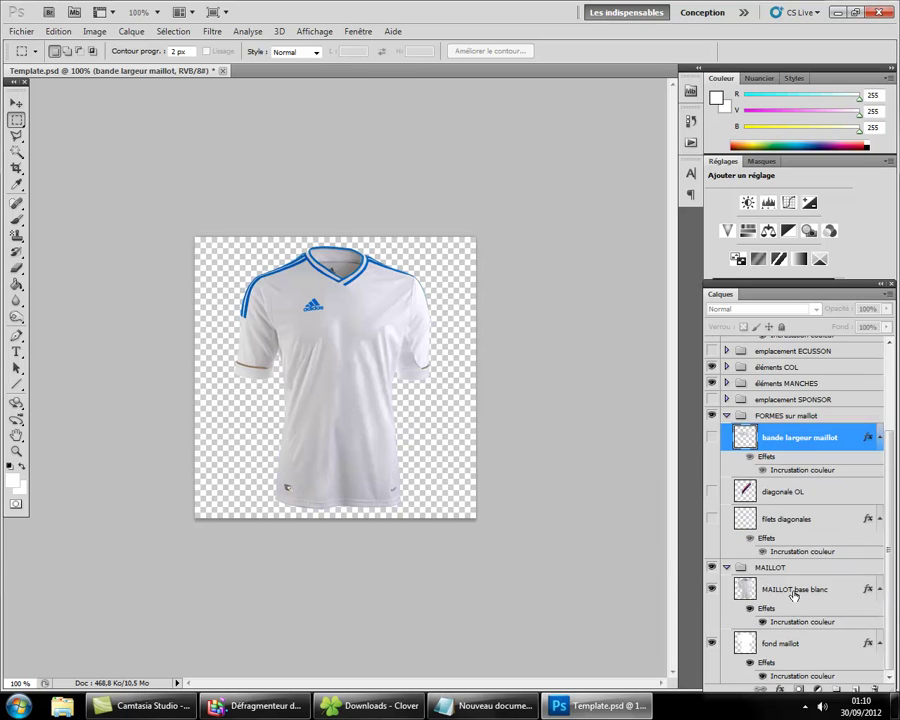
pyautogui.click(800, 589)
pyautogui.click(16, 135)
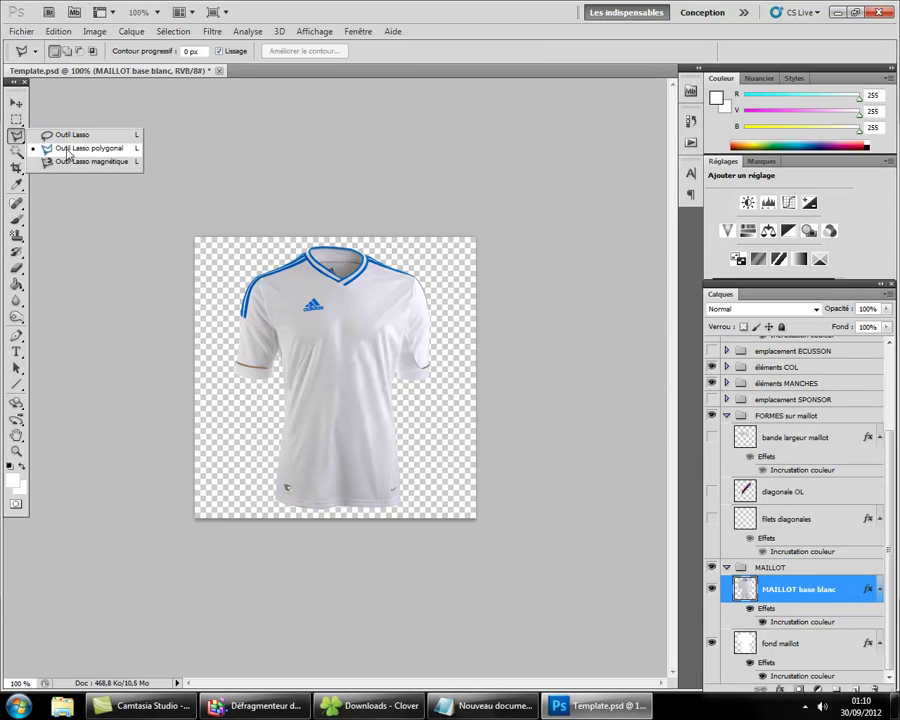
pyautogui.click(57, 148)
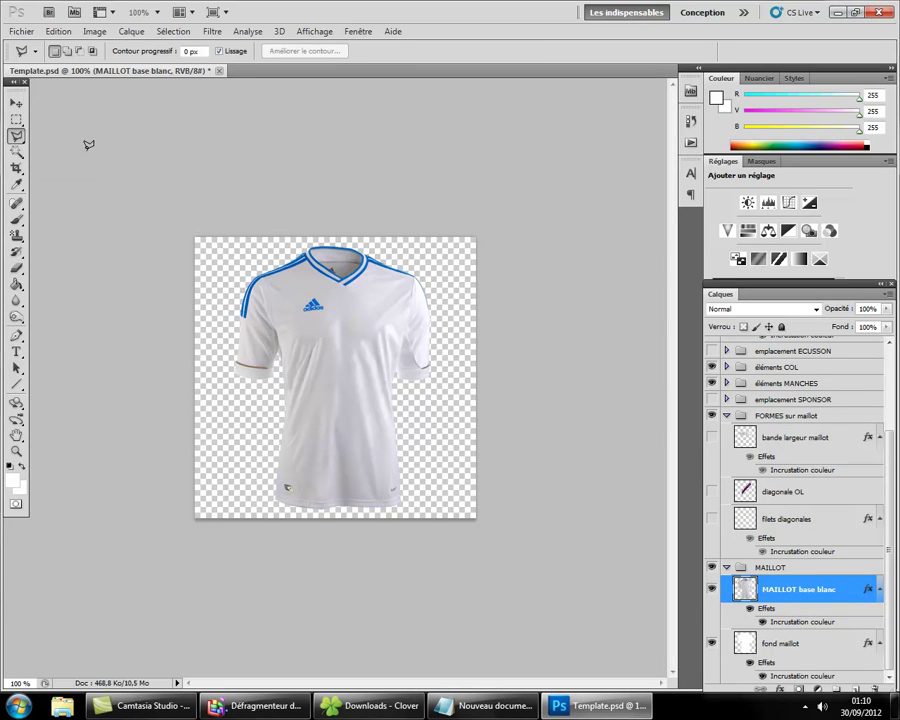
pyautogui.click(389, 266)
pyautogui.click(287, 399)
pyautogui.click(285, 440)
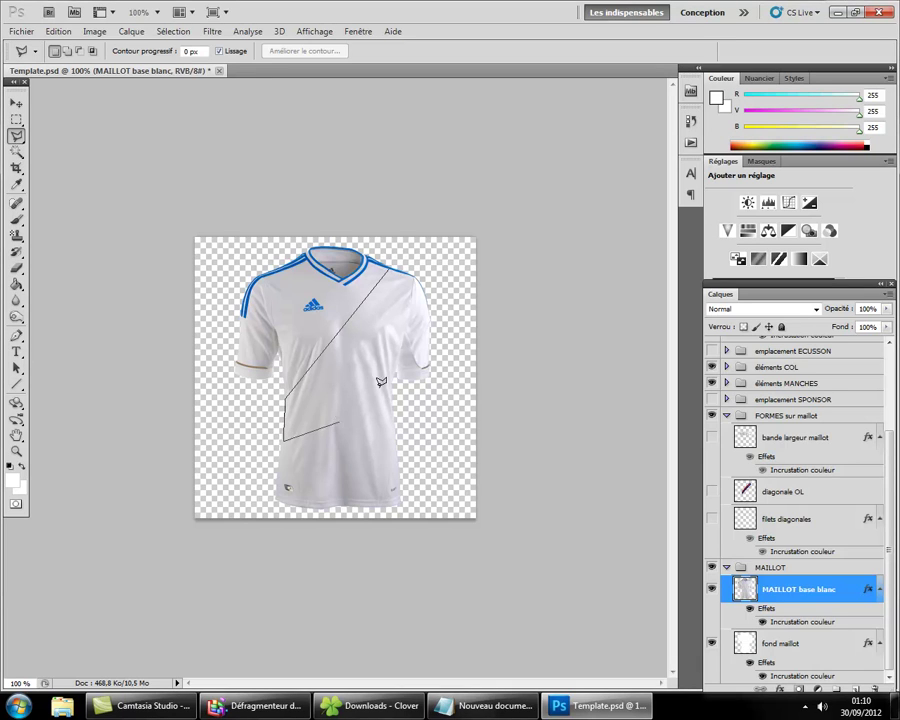
pyautogui.click(389, 270)
pyautogui.rightClick(390, 289)
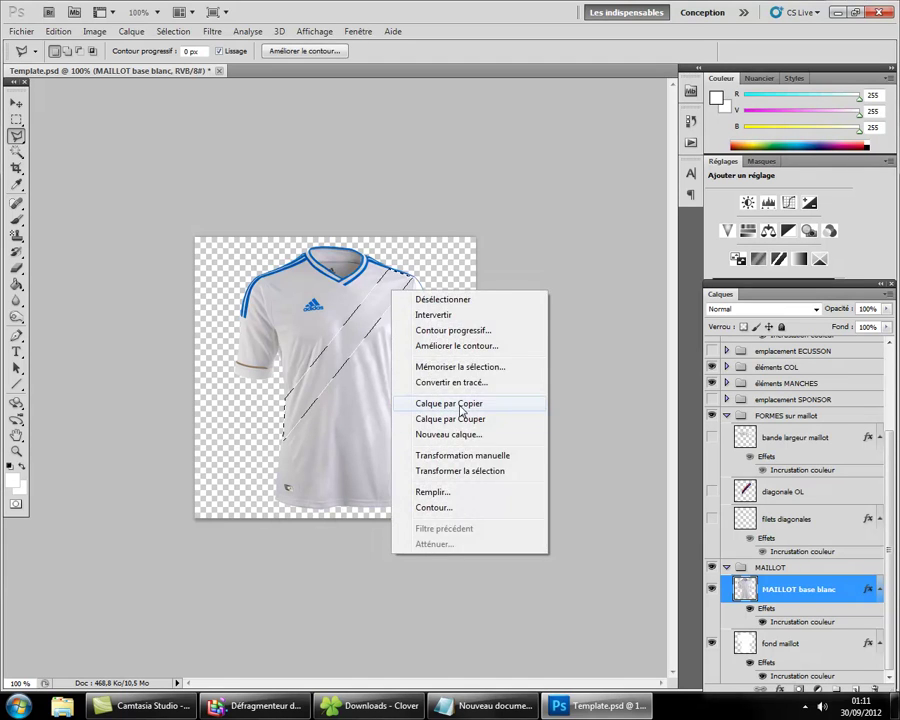
pyautogui.click(462, 401)
# Give the sash layer Calque 1 a bright blue 00aeff Color Overlay.
pyautogui.doubleClick(806, 589)
pyautogui.click(150, 598)
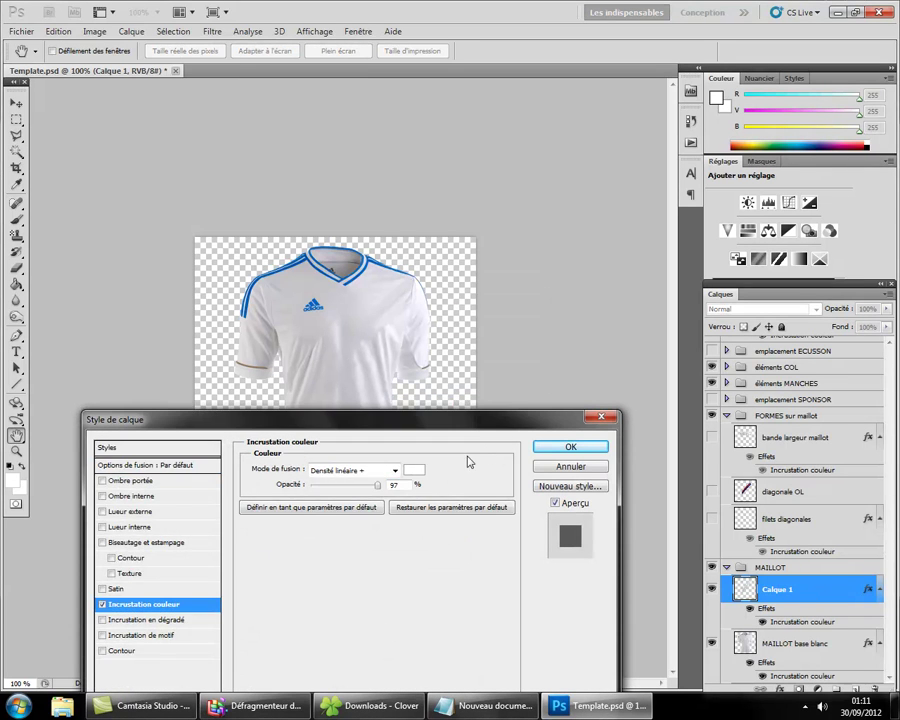
pyautogui.click(442, 461)
pyautogui.click(265, 538)
pyautogui.click(249, 456)
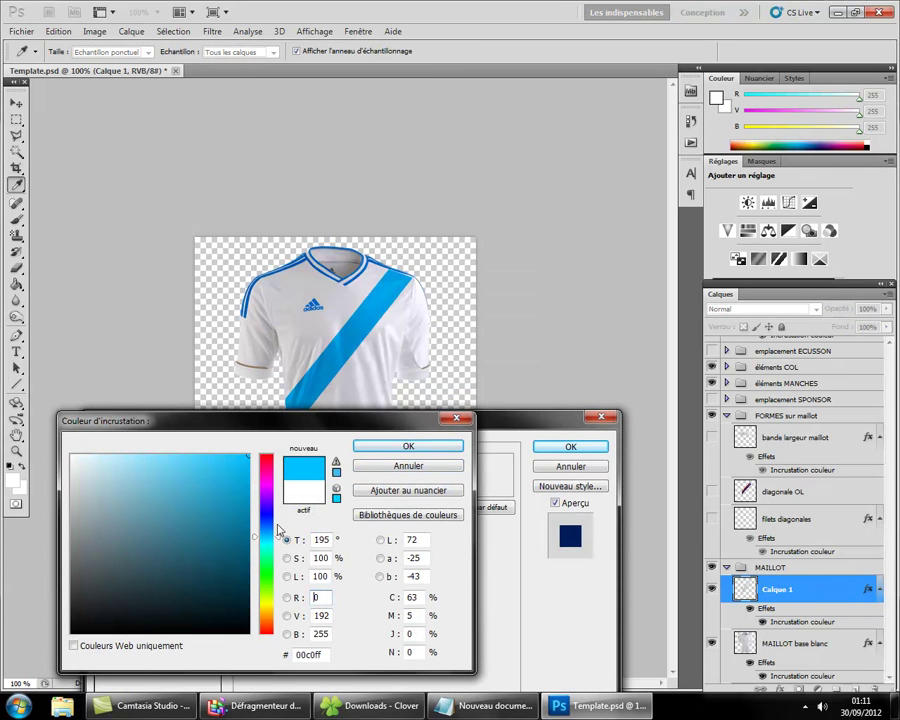
pyautogui.moveTo(287, 540); pyautogui.dragTo(285, 536)
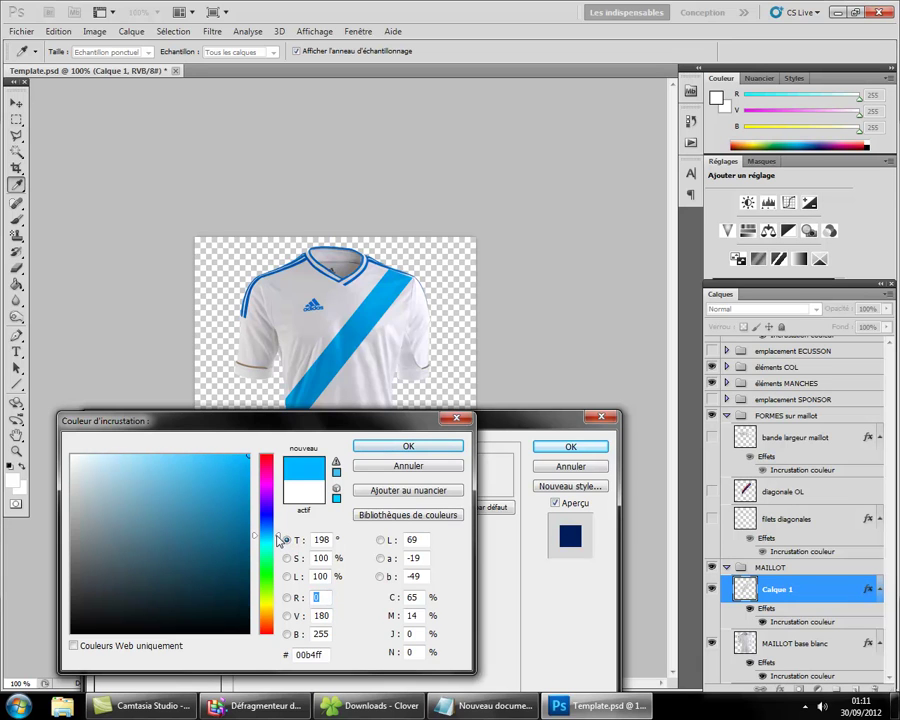
pyautogui.click(400, 448)
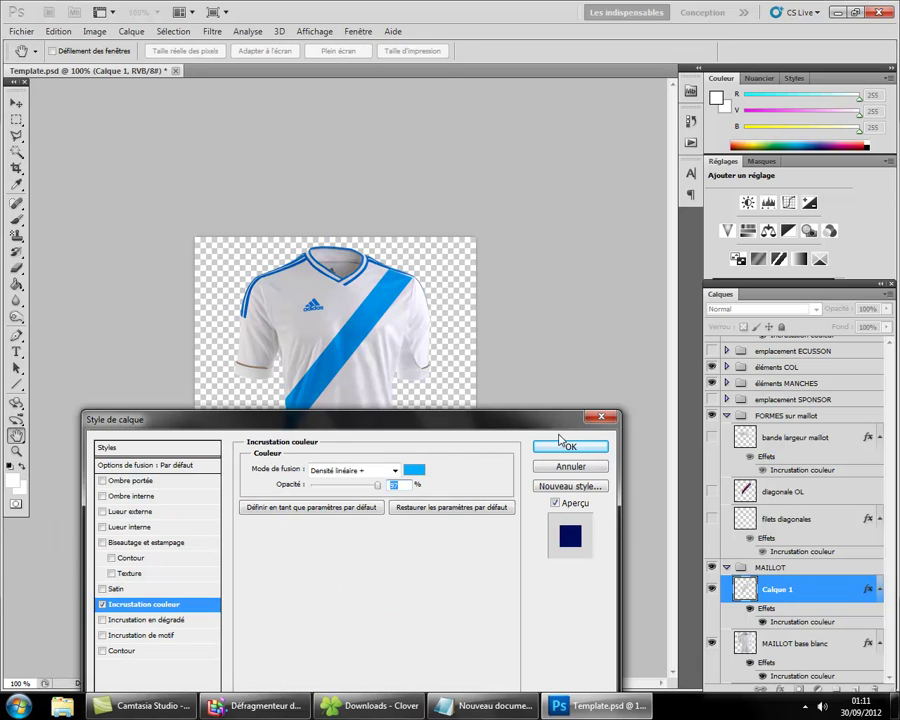
pyautogui.click(568, 392)
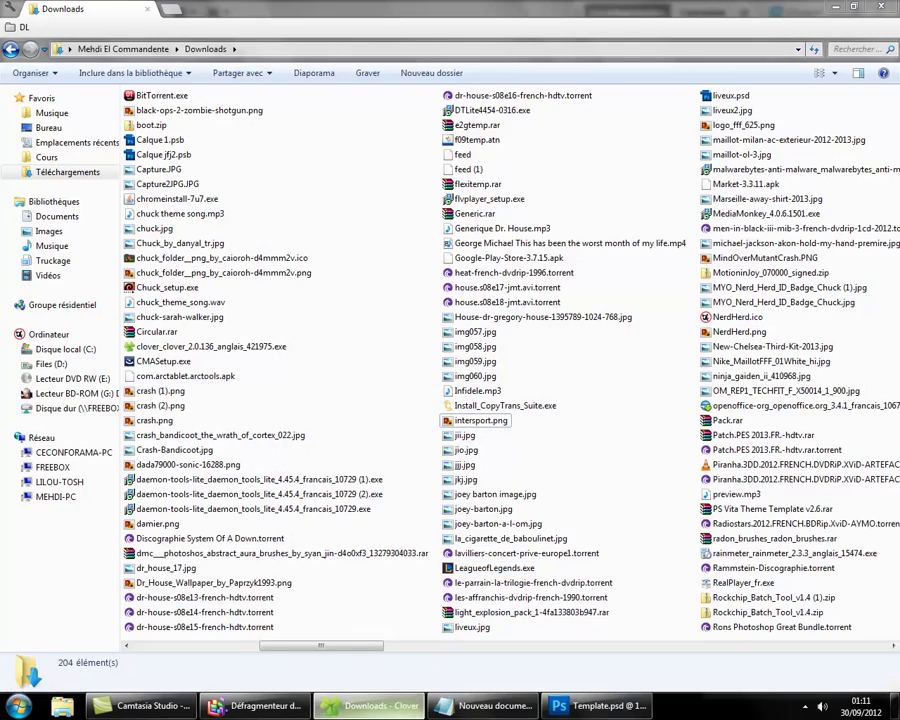
# Rewrite the Notepad note presenting brushes as a third option, found via Google but hard to place.
pyautogui.click(490, 705)
pyautogui.hotkey('ctrl', 'a')
pyautogui.write('c')
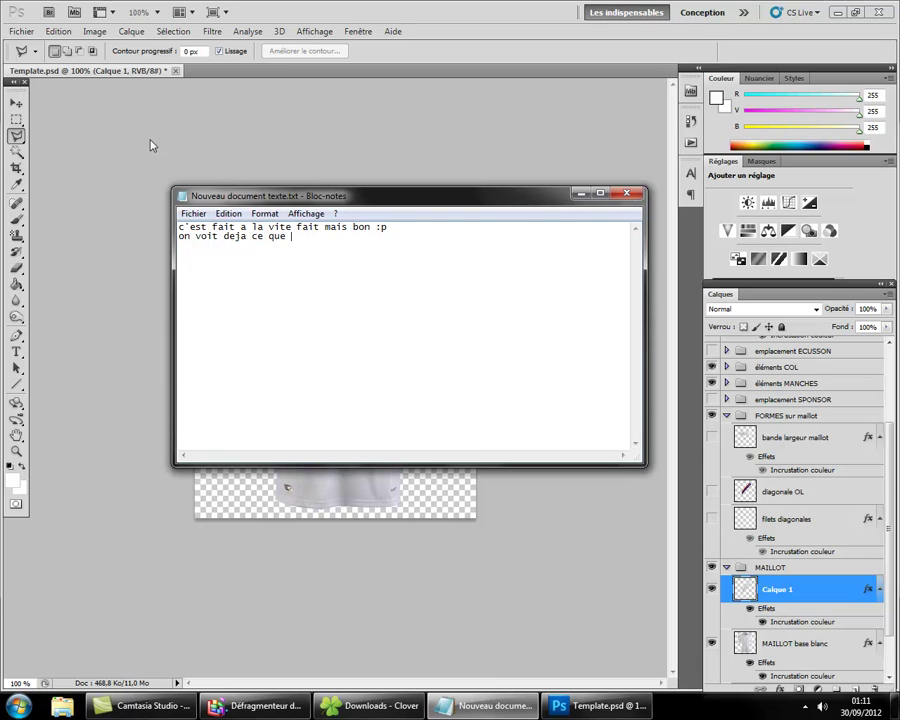
pyautogui.write('logiciel ! tro')
pyautogui.write('isieme option ! utiliser des "brushe')
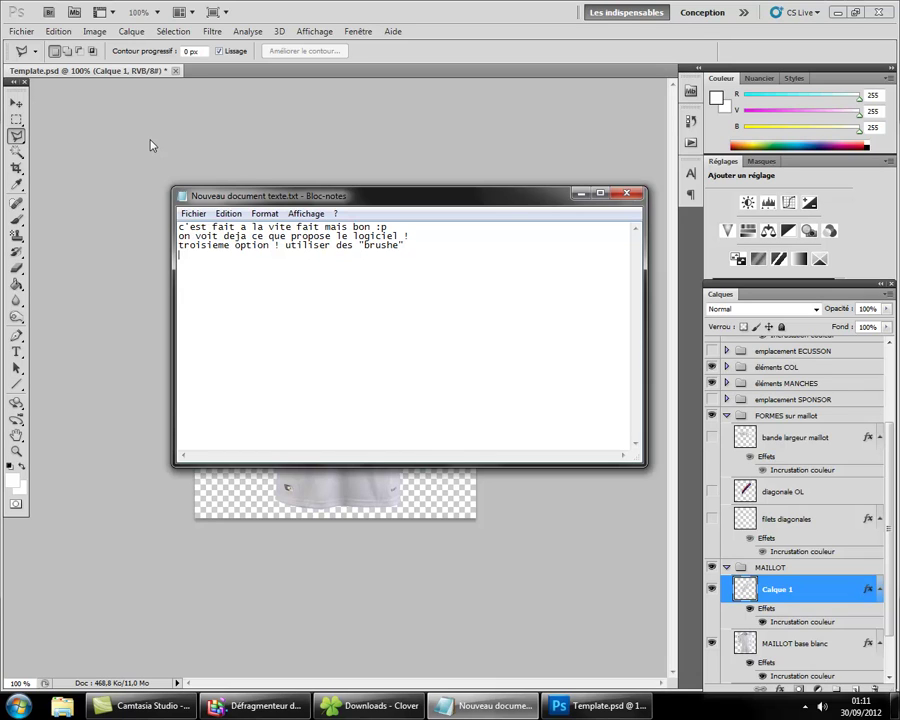
pyautogui.write('ogle sera ')
pyautogui.write('votre ami mais ils sont tres facile a trouver !')
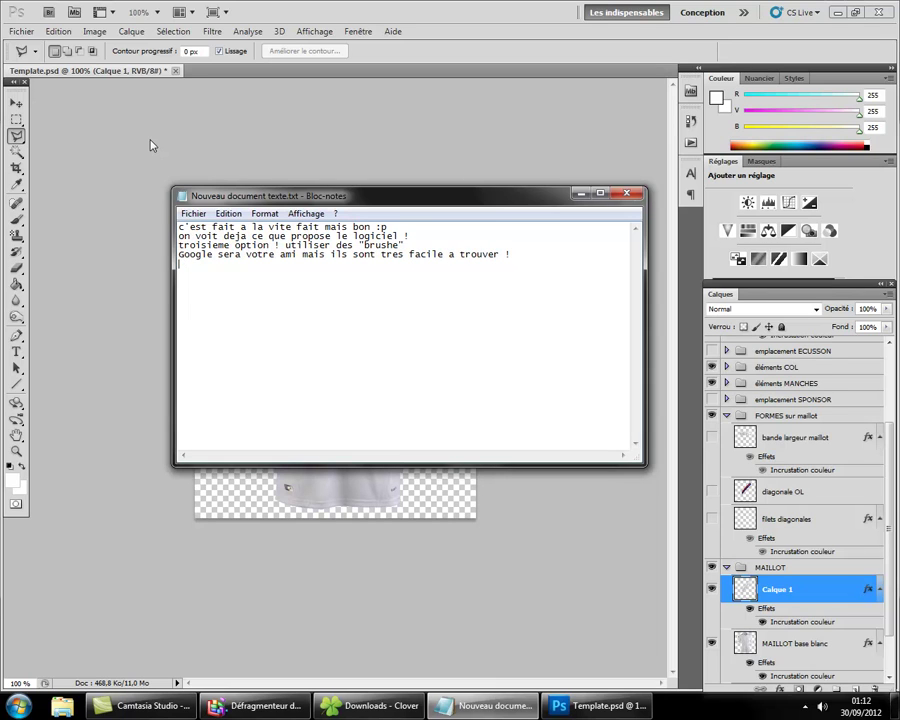
pyautogui.write("le plus dur c'est de les placer !!!")
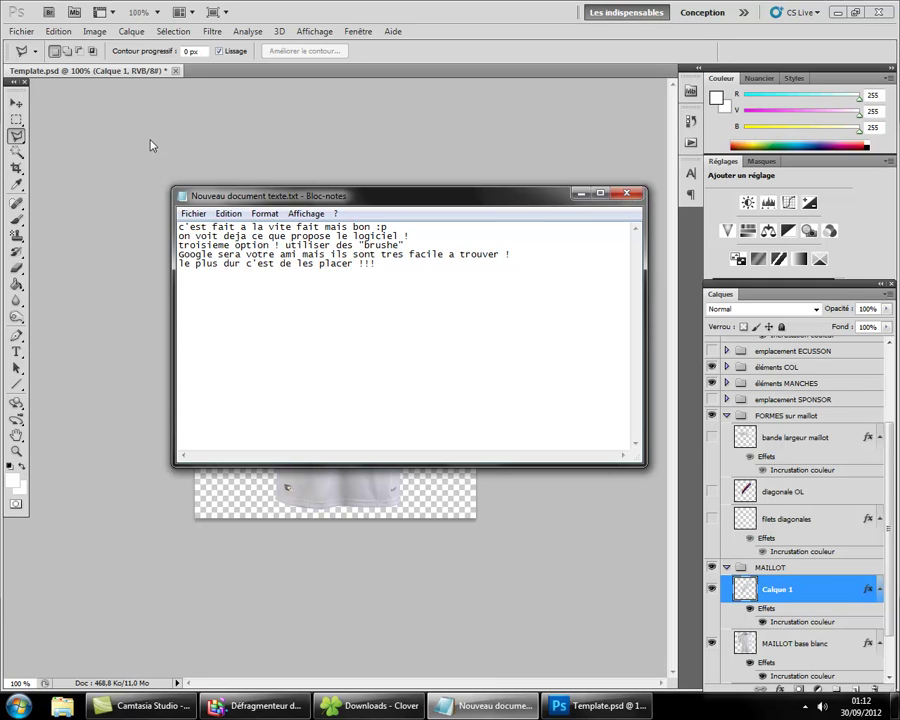
# Duplicate the MAILLOT base blanc layer.
pyautogui.click(619, 644)
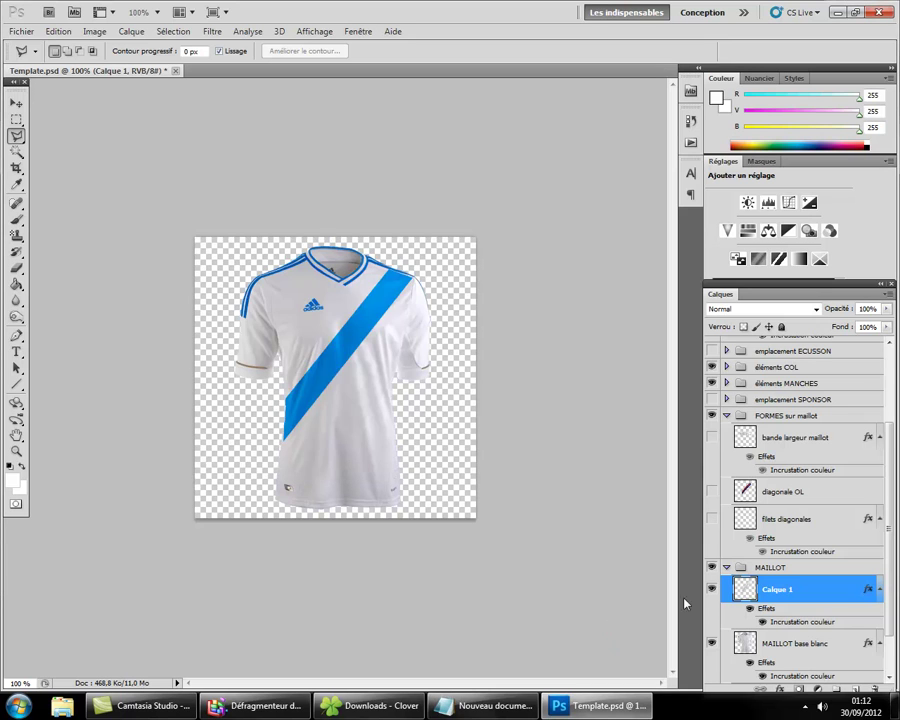
pyautogui.scroll(-2, 732, 597)
pyautogui.click(740, 592)
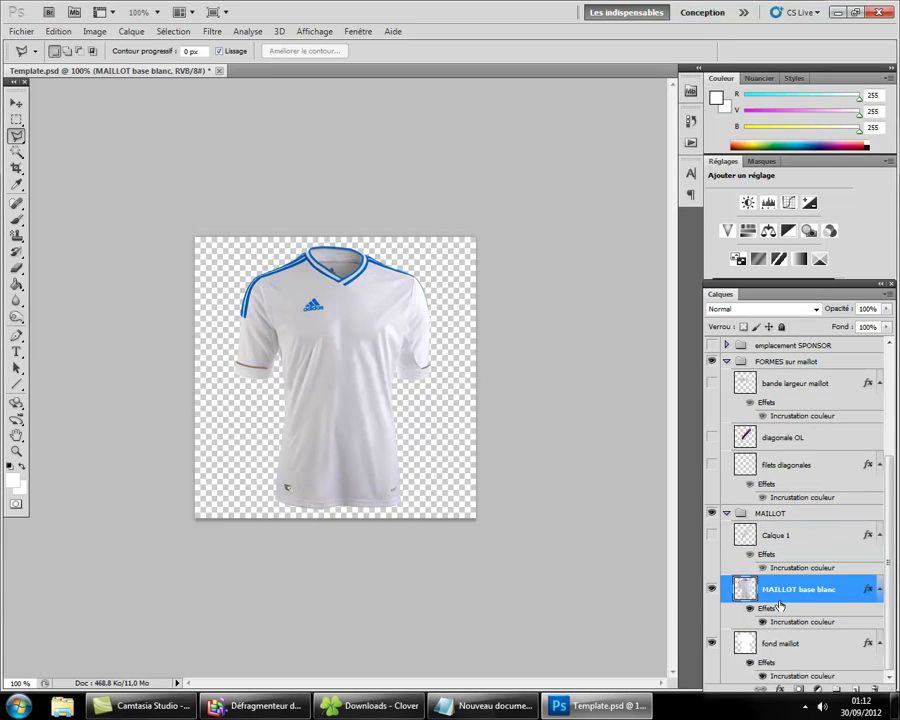
pyautogui.rightClick(740, 592)
pyautogui.click(775, 318)
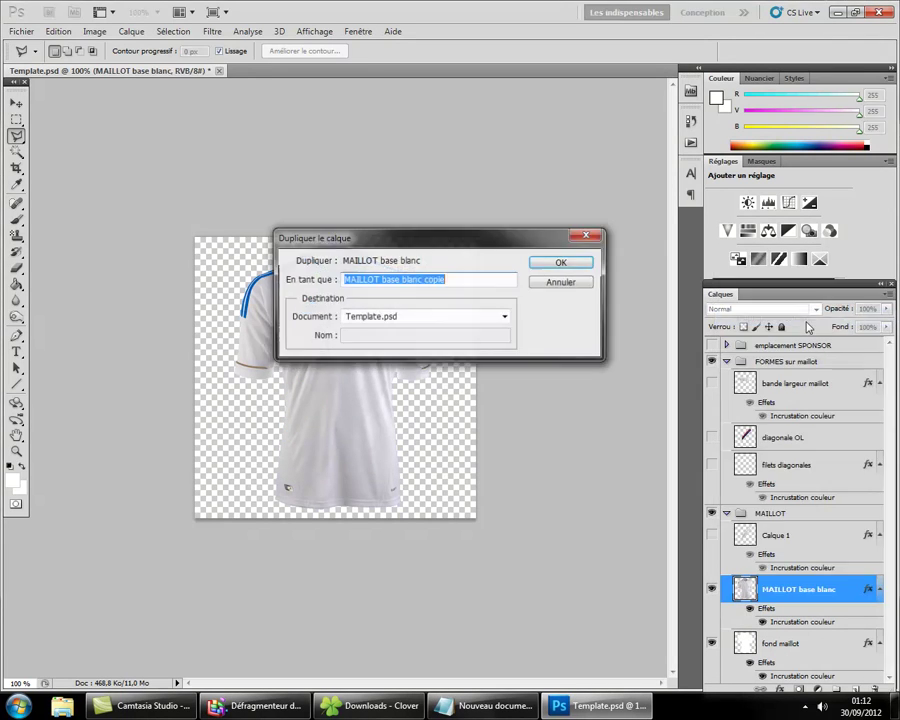
pyautogui.click(540, 261)
# Select the Brush tool and set the painting colour to blue 0,138,255.
pyautogui.click(16, 218)
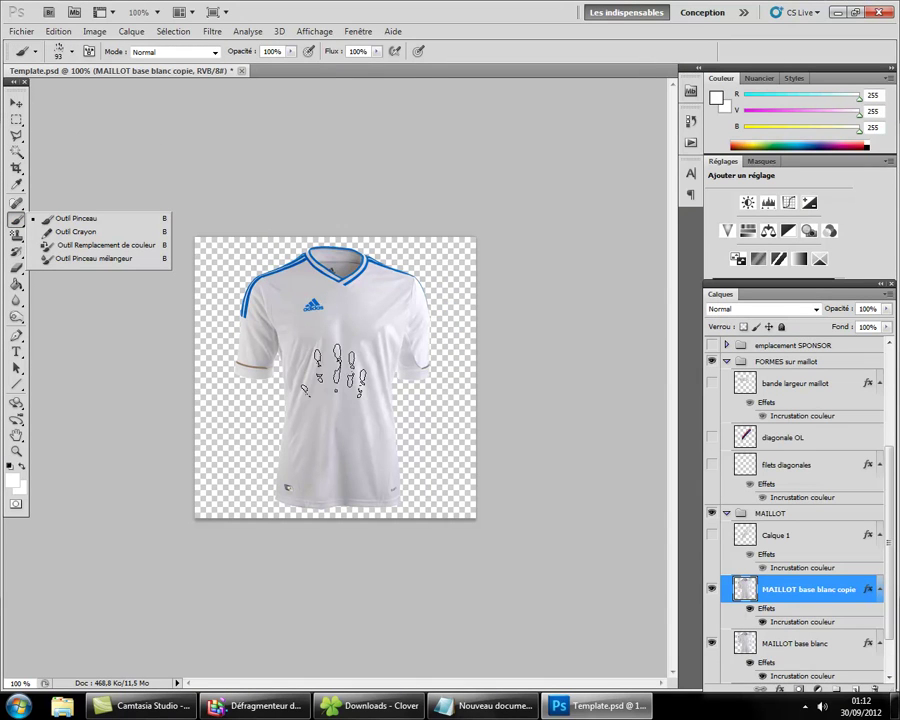
pyautogui.click(16, 185)
pyautogui.click(12, 480)
pyautogui.click(266, 530)
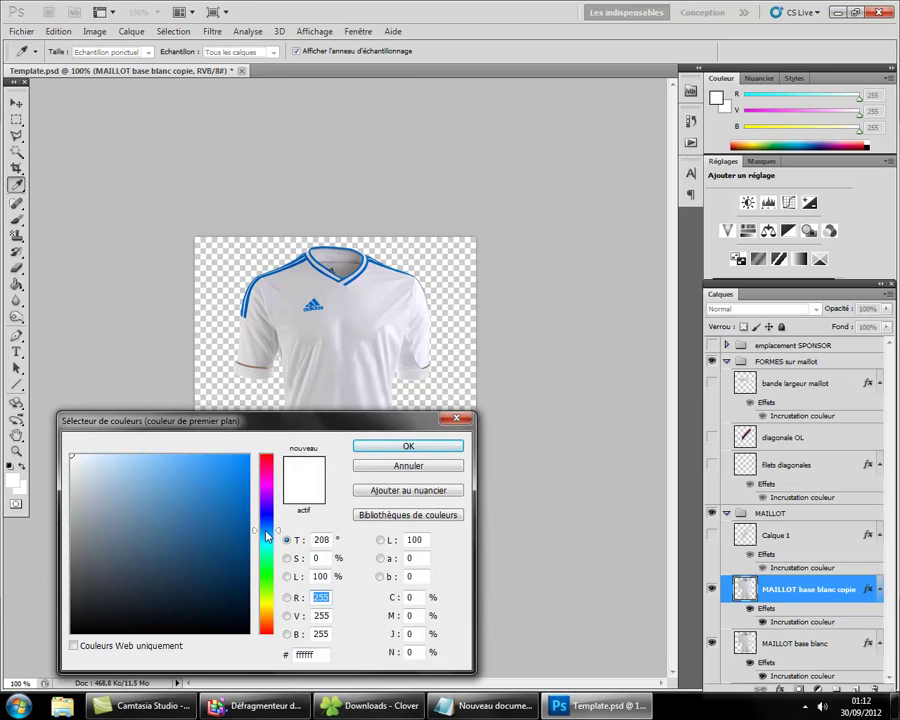
pyautogui.click(249, 455)
pyautogui.click(408, 446)
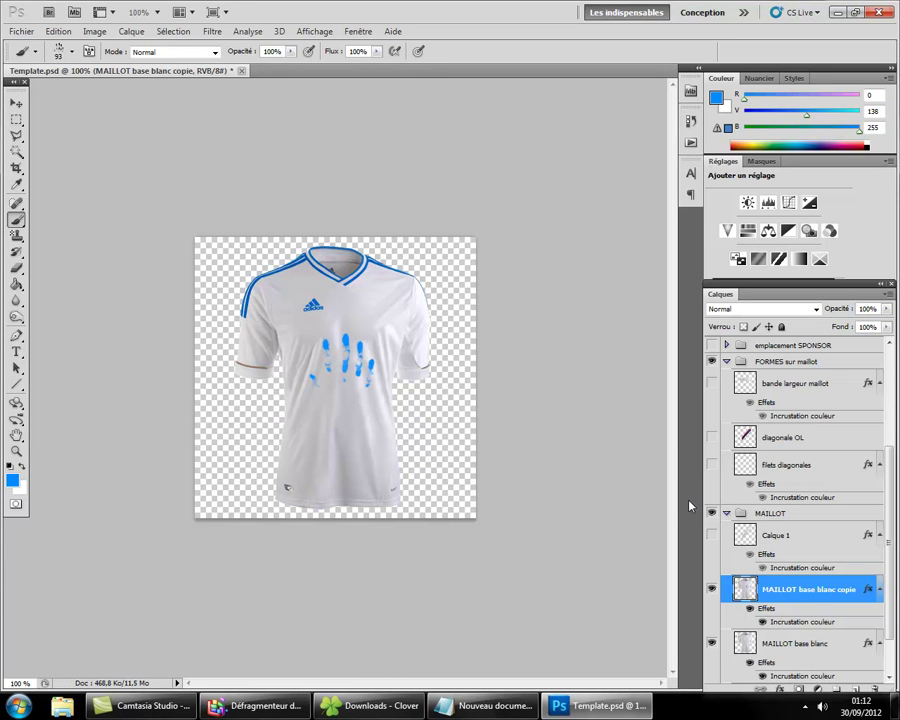
# Stamp curved swirl brush 491 at 191 px onto the jersey's right chest.
pyautogui.click(71, 51)
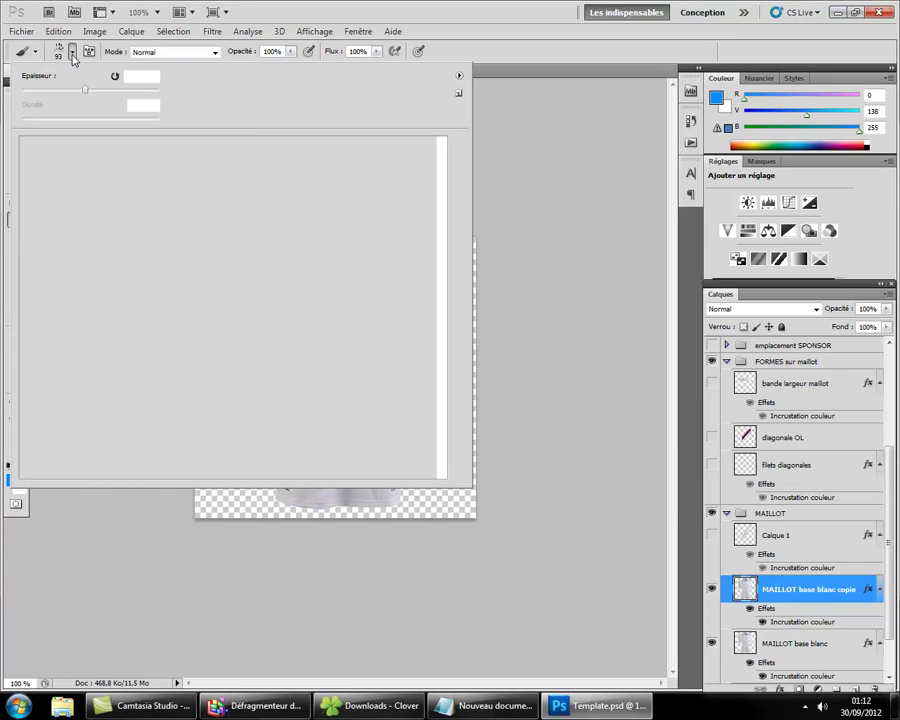
pyautogui.scroll(-2, 163, 275)
pyautogui.scroll(-5, 163, 275)
pyautogui.scroll(-4, 163, 275)
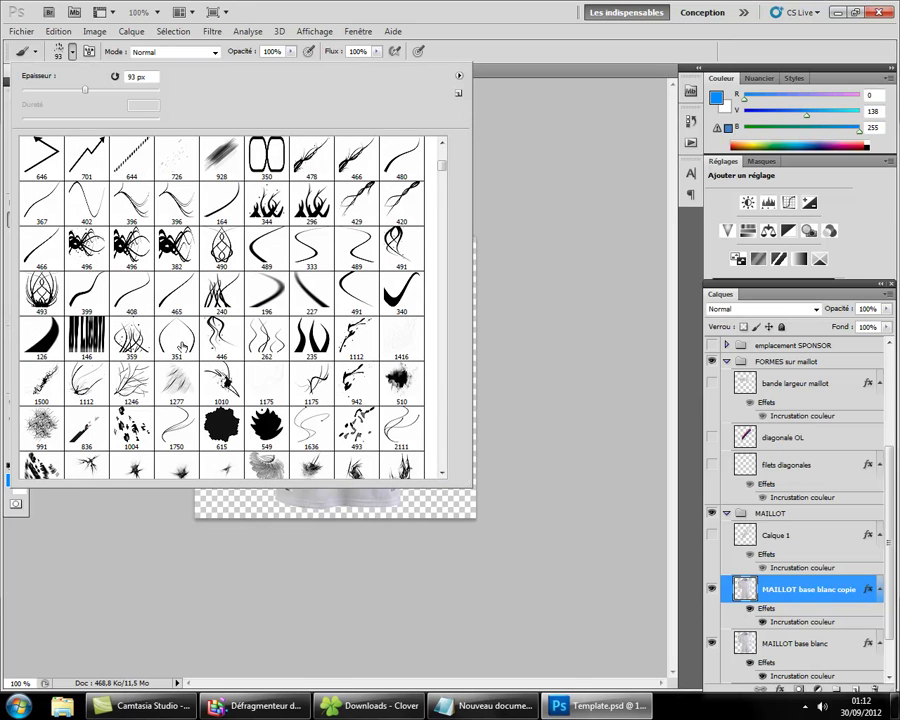
pyautogui.click(400, 248)
pyautogui.moveTo(145, 88); pyautogui.dragTo(121, 88)
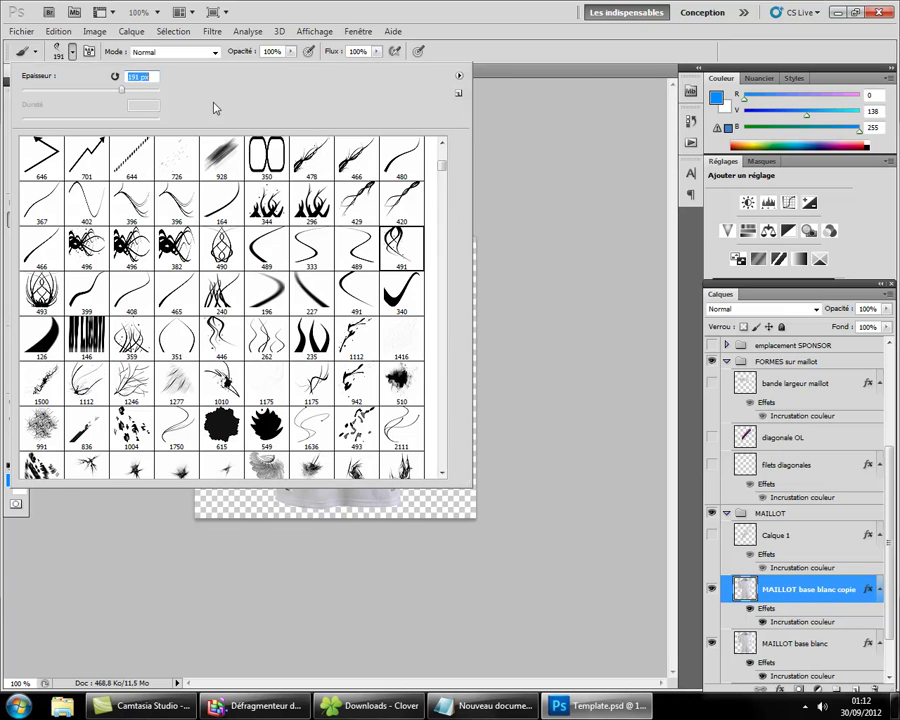
pyautogui.click(71, 51)
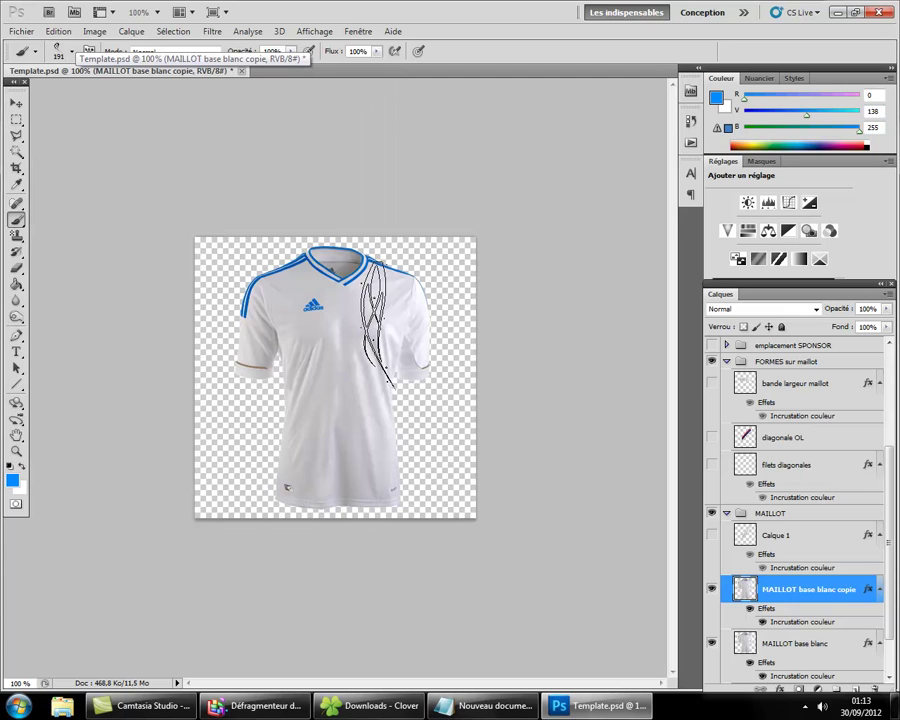
pyautogui.click(377, 322)
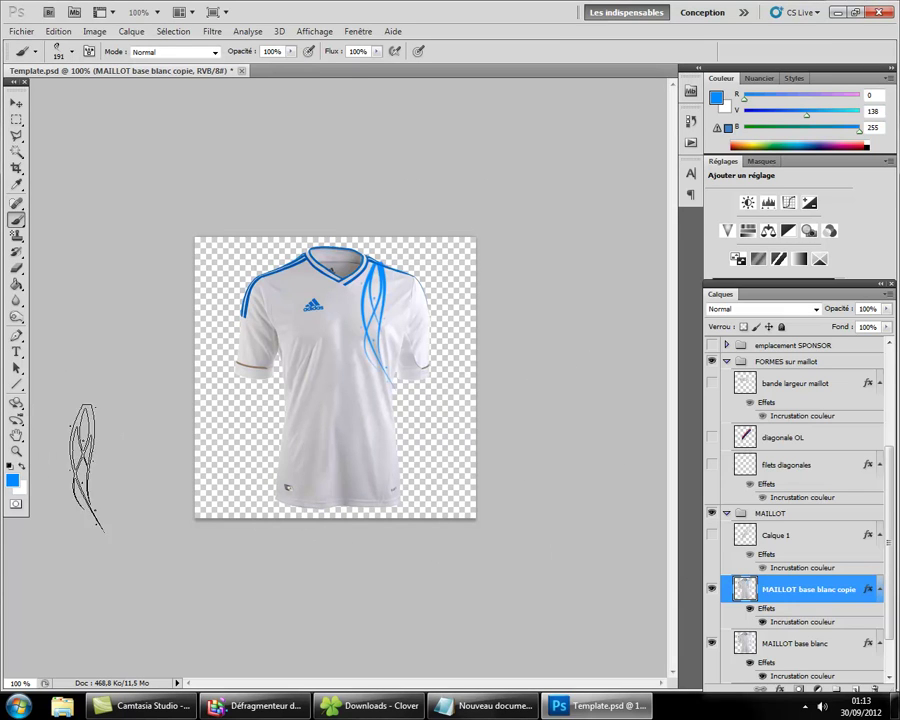
pyautogui.click(16, 268)
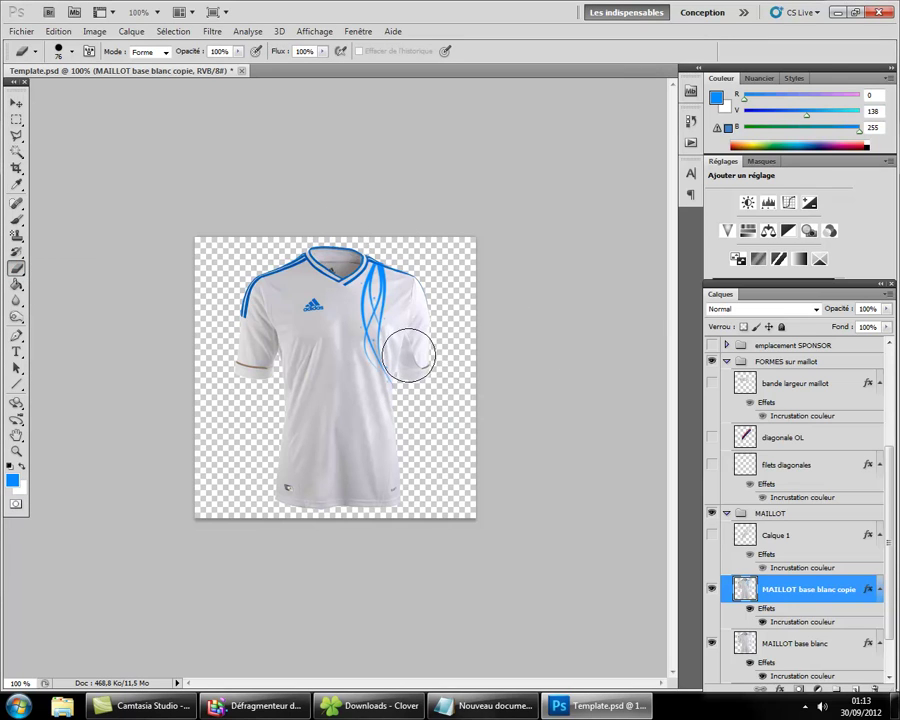
# Write a note about the same design on the template and wallpaper, checking the desktop reference jersey.
pyautogui.click(480, 706)
pyautogui.hotkey('ctrl', 'a')
pyautogui.write('L')
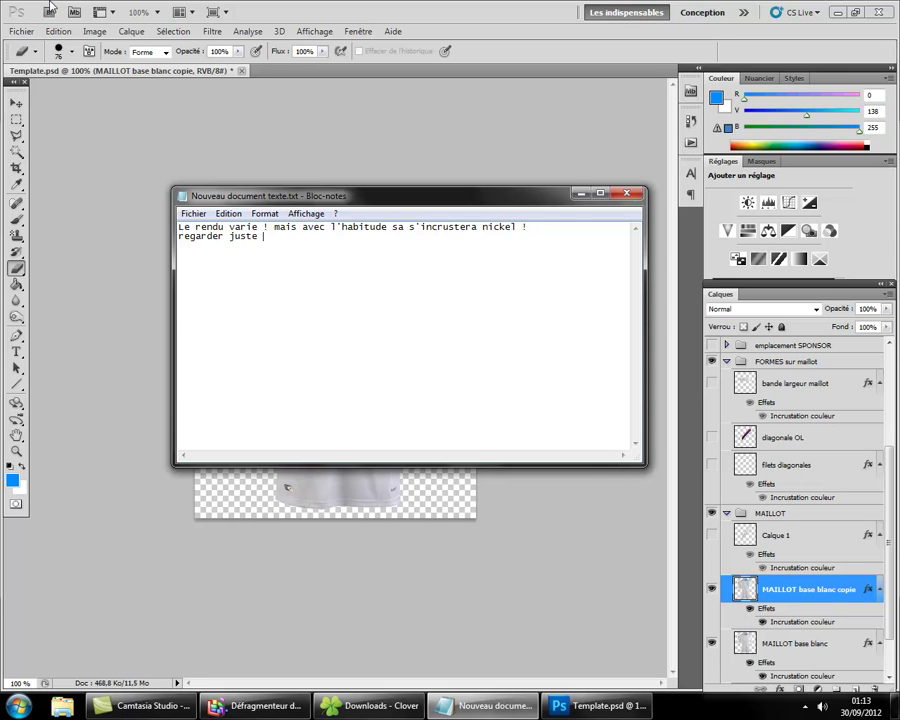
pyautogui.write('meme designe sur mon tem')
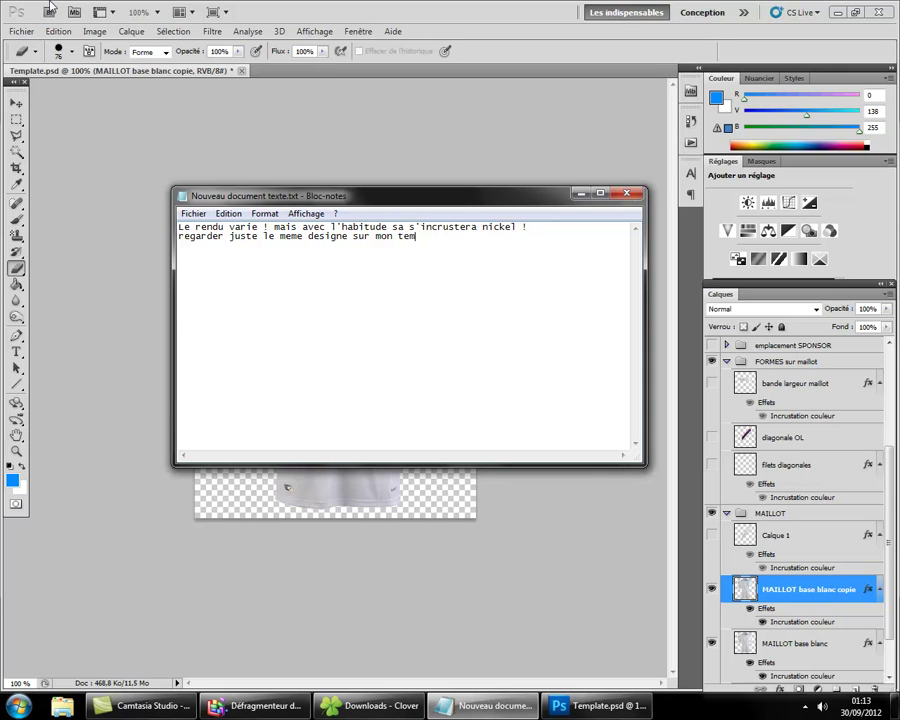
pyautogui.write('plate et mon fon')
pyautogui.write("d d'(ecran !")
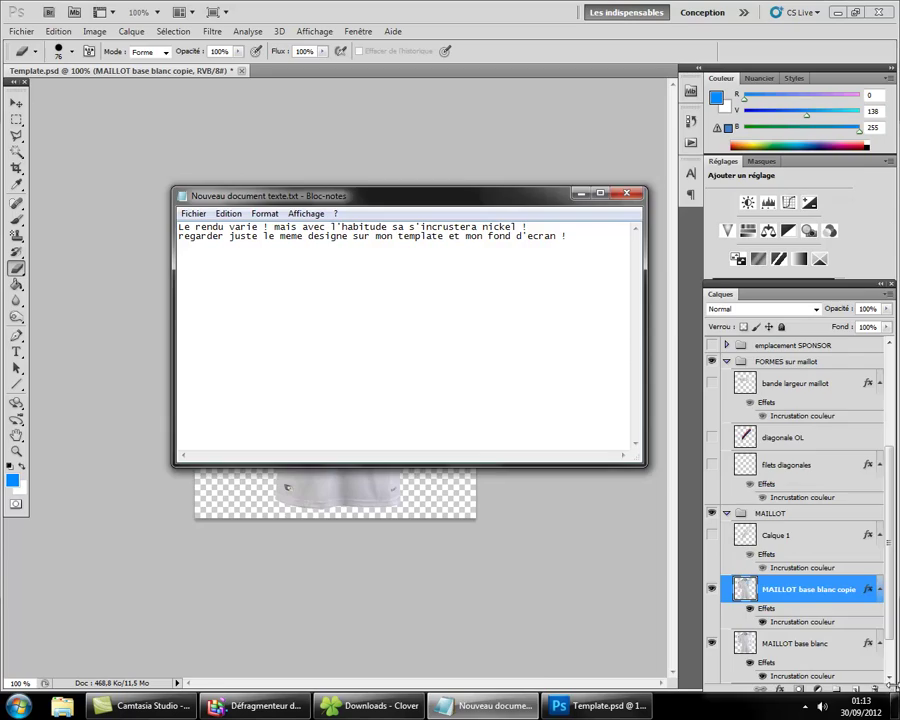
pyautogui.click(895, 705)
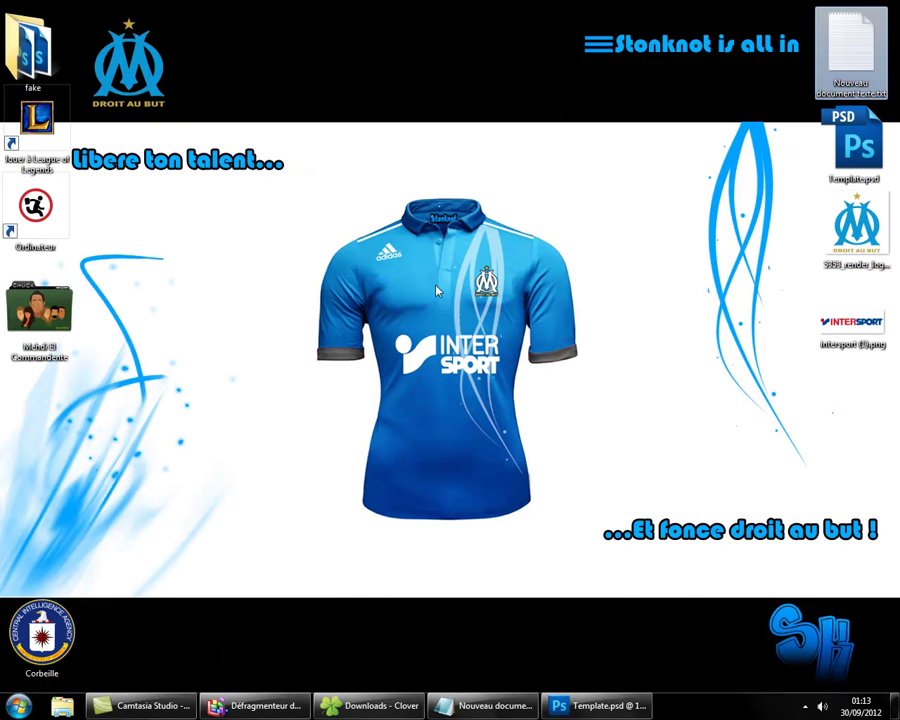
pyautogui.click(519, 708)
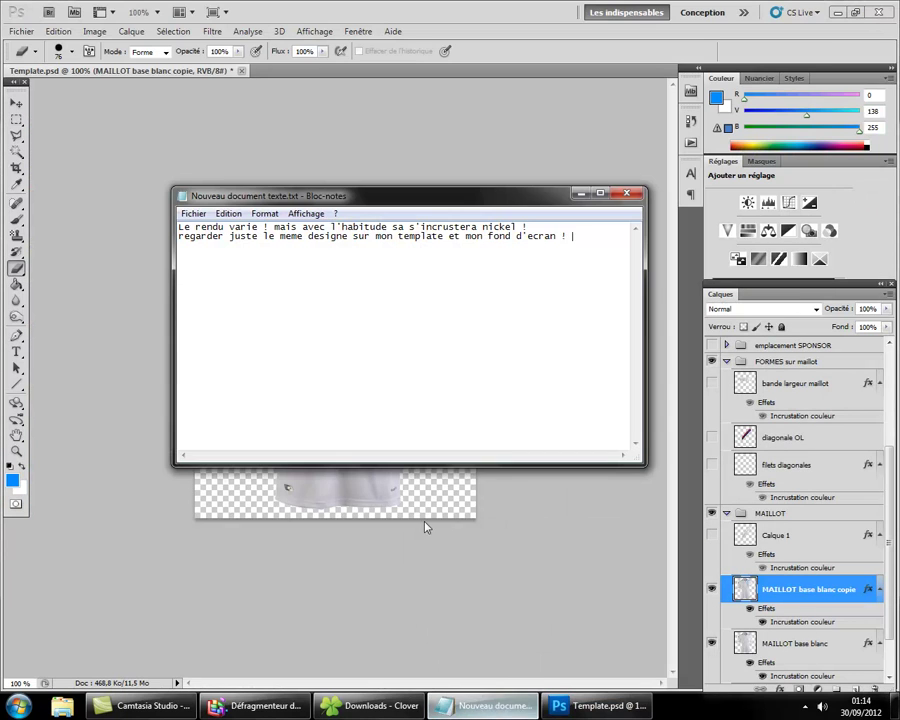
# Replace the note with "bref ! la il faut jouer avec les logos et les incruster !".
pyautogui.hotkey('ctrl', 'a')
pyautogui.write('sa pas')
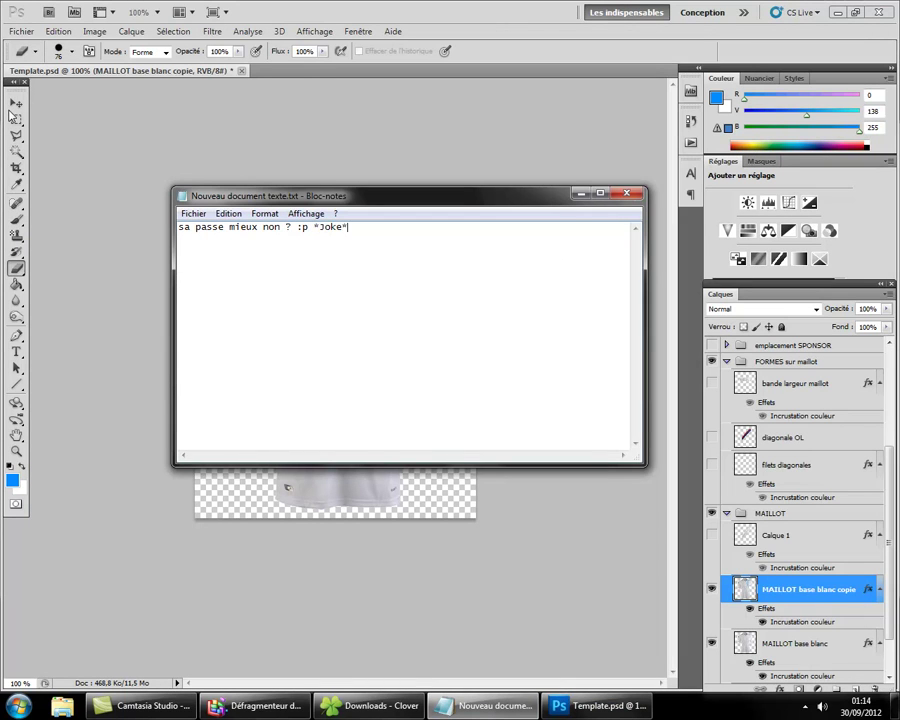
pyautogui.hotkey('ctrl', 'a')
pyautogui.press('BackSpace')
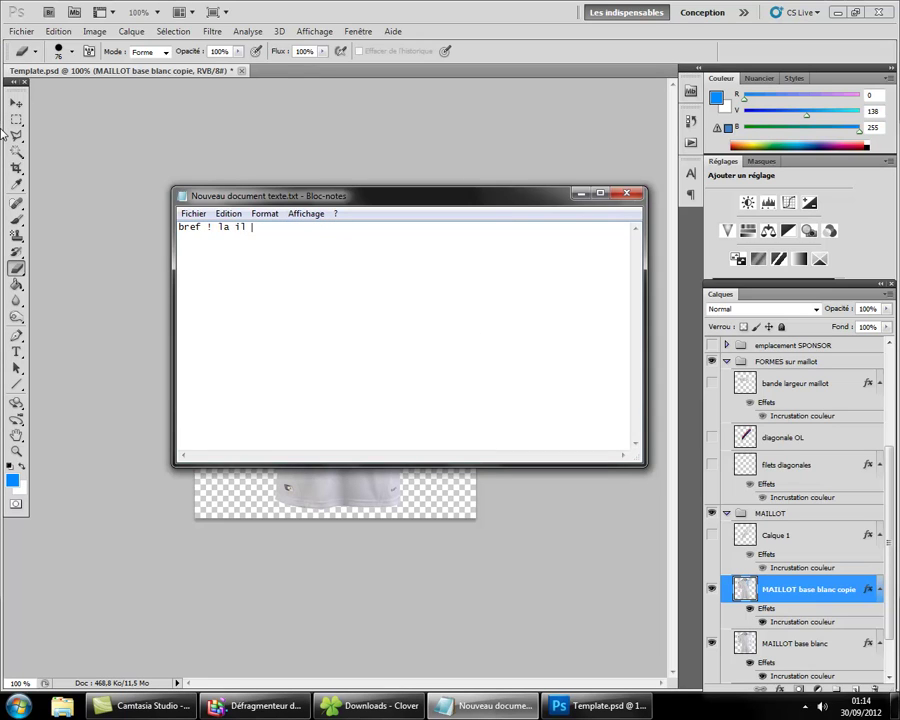
pyautogui.write('faut jouer avec les ')
pyautogui.write('logos et les incruster !')
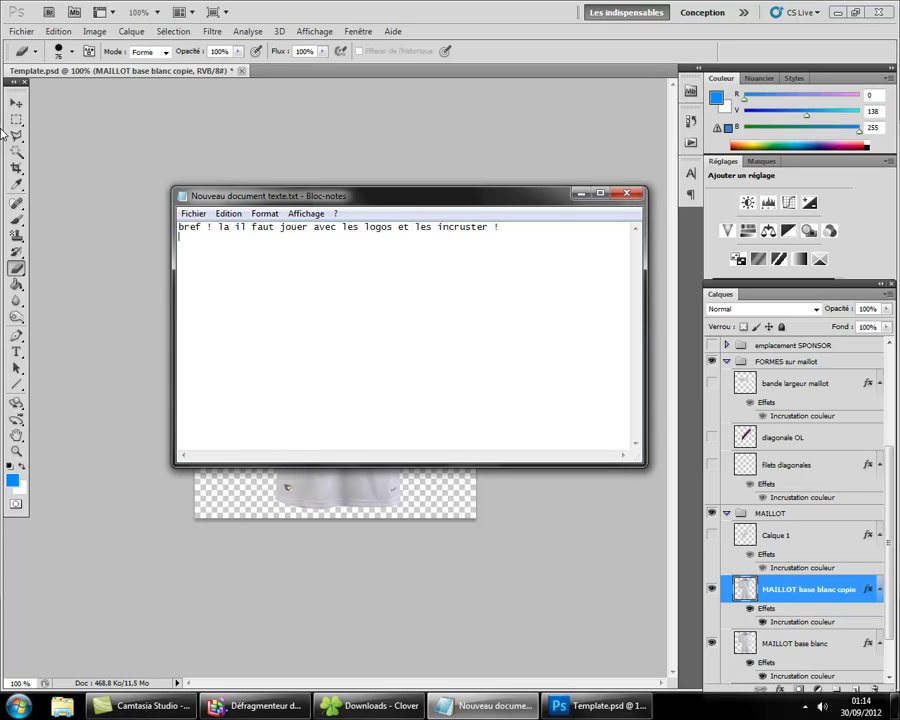
pyautogui.write('ais retoucher un peu le maillot !')
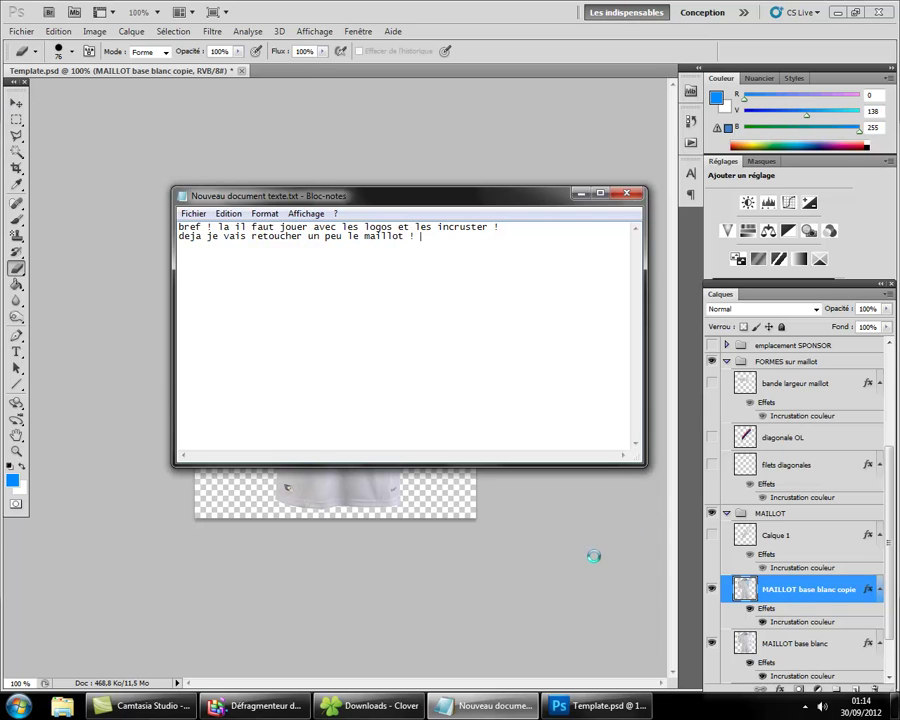
# Set the MAILLOT base blanc Color Overlay to bright blue #0084ff.
pyautogui.click(592, 582)
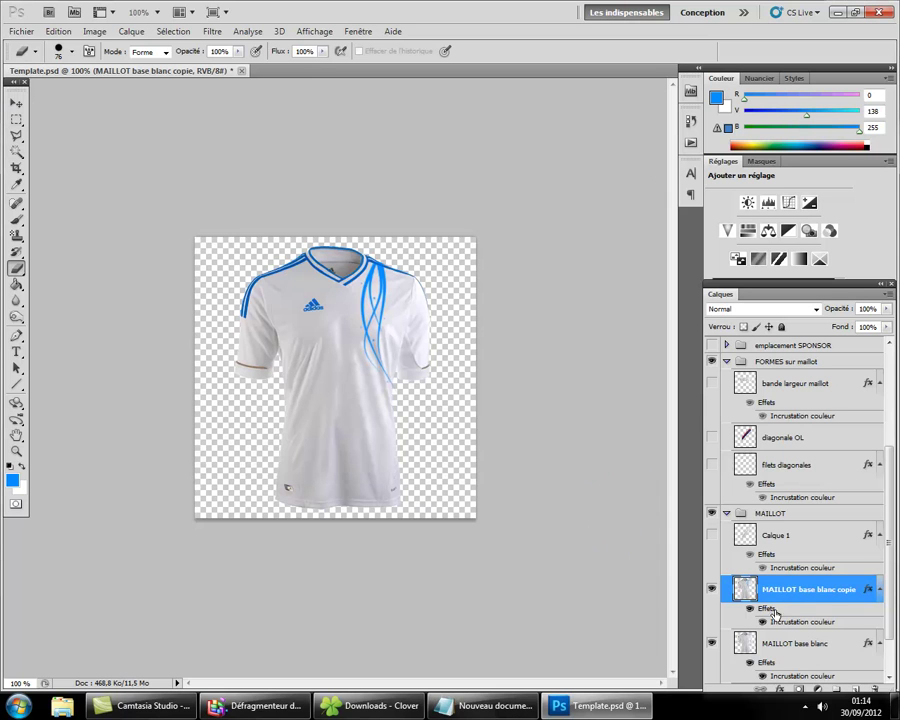
pyautogui.doubleClick(811, 654)
pyautogui.click(140, 604)
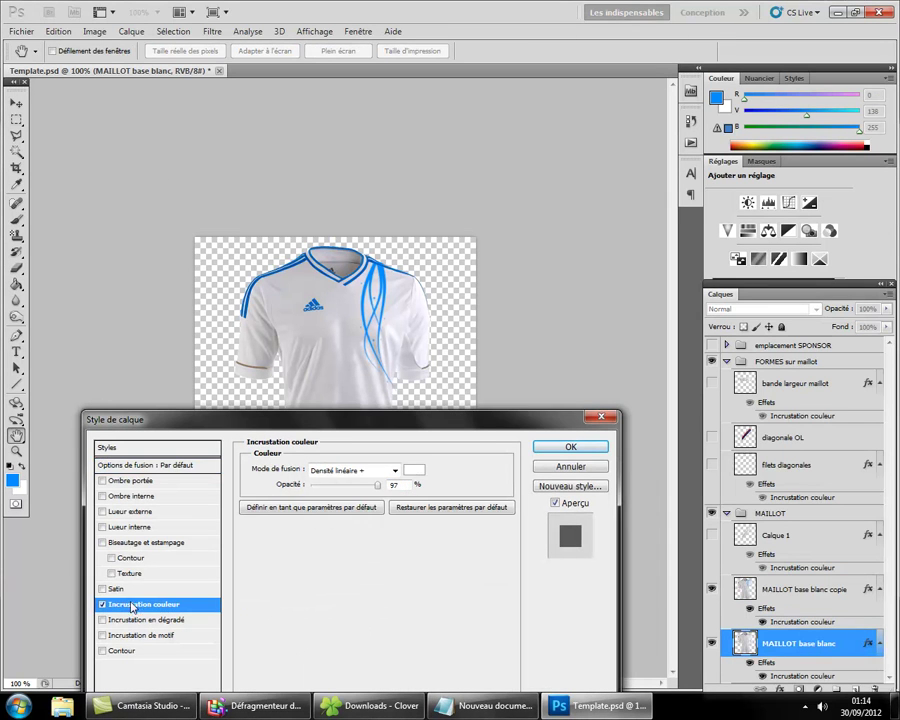
pyautogui.click(414, 469)
pyautogui.click(266, 525)
pyautogui.click(249, 455)
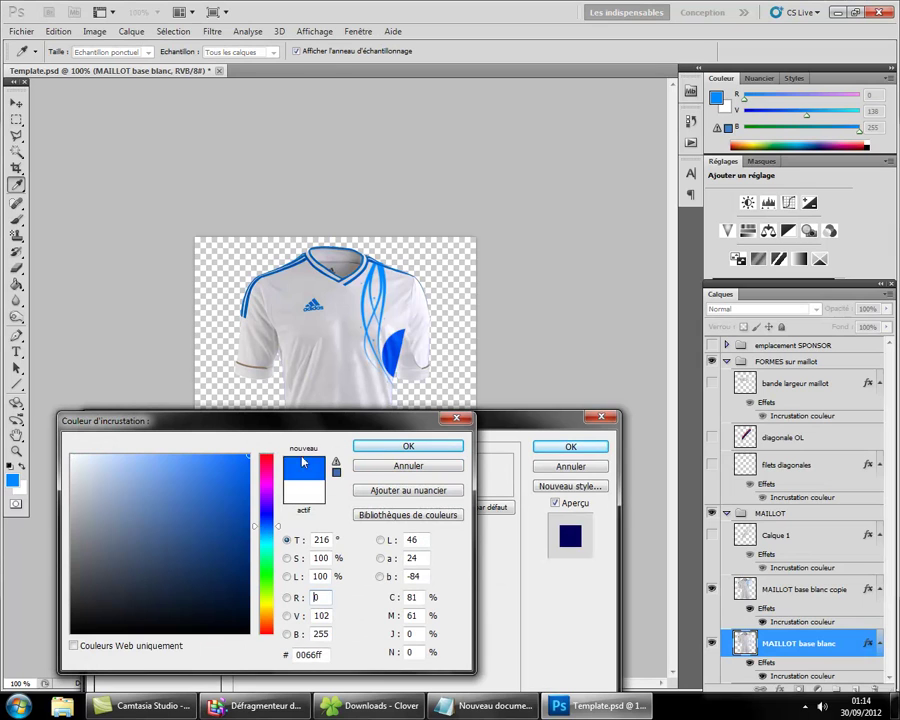
pyautogui.click(275, 530)
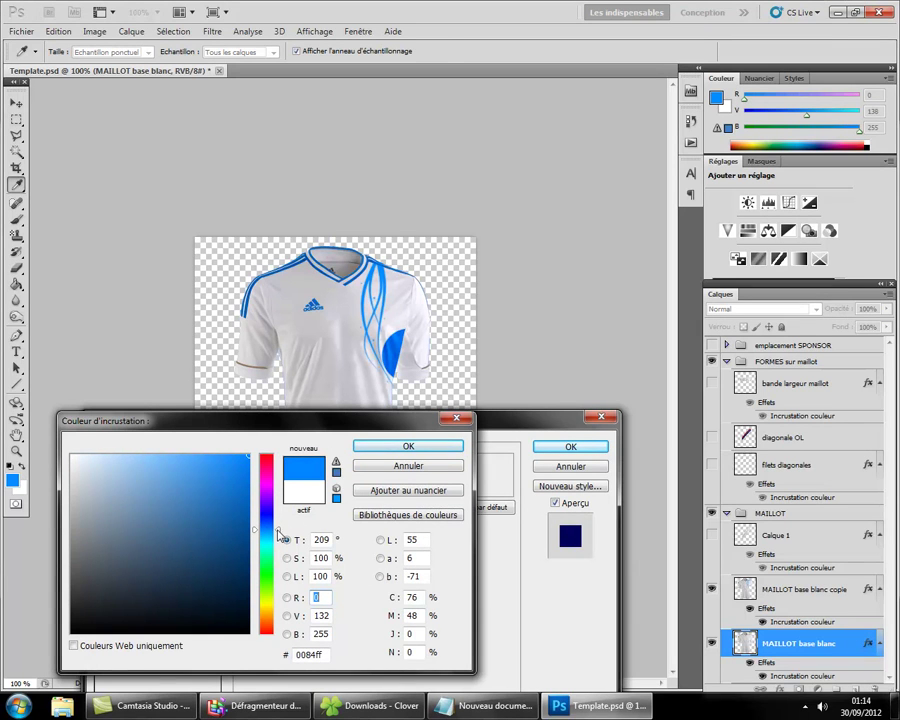
pyautogui.press('Return')
pyautogui.press('Return')
pyautogui.click(711, 589)
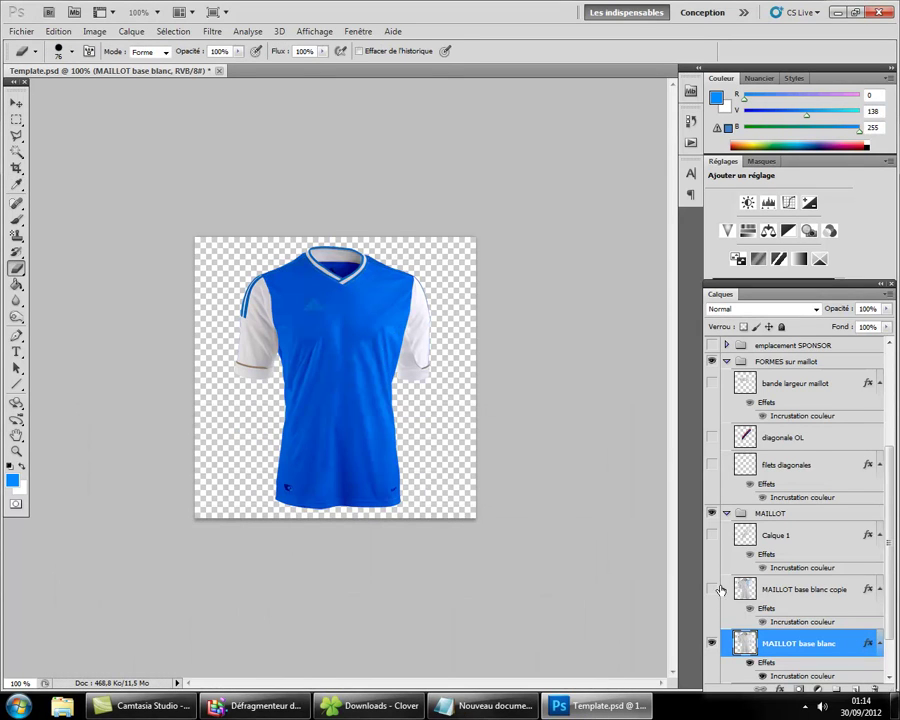
# Make the adidas logo and bandes adidas stripe overlays white.
pyautogui.scroll(5, 768, 427)
pyautogui.click(770, 366)
pyautogui.doubleClick(770, 366)
pyautogui.click(165, 614)
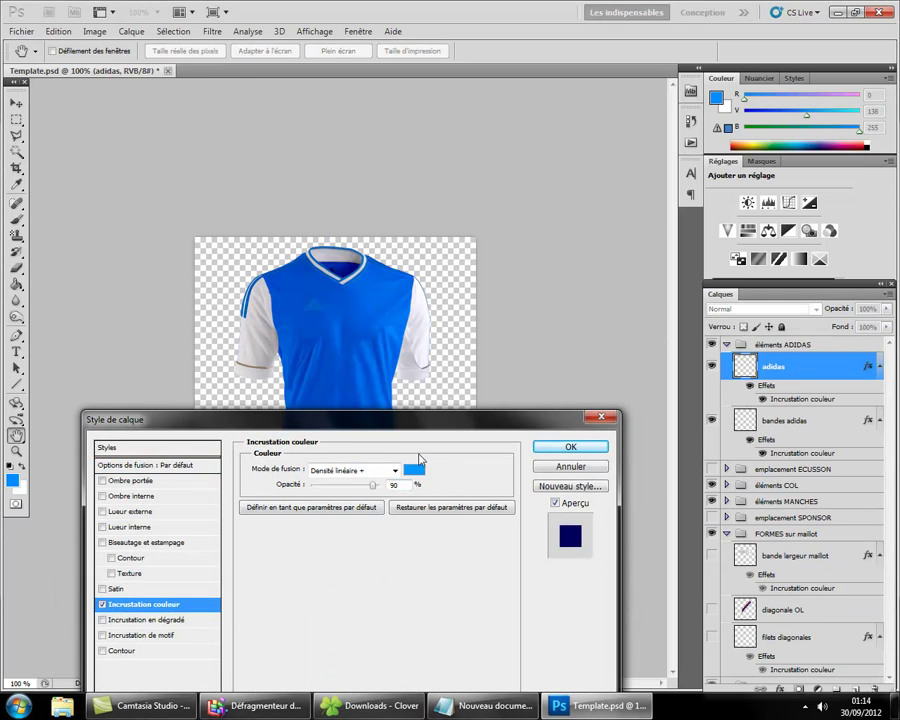
pyautogui.click(414, 407)
pyautogui.press('Return')
pyautogui.press('Return')
pyautogui.click(826, 420)
pyautogui.doubleClick(826, 420)
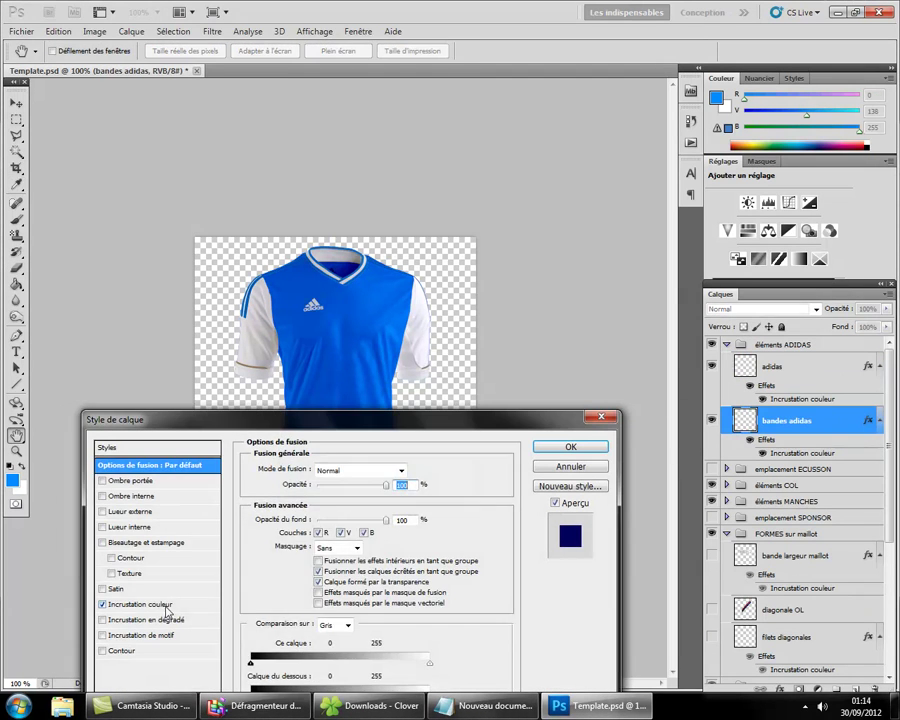
pyautogui.click(150, 604)
pyautogui.click(415, 474)
pyautogui.press('Return')
pyautogui.press('Return')
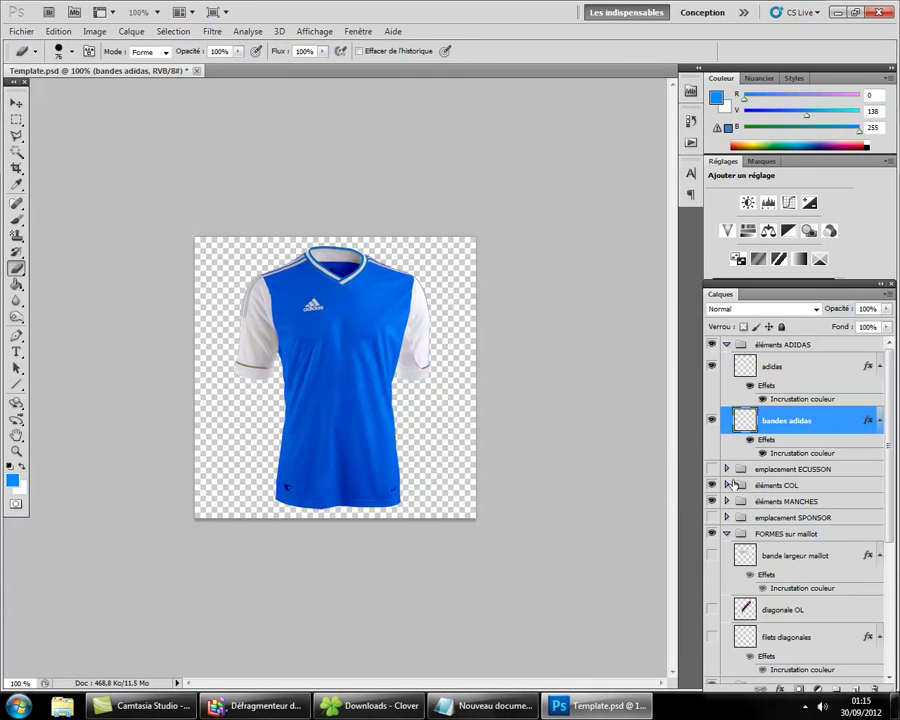
# Set the filet col supérieur upper collar trim overlay to white.
pyautogui.click(712, 500)
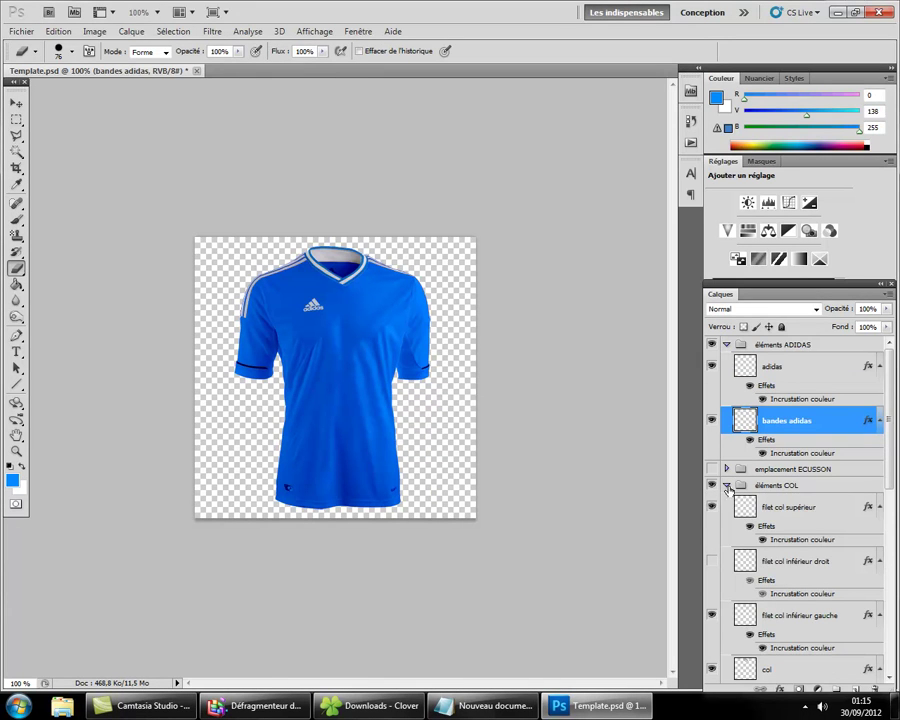
pyautogui.doubleClick(740, 507)
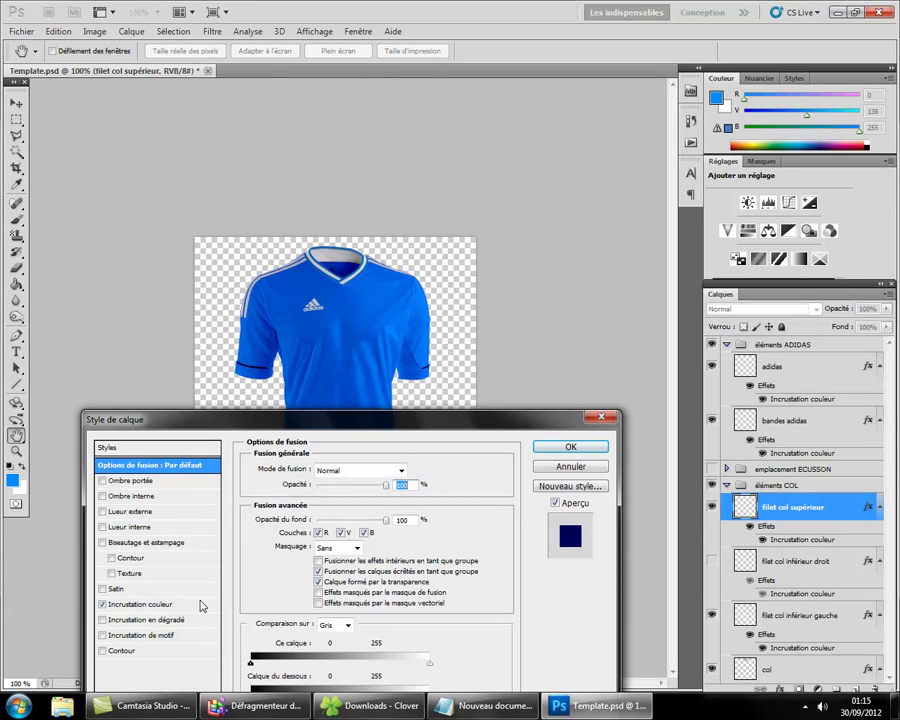
pyautogui.click(200, 607)
pyautogui.click(412, 466)
pyautogui.moveTo(198, 525); pyautogui.dragTo(84, 344)
pyautogui.press('Return')
pyautogui.press('Return')
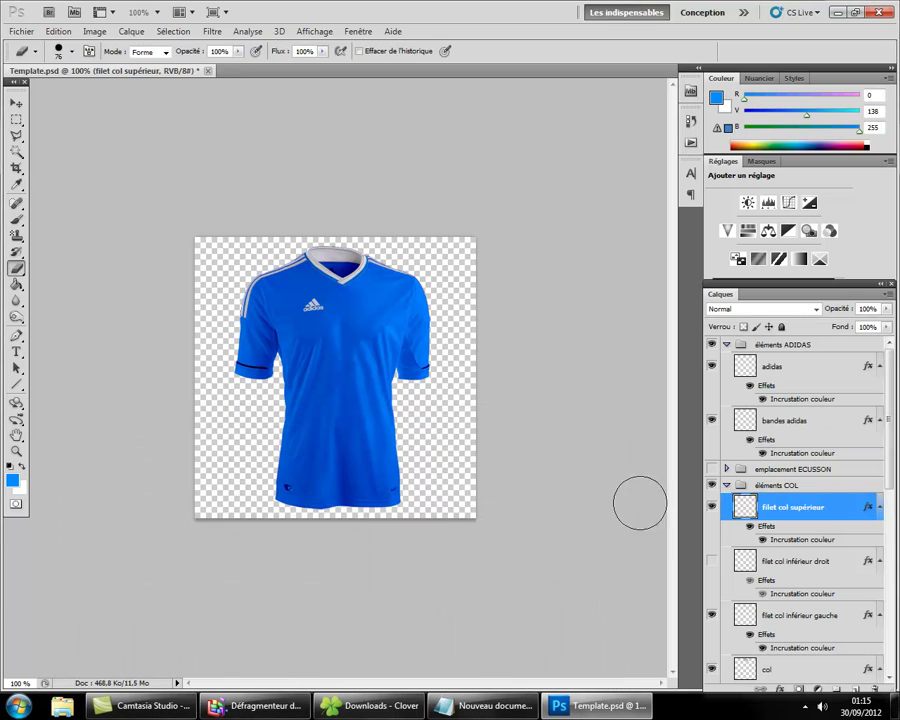
# Confirm the lower left collar trim colour and make the col collar overlay fully saturated blue.
pyautogui.doubleClick(745, 615)
pyautogui.click(145, 604)
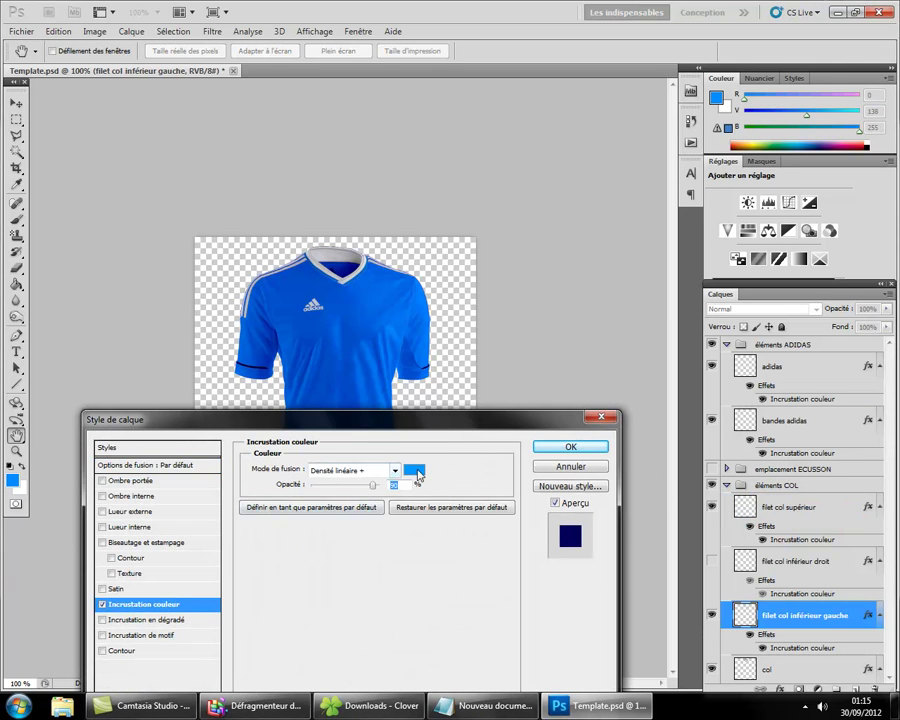
pyautogui.click(413, 470)
pyautogui.press('Return')
pyautogui.press('Return')
pyautogui.scroll(-1, 790, 550)
pyautogui.doubleClick(727, 638)
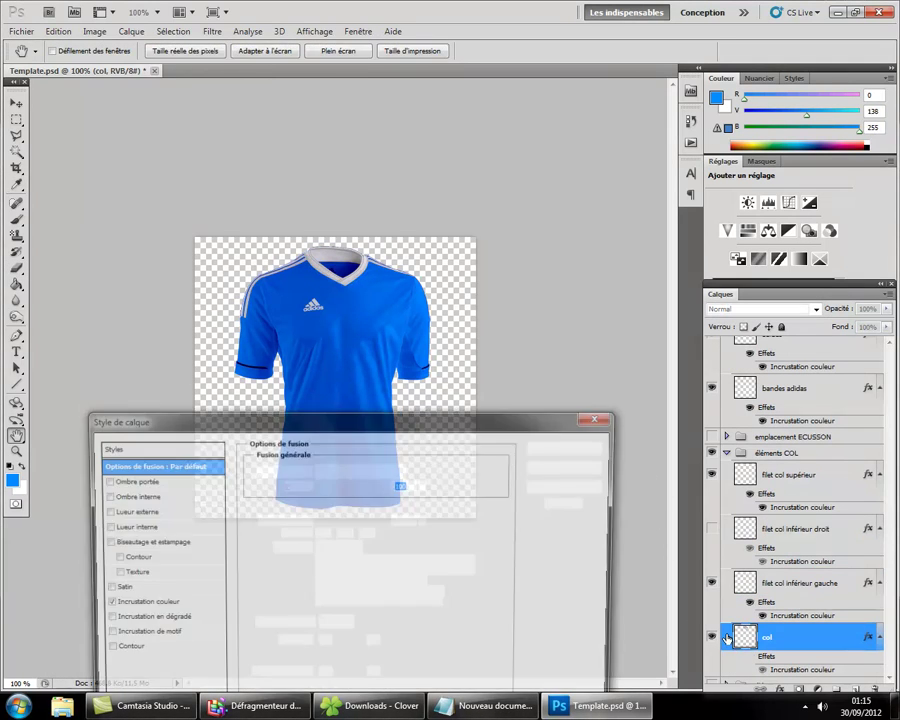
pyautogui.click(150, 627)
pyautogui.click(356, 474)
pyautogui.click(266, 530)
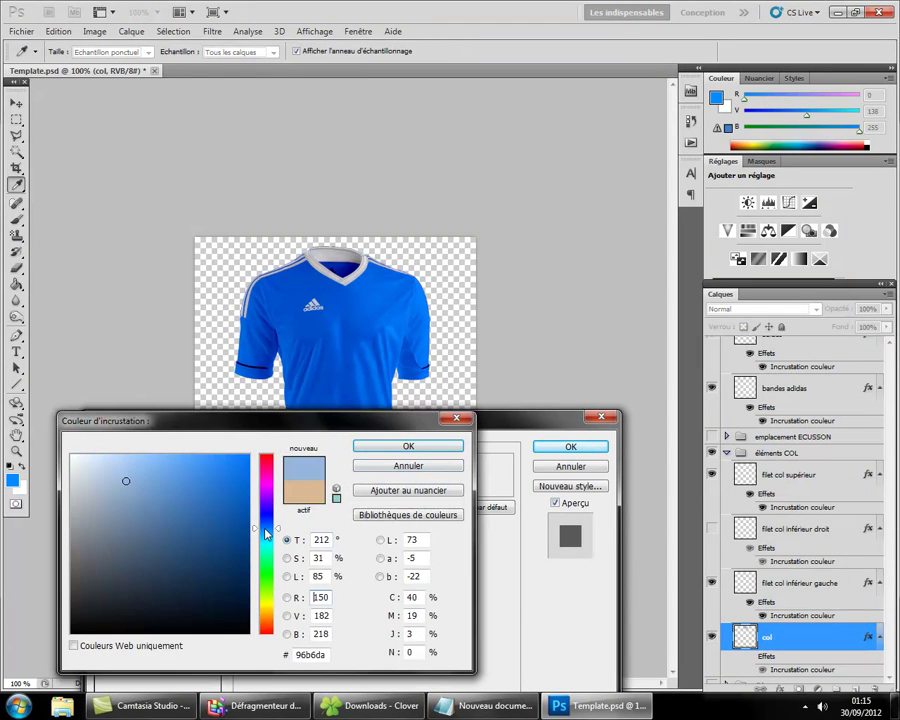
pyautogui.click(248, 456)
pyautogui.press('Return')
pyautogui.press('Return')
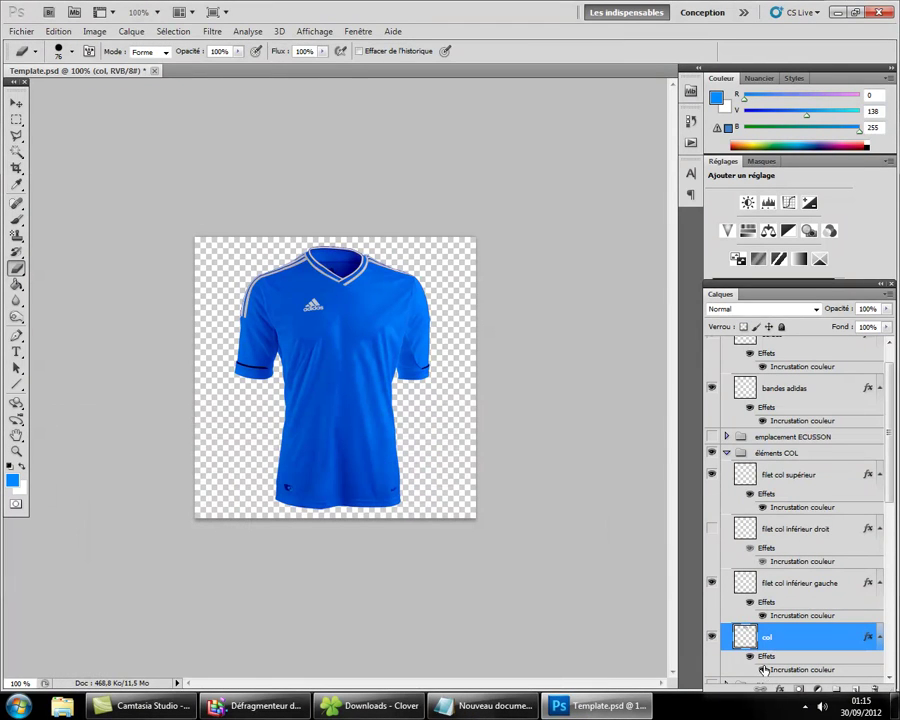
# Confirm the filets manches sleeve trim colour and hide the white manches layer so sleeves show blue.
pyautogui.scroll(-4, 712, 544)
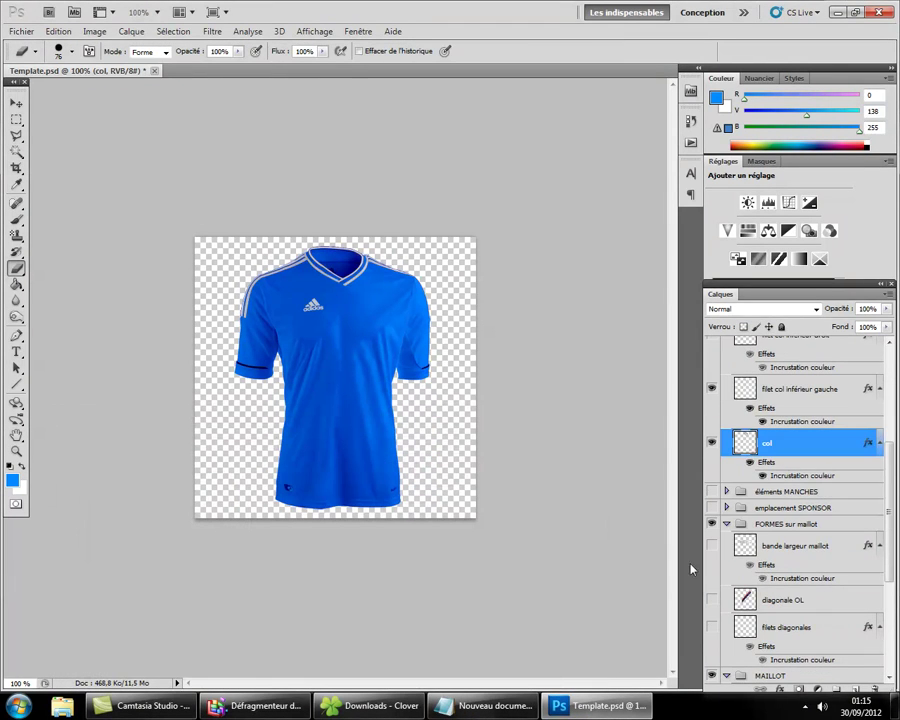
pyautogui.click(725, 524)
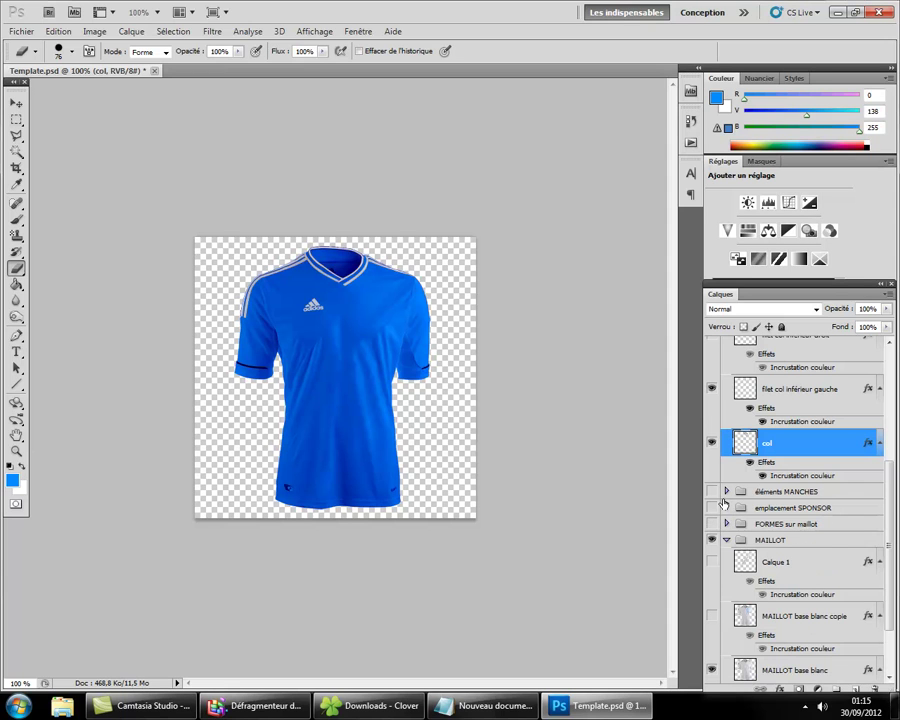
pyautogui.click(726, 491)
pyautogui.click(728, 520)
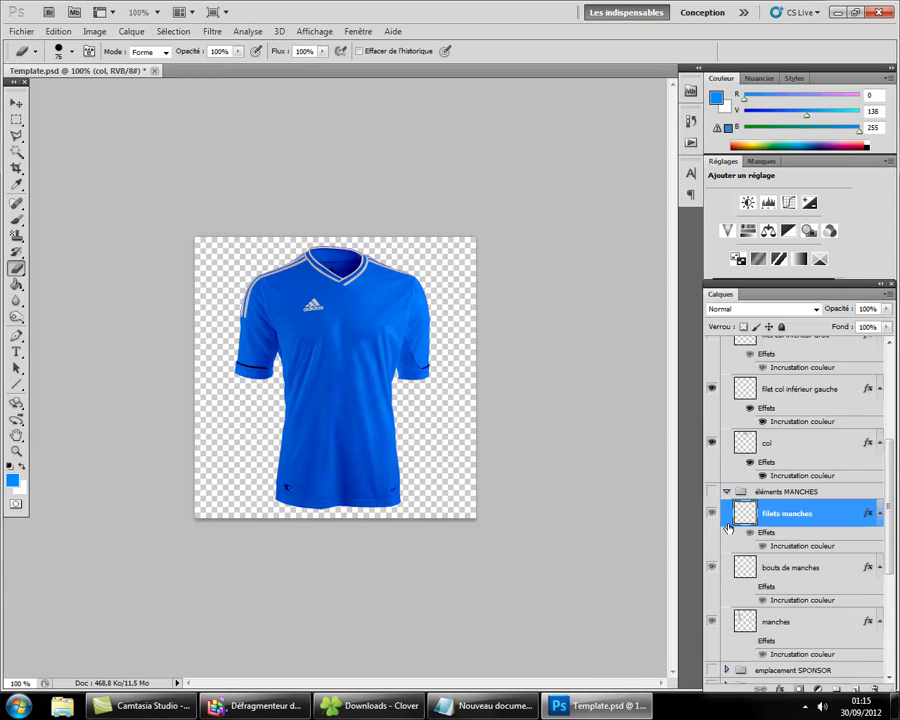
pyautogui.doubleClick(728, 528)
pyautogui.click(150, 627)
pyautogui.click(396, 521)
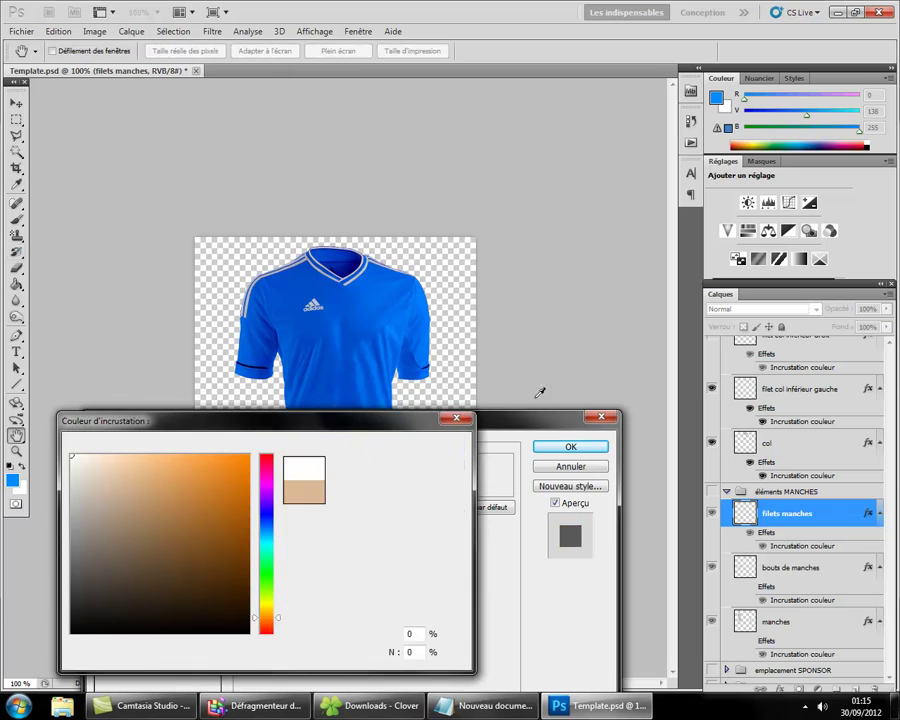
pyautogui.press('Return')
pyautogui.press('Return')
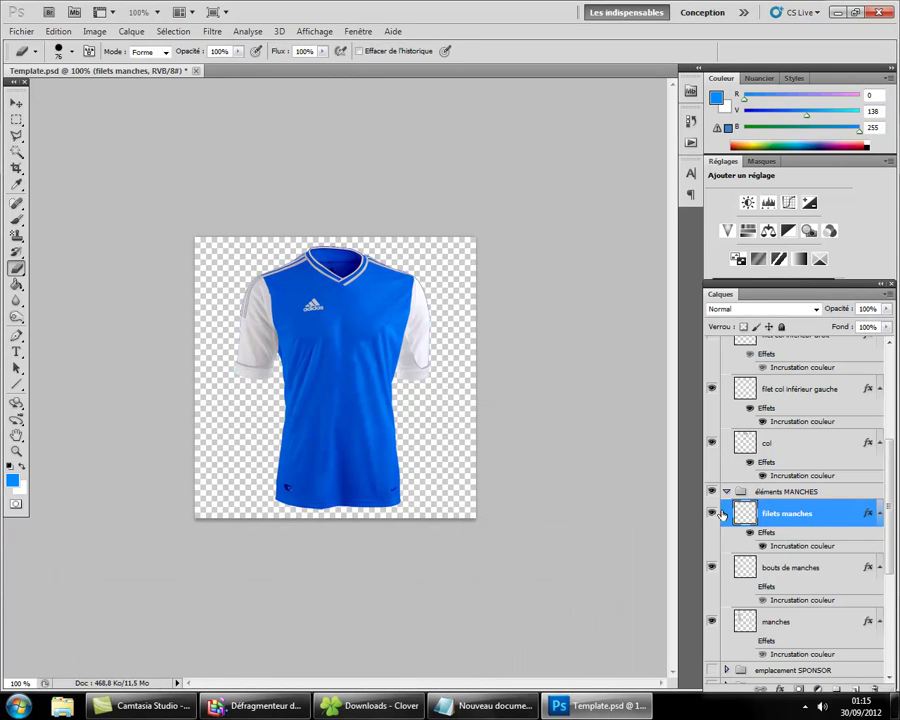
pyautogui.click(711, 621)
# Lower the MAILLOT base blanc overlay hue to 198 for a lighter blue jersey.
pyautogui.scroll(-3, 711, 560)
pyautogui.scroll(-3, 800, 560)
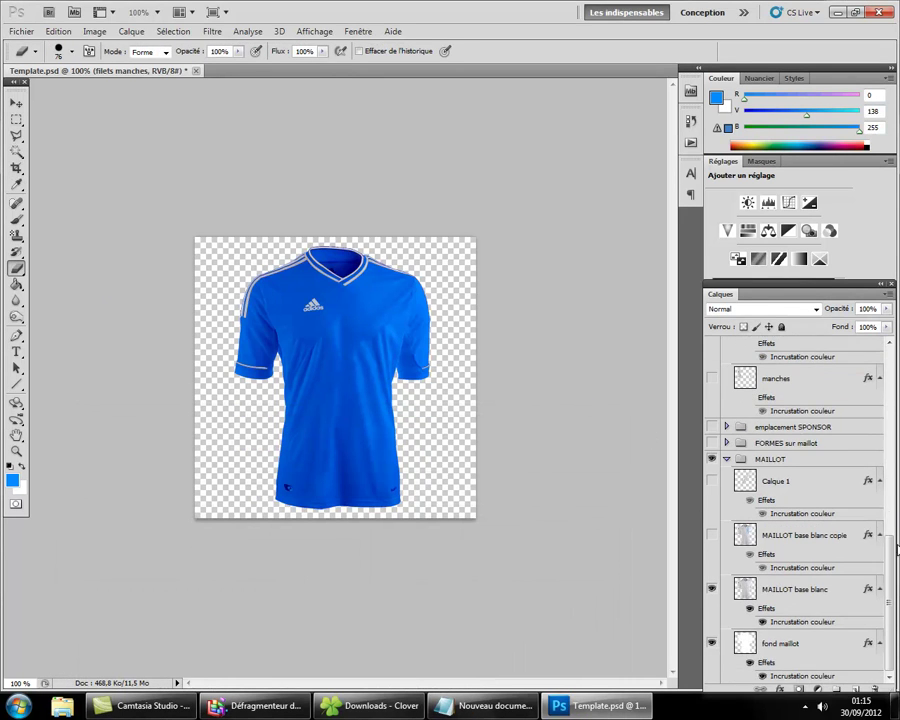
pyautogui.doubleClick(792, 594)
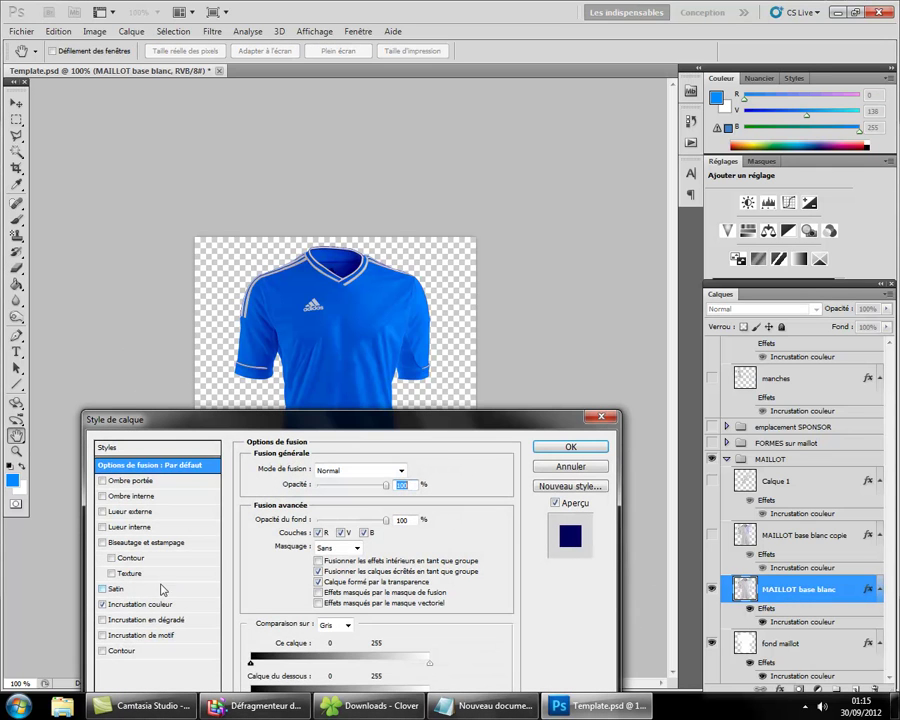
pyautogui.click(172, 605)
pyautogui.click(415, 466)
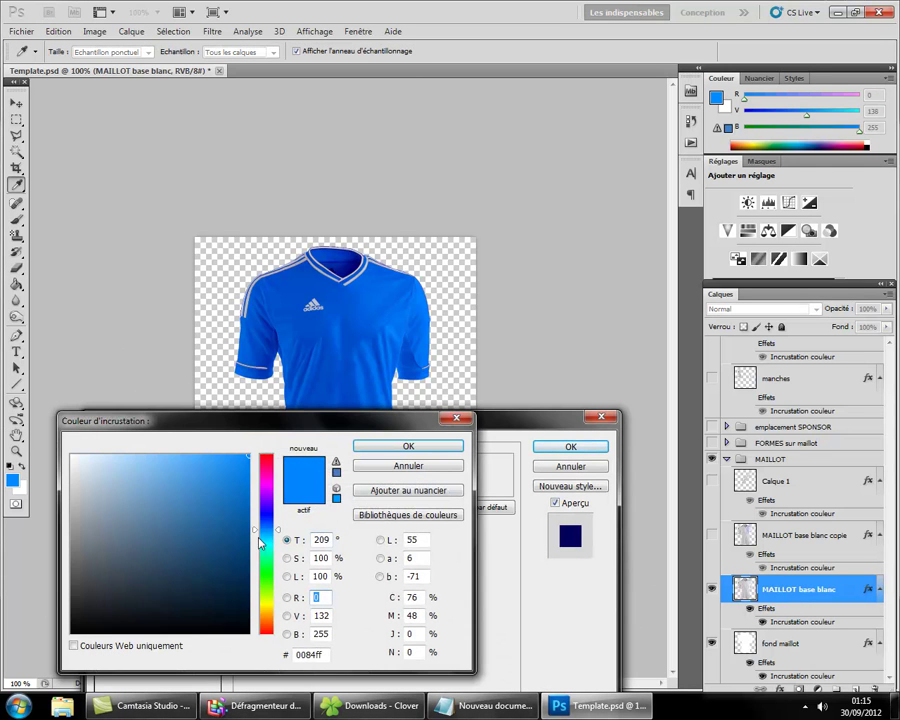
pyautogui.moveTo(259, 543); pyautogui.dragTo(262, 535)
pyautogui.press('Return')
pyautogui.press('Return')
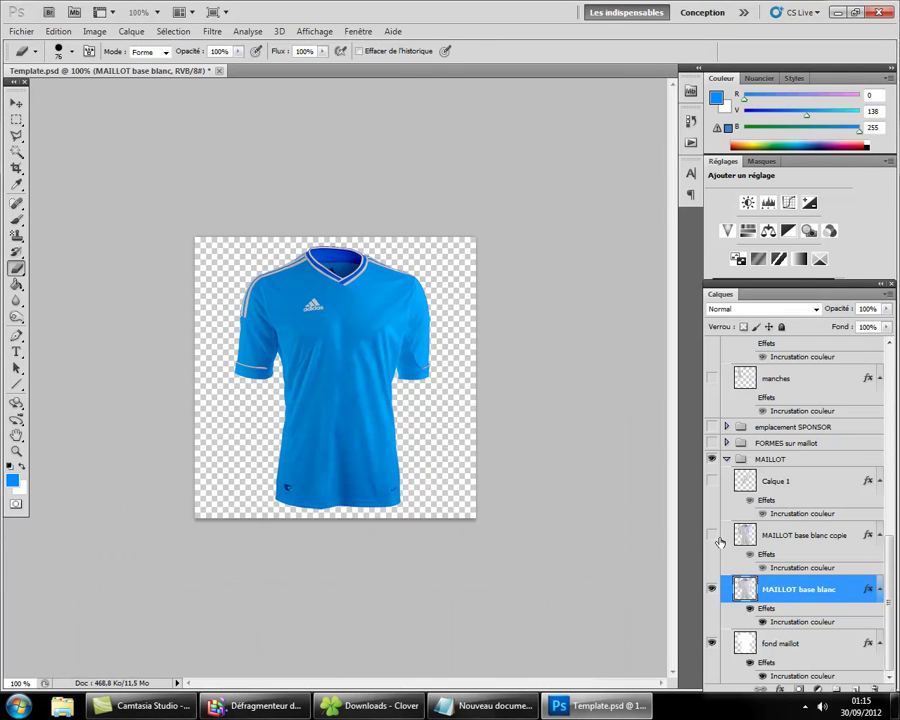
pyautogui.click(490, 706)
pyautogui.hotkey('ctrl', 'a')
# Rewrite the note to 'bref je finalise grosso merdo le maillot !', then minimise Notepad.
pyautogui.write('b')
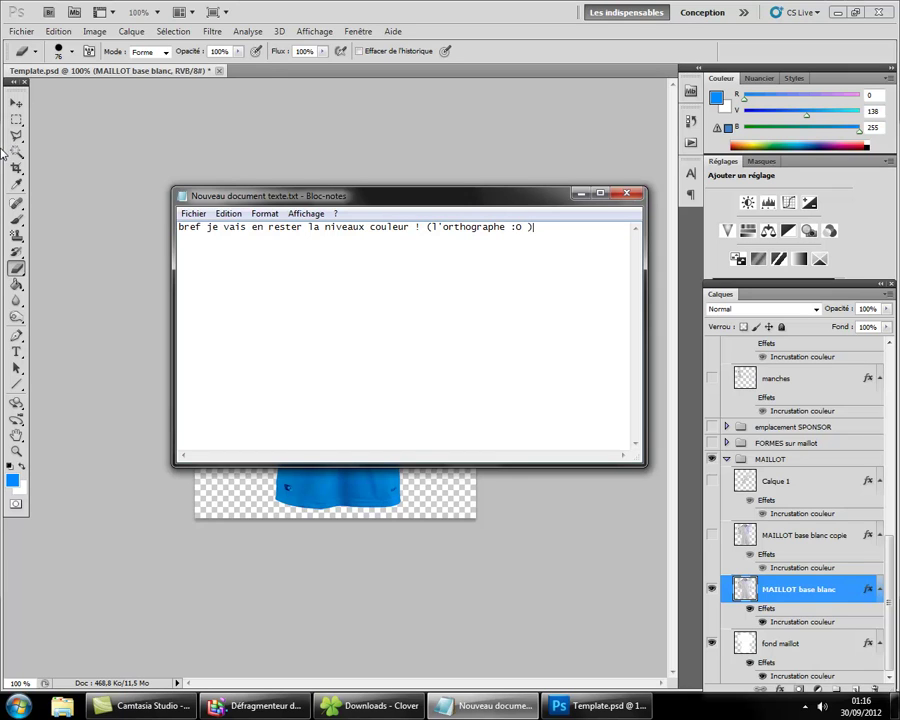
pyautogui.write('le str')
pyautogui.write('ess ! :D')
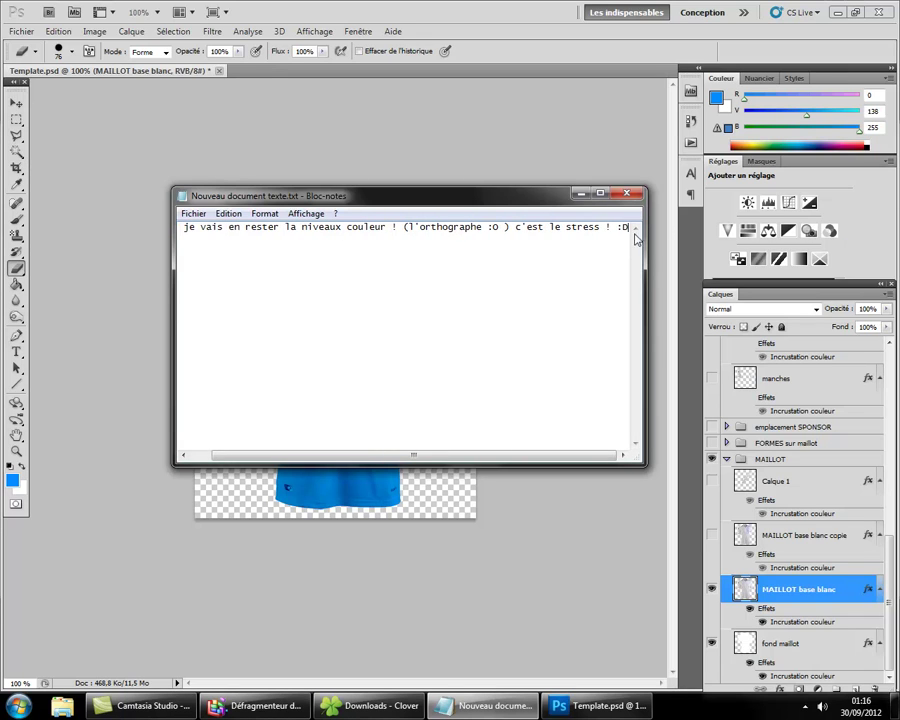
pyautogui.moveTo(630, 227); pyautogui.dragTo(180, 228)
pyautogui.press('BackSpace')
pyautogui.write('bref je finalise grosso merdo le maillot !')
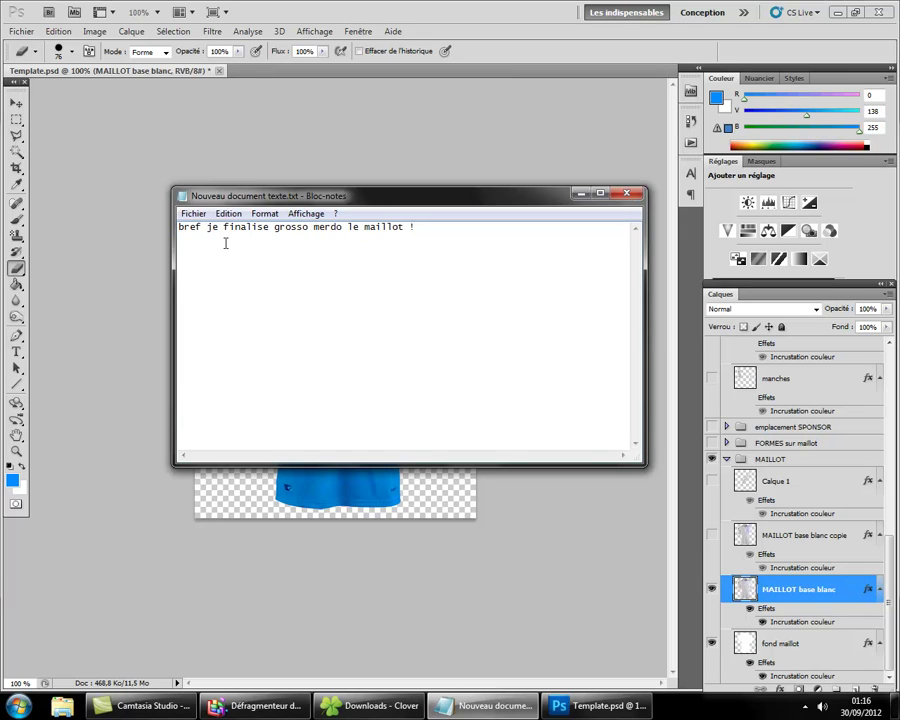
pyautogui.click(145, 510)
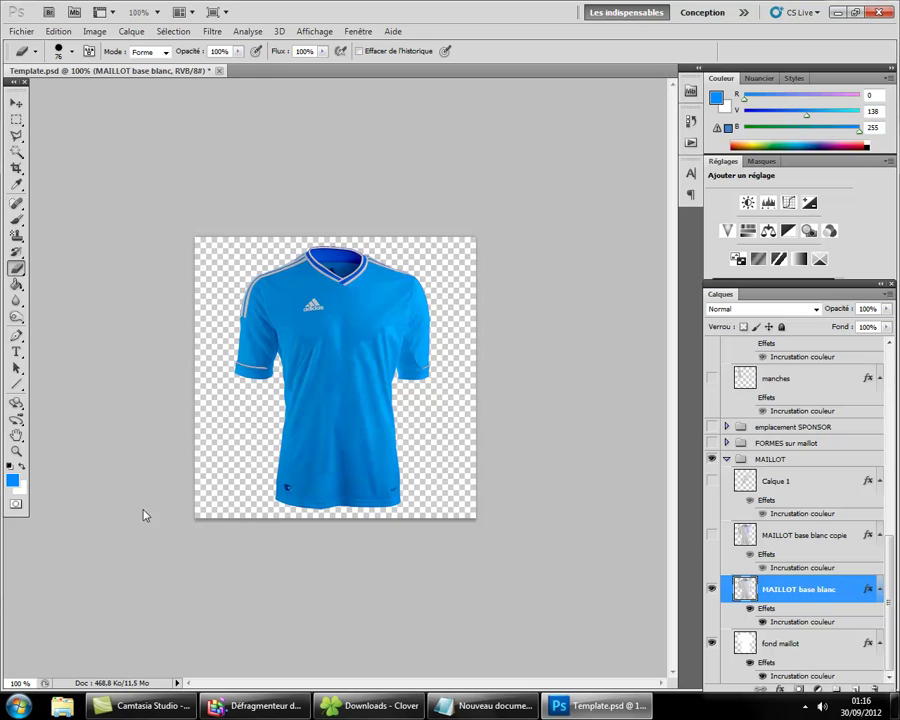
# Try a blue swirl brush stamp on the jersey's right chest, then undo it.
pyautogui.click(16, 219)
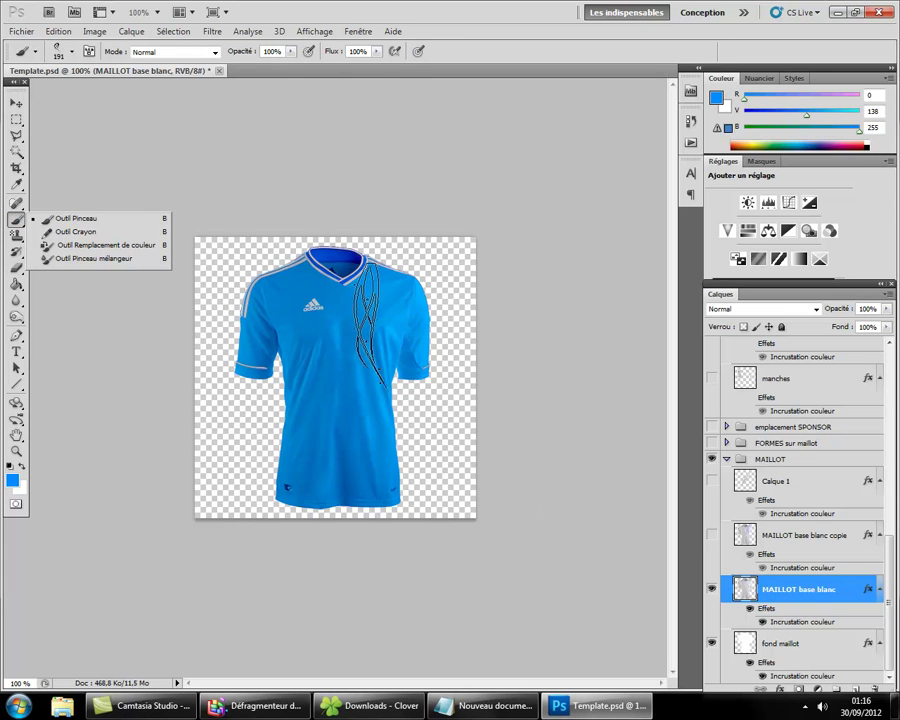
pyautogui.click(370, 312)
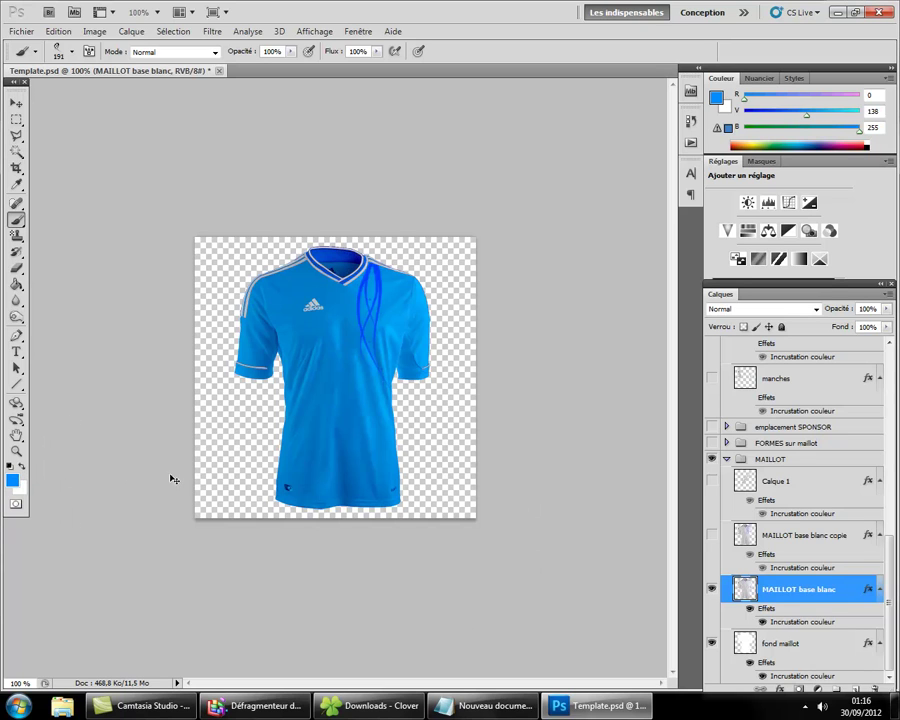
pyautogui.hotkey('ctrl', 'z')
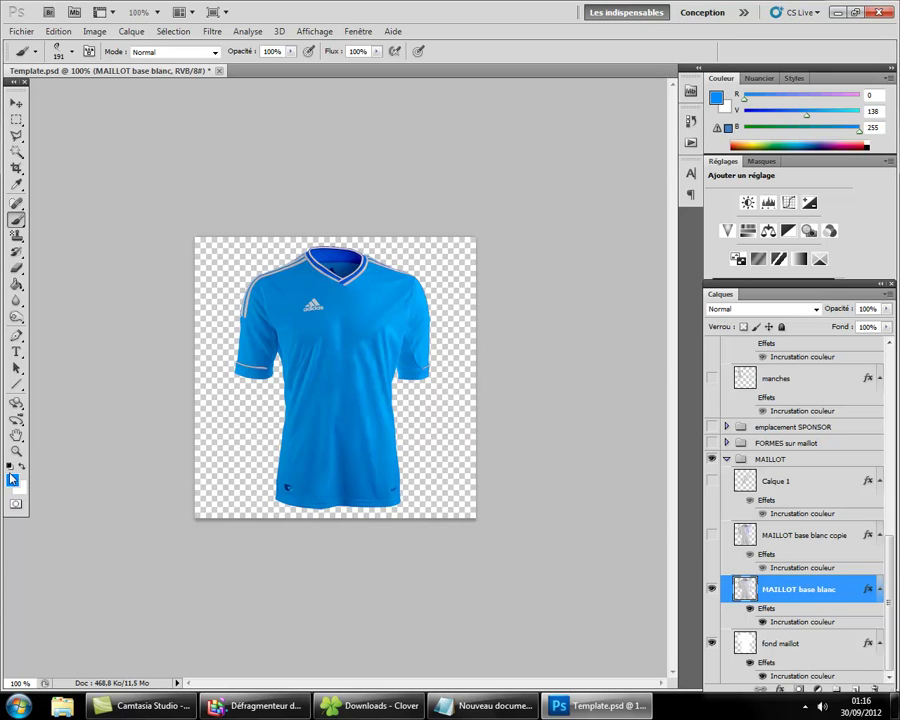
# Set the foreground colour to light blue #00aeff and stamp the swirl on the right chest.
pyautogui.click(12, 480)
pyautogui.click(277, 538)
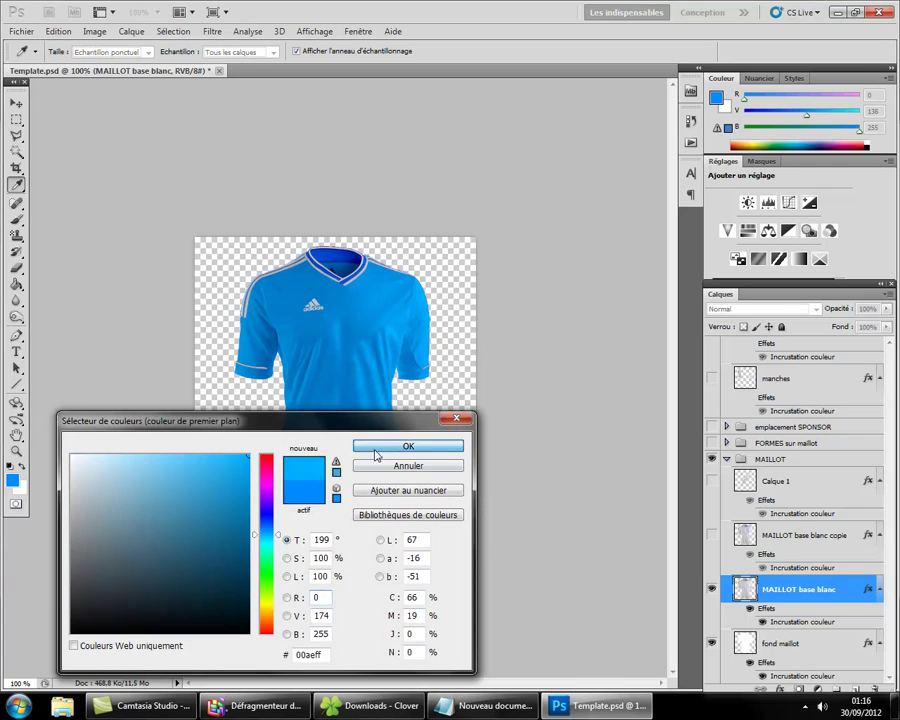
pyautogui.click(408, 446)
pyautogui.click(372, 318)
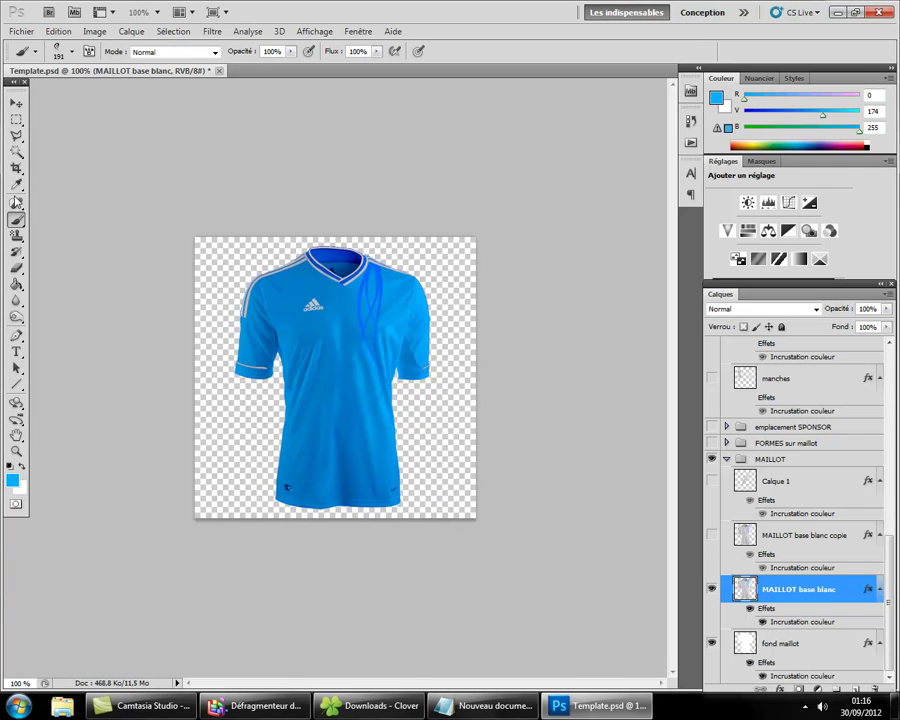
pyautogui.click(18, 270)
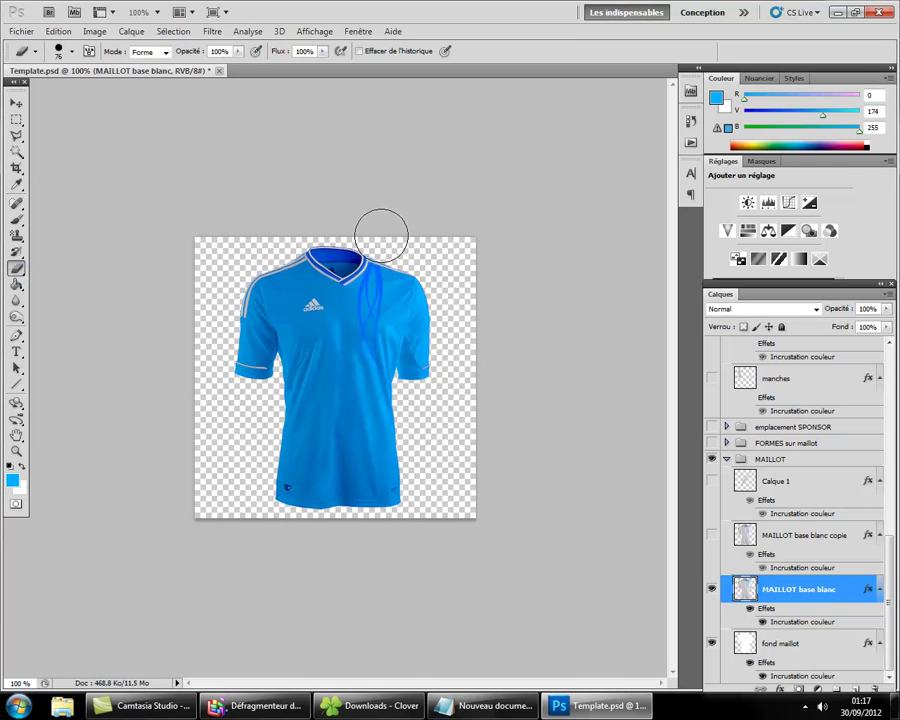
pyautogui.click(487, 705)
# Rewrite the note to 'VOILA !!! now ont importe le logo ! (pour moi ce sera l'OM)'.
pyautogui.hotkey('ctrl', 'a')
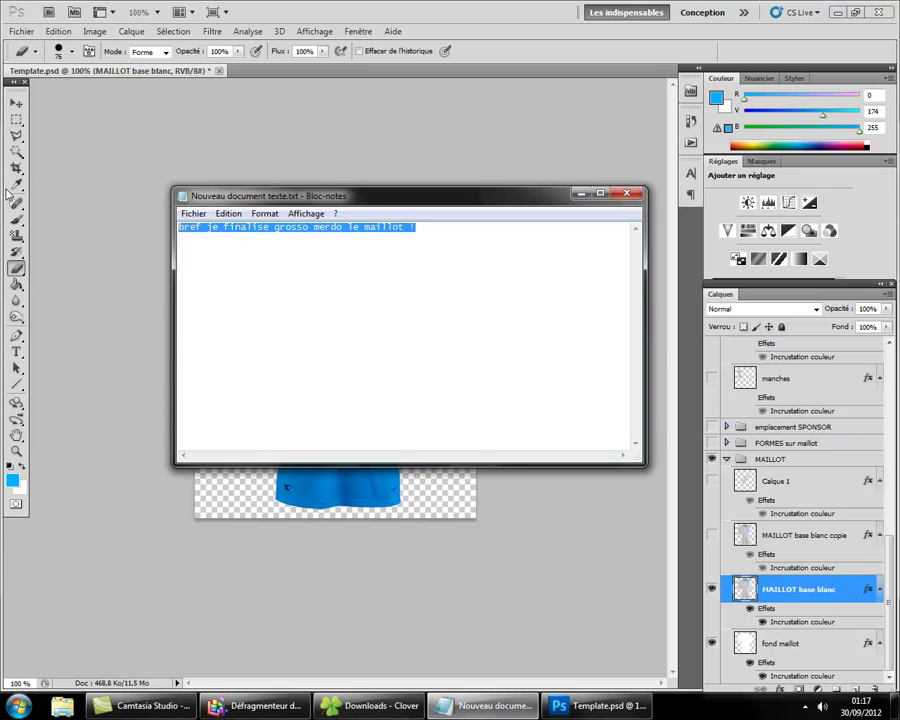
pyautogui.write('VOILA !!! now ont importe le l')
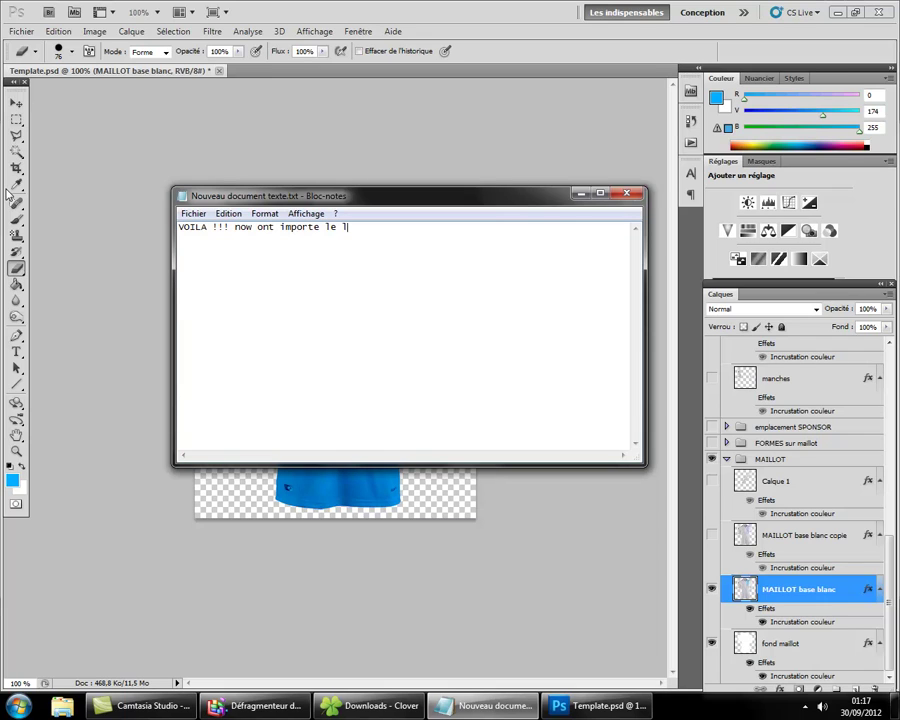
pyautogui.write("ogo ! (pour moi ce sera l'OM")
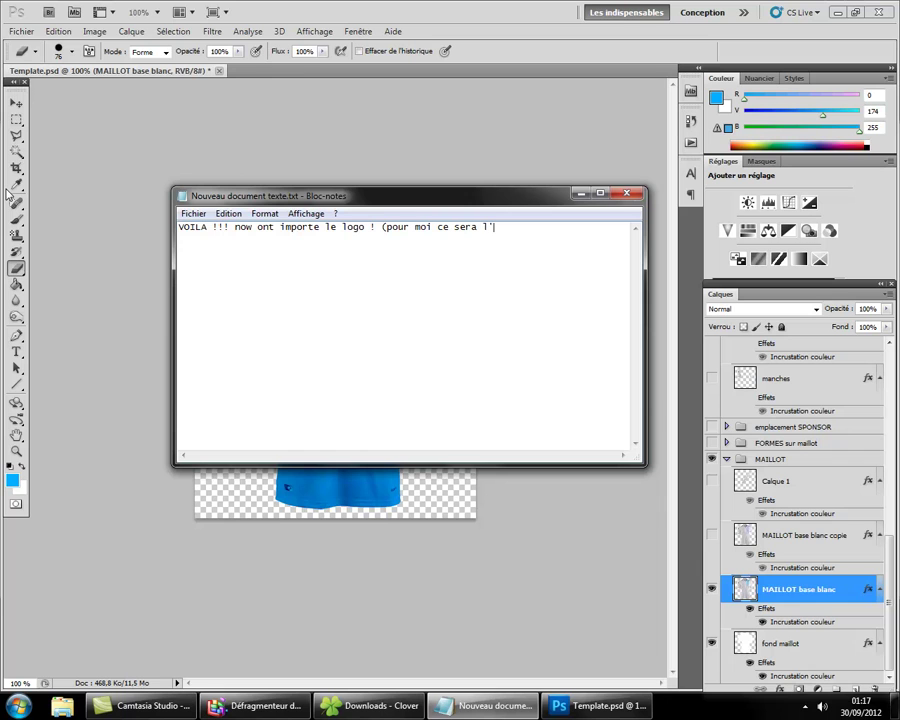
pyautogui.click(85, 191)
pyautogui.click(21, 31)
# Start Fichier > Importer, add a note line recommending PNG, and select 5353_render_logo_om.png.
pyautogui.click(107, 307)
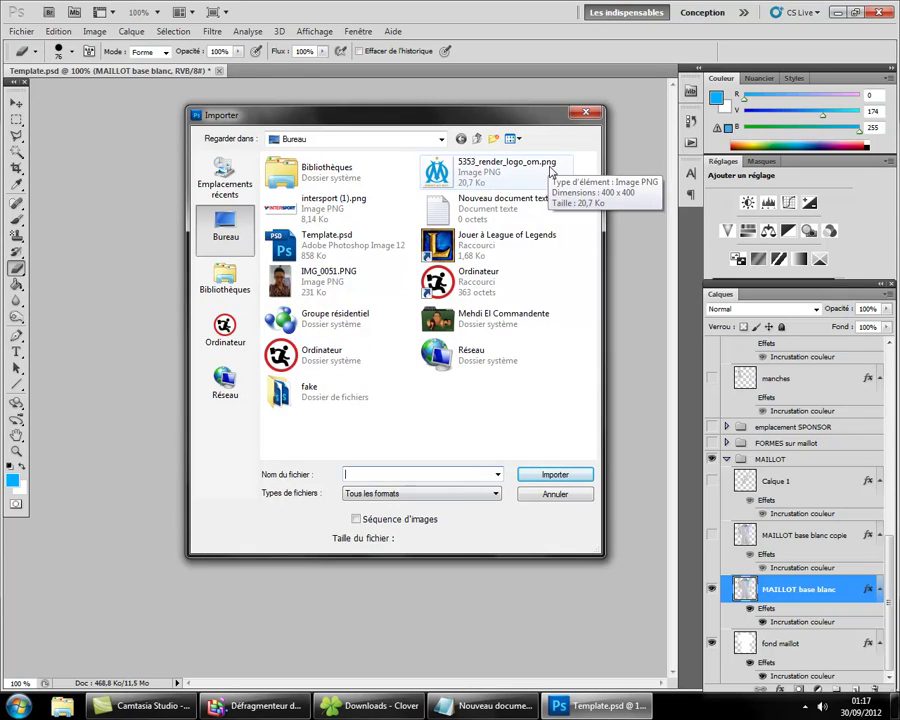
pyautogui.hotkey('alt', 'Tab')
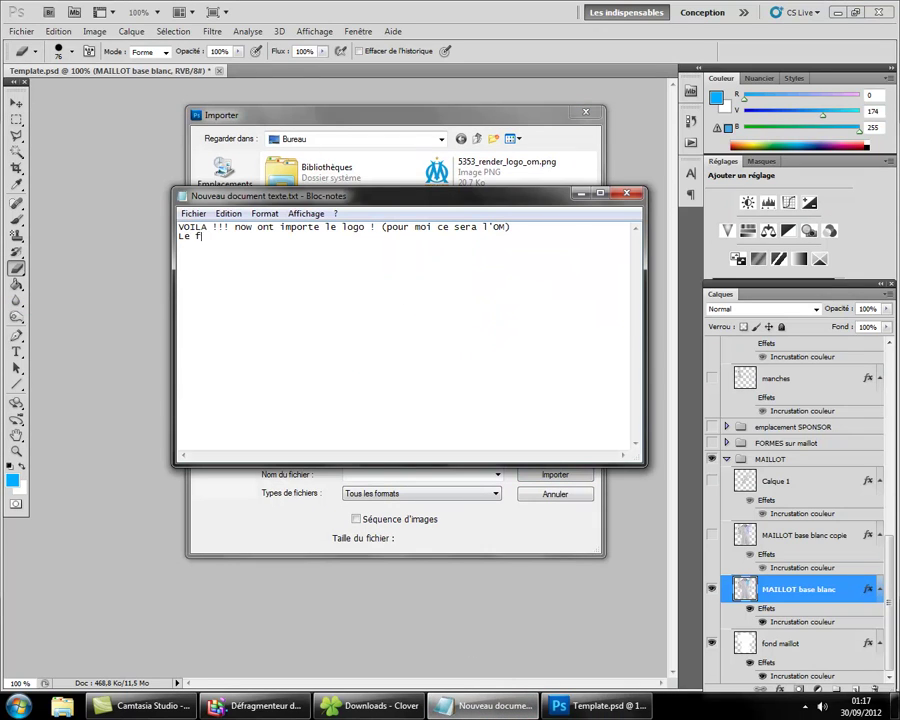
pyautogui.write('ormat du logo je vous conseille le PNG ! c')
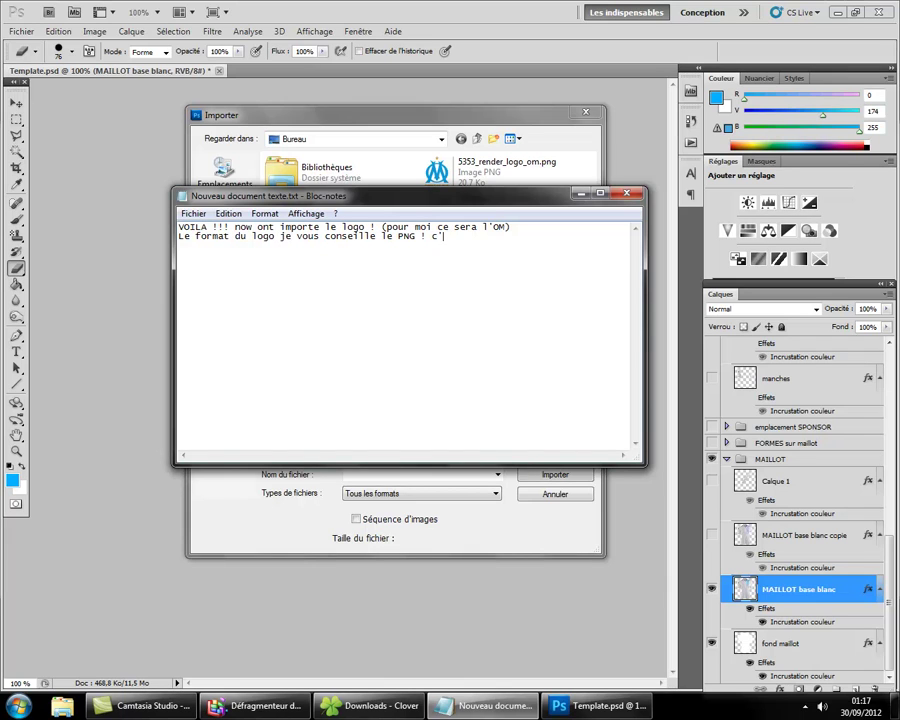
pyautogui.write('p !')
pyautogui.click(498, 174)
# Import 5353_render_logo_om.png and scale it to about 8% on the right chest.
pyautogui.doubleClick(498, 172)
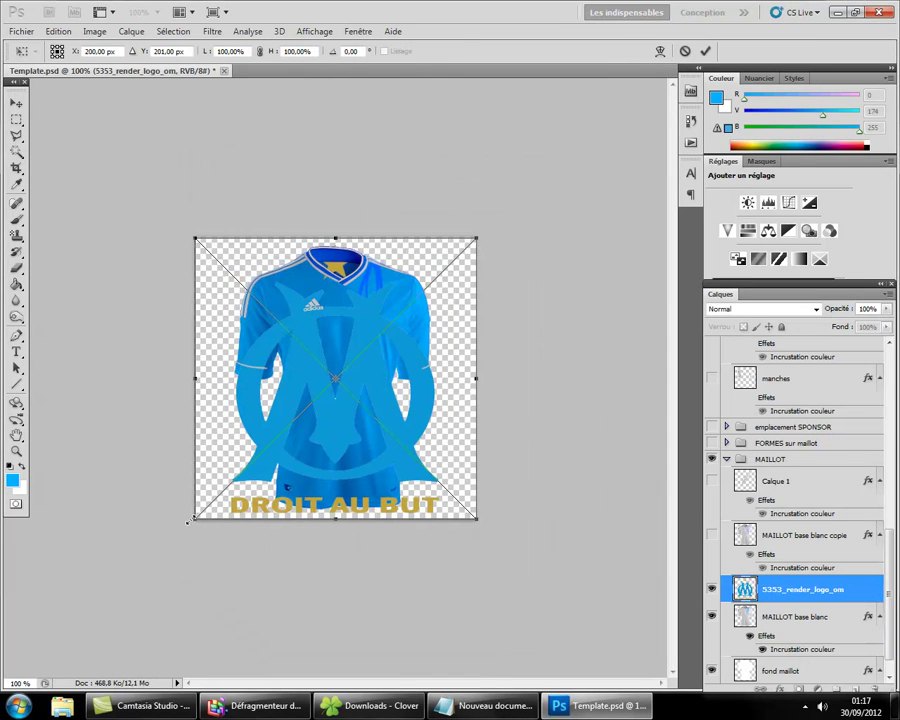
pyautogui.moveTo(188, 521)
pyautogui.mouseDown()
pyautogui.moveTo(464, 242)
pyautogui.moveTo(419, 254)
pyautogui.moveTo(372, 307)
pyautogui.mouseUp()
pyautogui.press('Return')
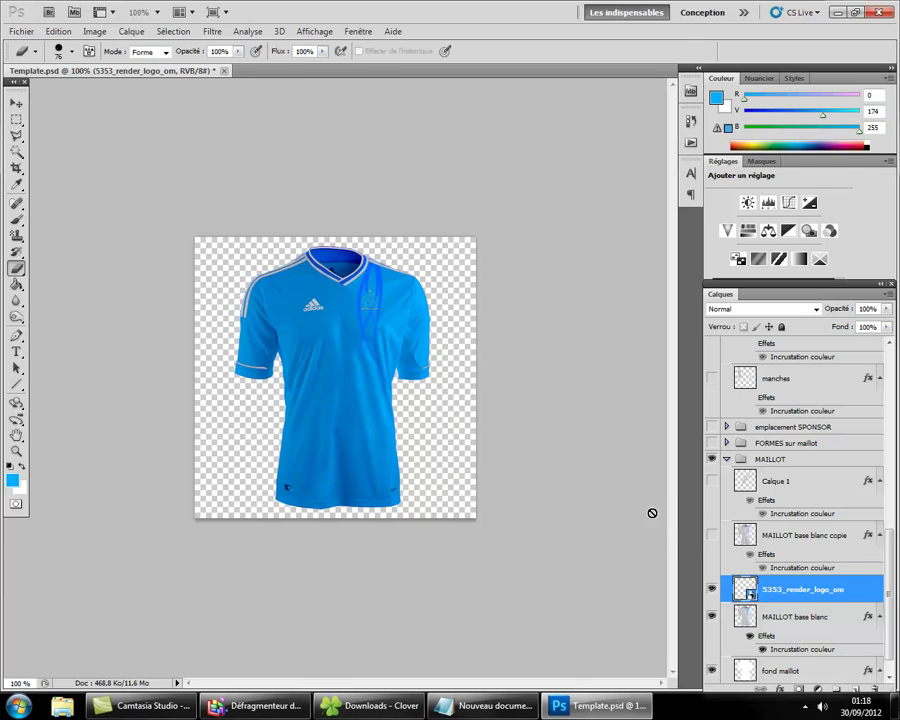
# Give the OM logo layer a white Colour Overlay and apply a manual transform.
pyautogui.doubleClick(802, 586)
pyautogui.click(140, 604)
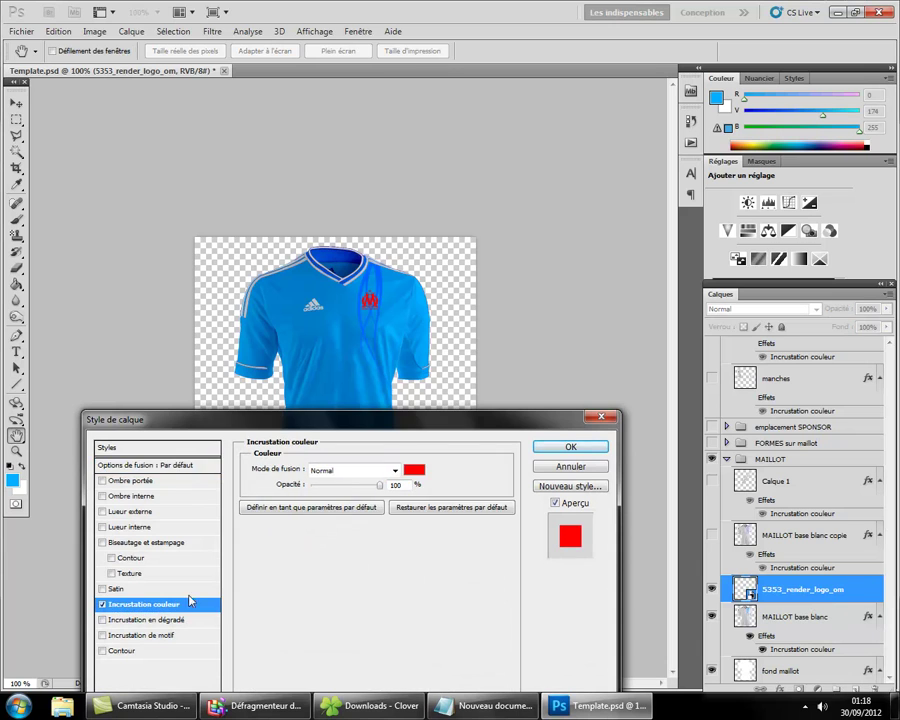
pyautogui.click(360, 466)
pyautogui.press('Return')
pyautogui.press('Return')
pyautogui.click(58, 31)
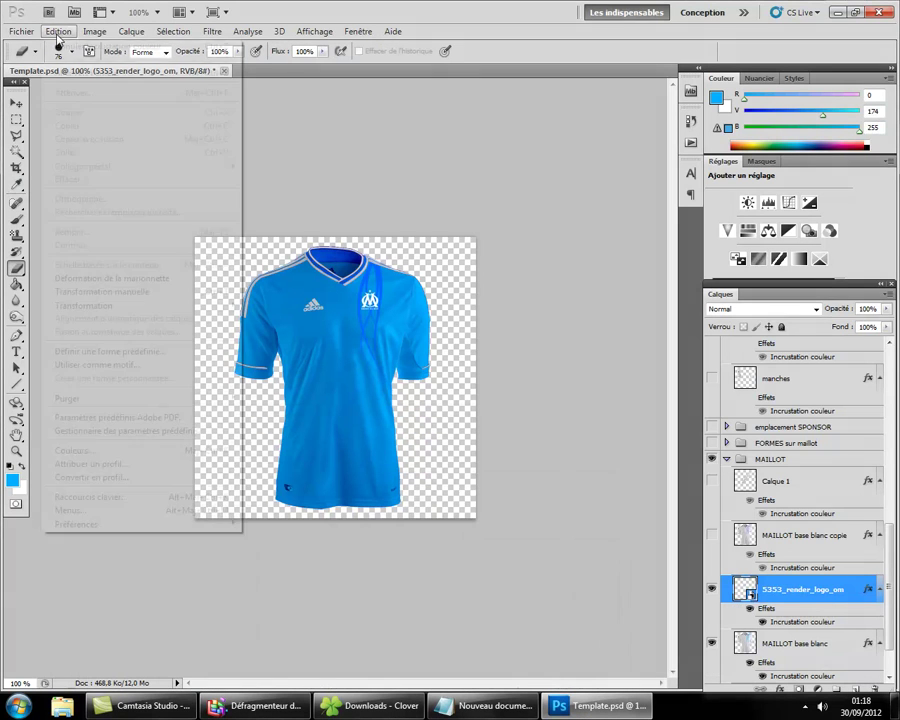
pyautogui.click(100, 291)
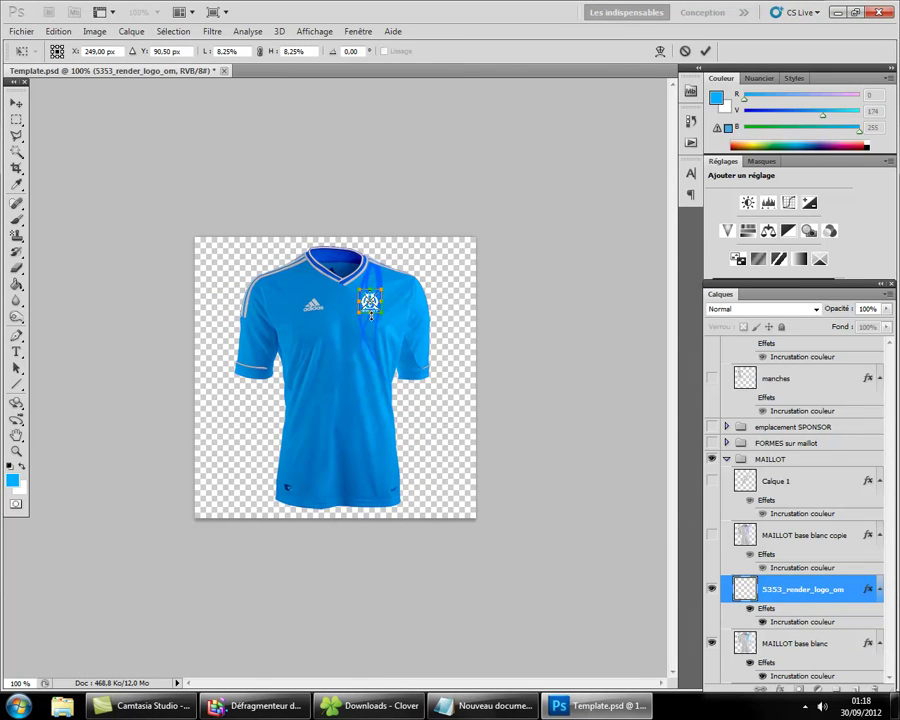
pyautogui.press('Return')
# Try the Densité linéaire overlay blend mode, then revert to Normal with white.
pyautogui.doubleClick(868, 589)
pyautogui.click(138, 604)
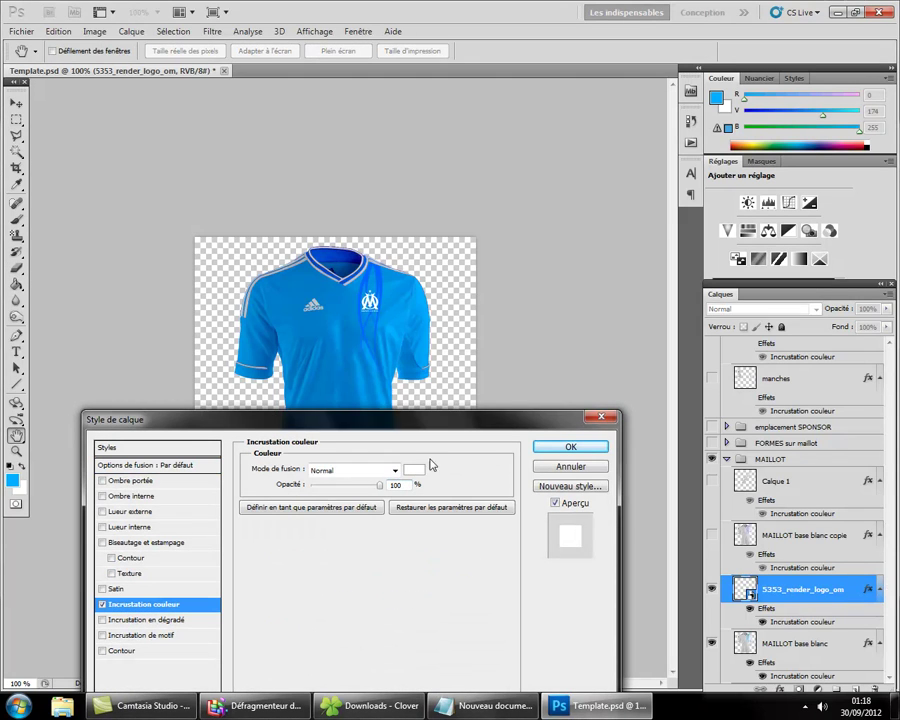
pyautogui.click(395, 469)
pyautogui.click(369, 176)
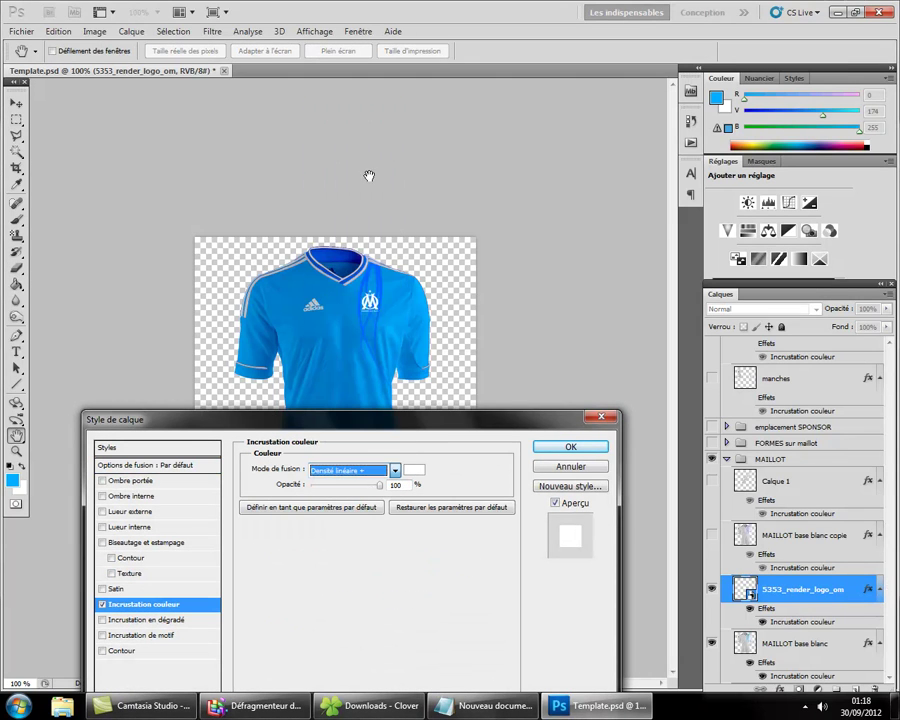
pyautogui.click(395, 470)
pyautogui.click(333, 112)
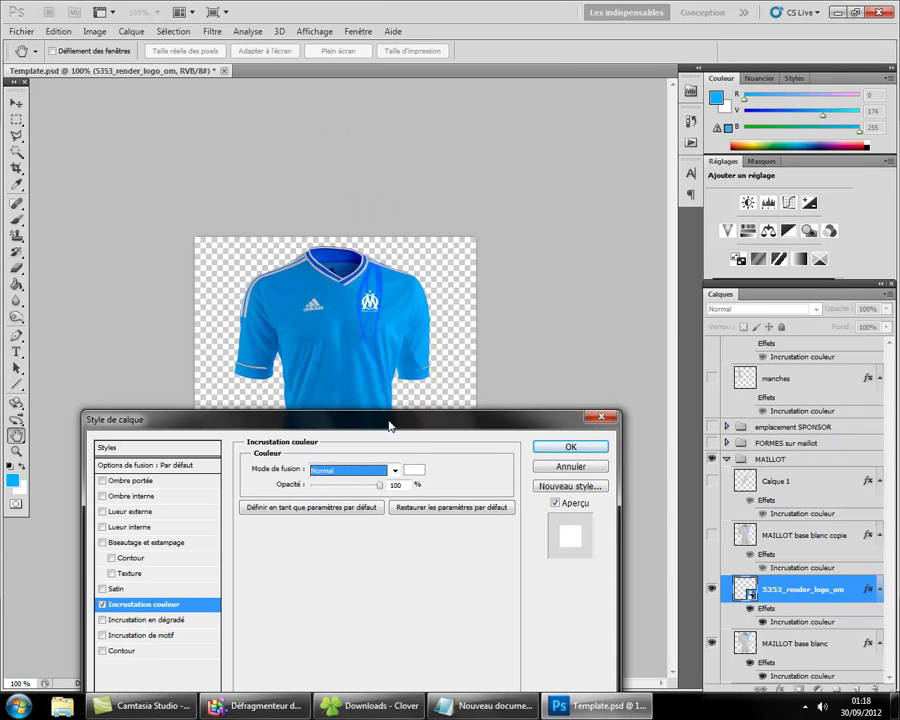
pyautogui.click(413, 469)
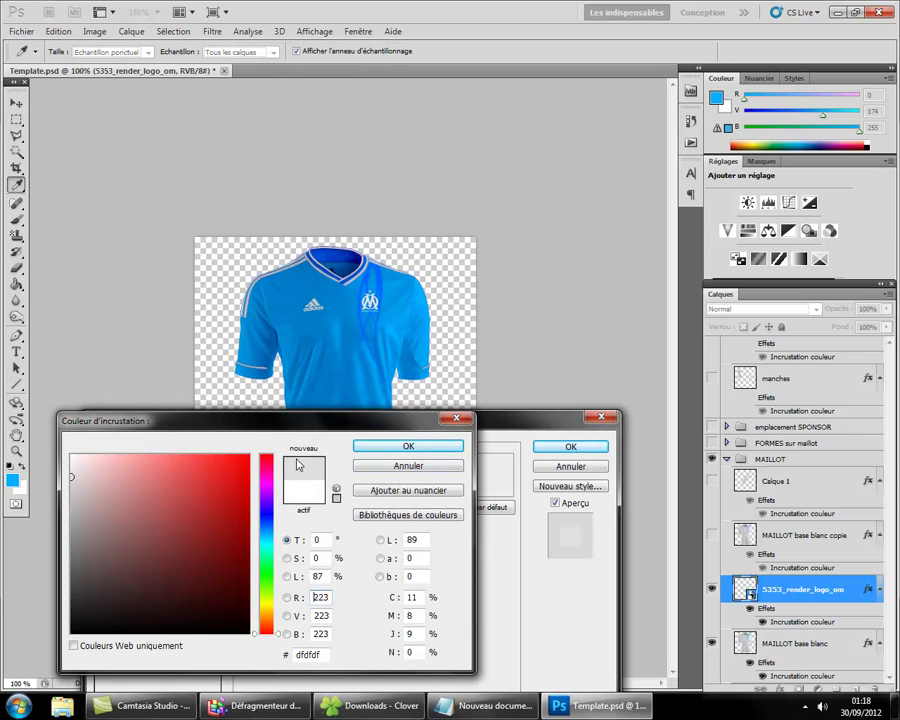
pyautogui.click(408, 446)
pyautogui.click(570, 446)
pyautogui.click(490, 705)
# Replace the note with a two-line apology for rushing, joking about Borderlands 2.
pyautogui.hotkey('ctrl', 'a')
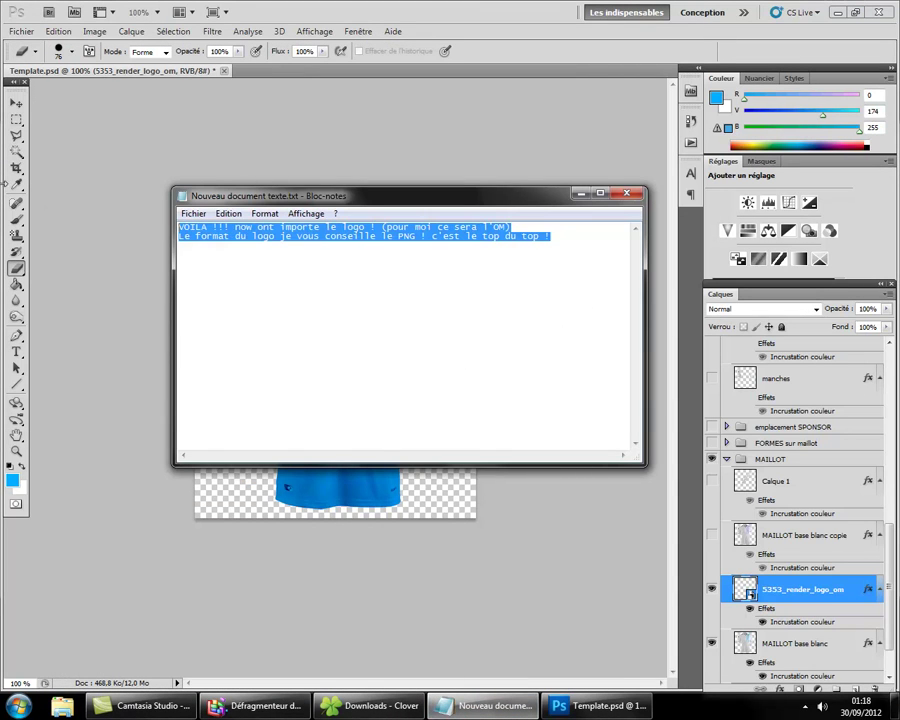
pyautogui.write('je fait vite ! d')
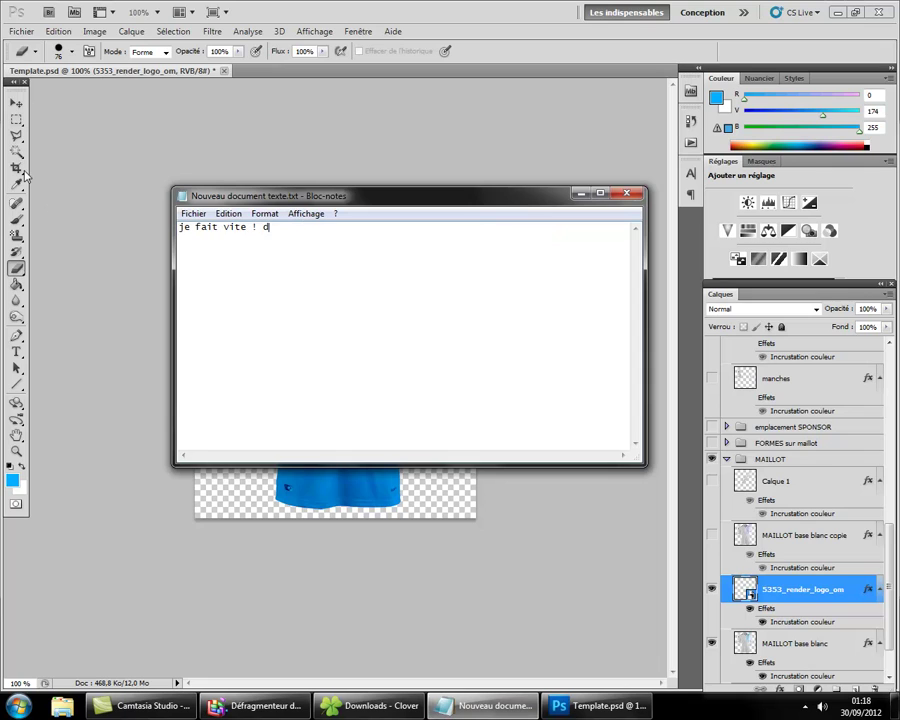
pyautogui.write("onc pas le temps de s'occuper des details !!!")
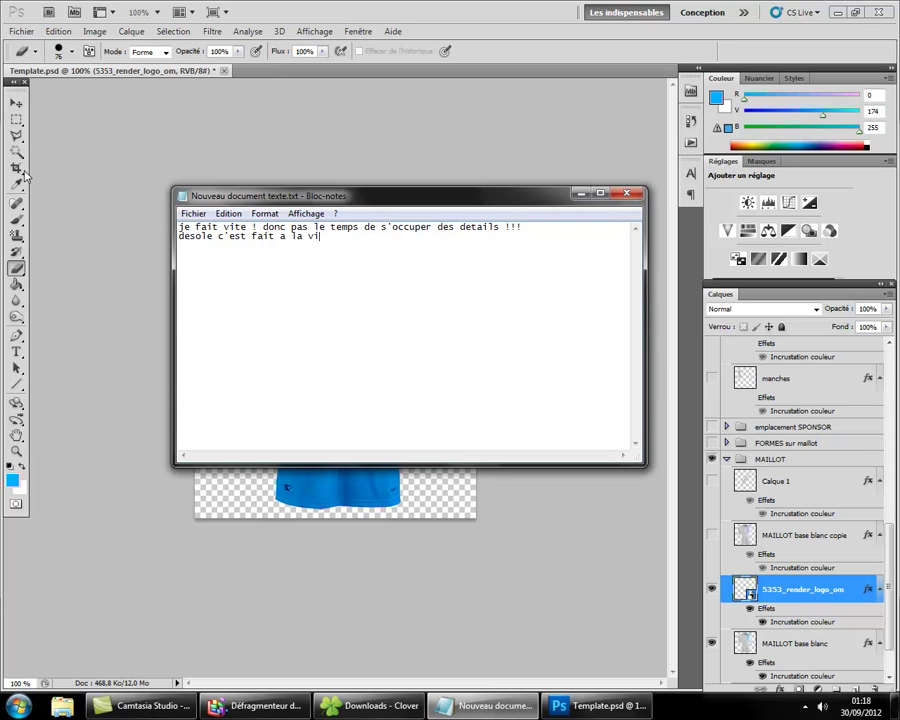
pyautogui.write("j'ai bo")
pyautogui.write('rderlands 2 qu')
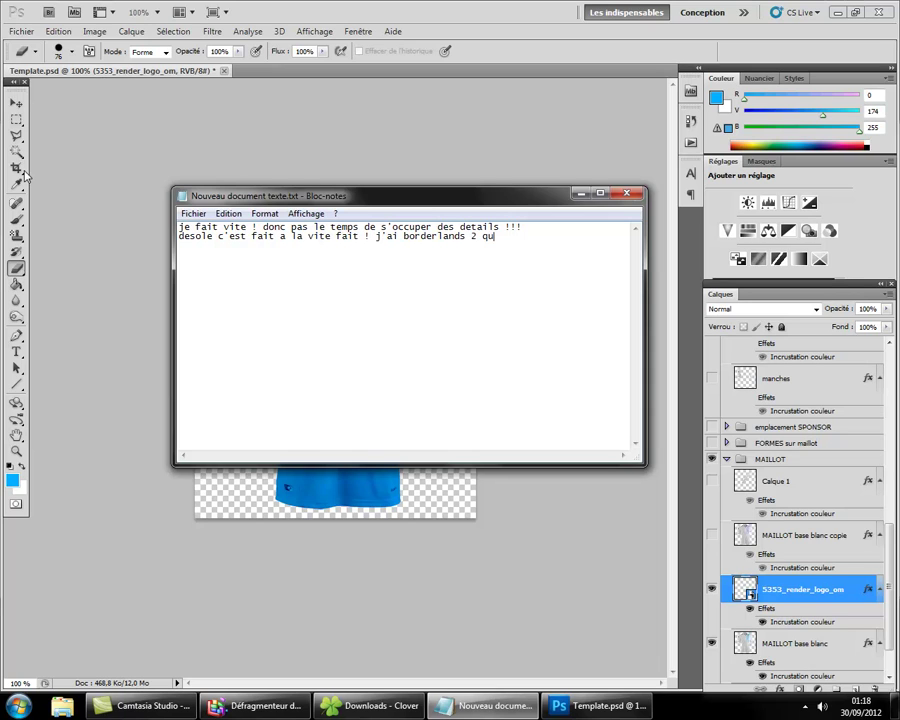
pyautogui.write("i m'attend :P")
pyautogui.write(' *joke*')
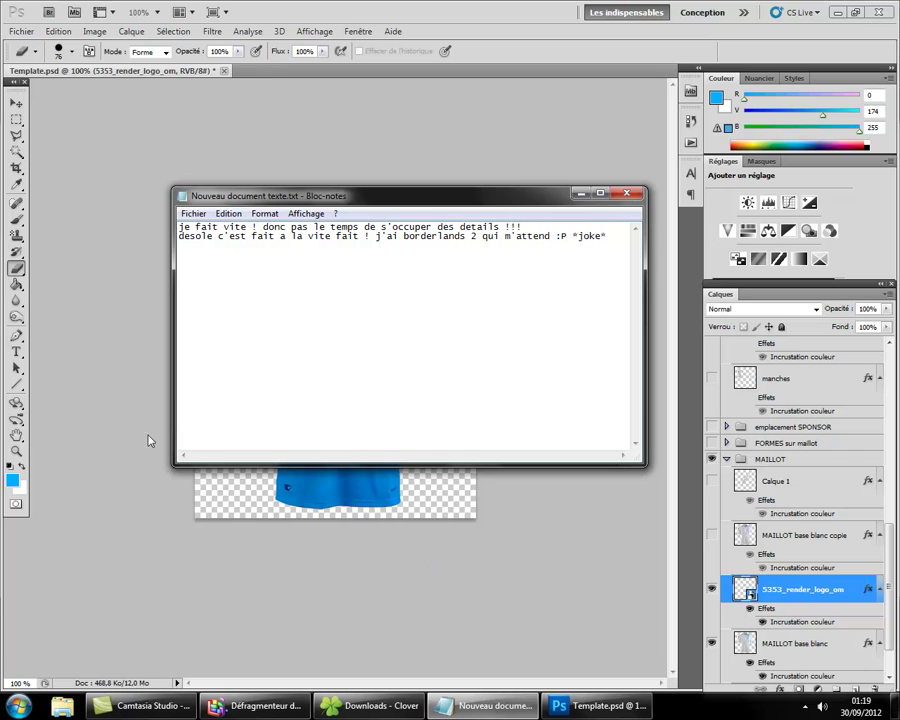
pyautogui.click(150, 437)
# Start Fichier > Importer and update the note to announce importing the sponsor.
pyautogui.click(21, 31)
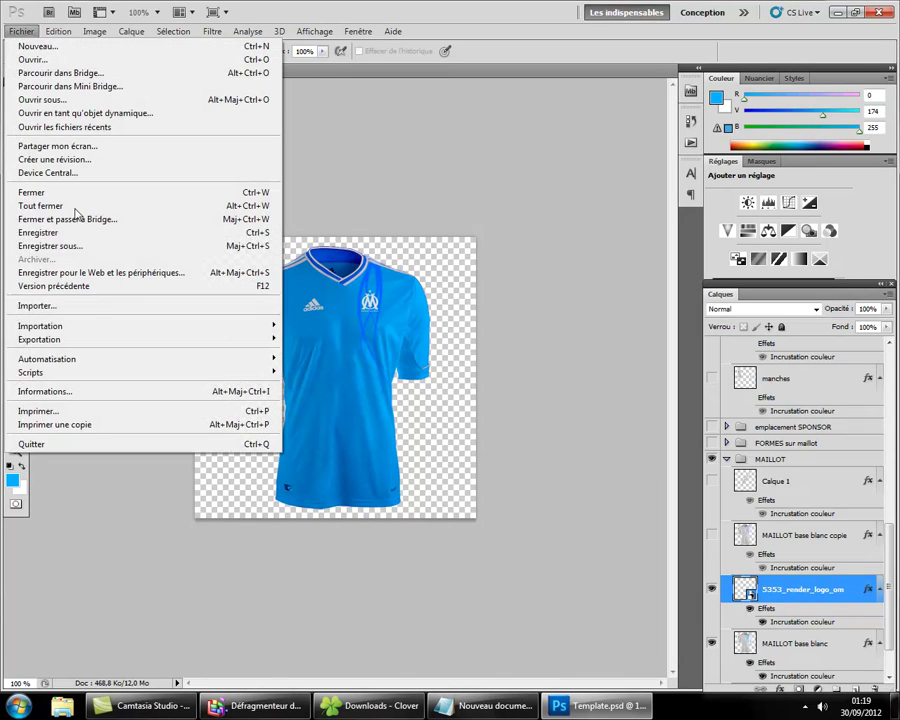
pyautogui.click(92, 306)
pyautogui.click(490, 705)
pyautogui.hotkey('ctrl', 'a')
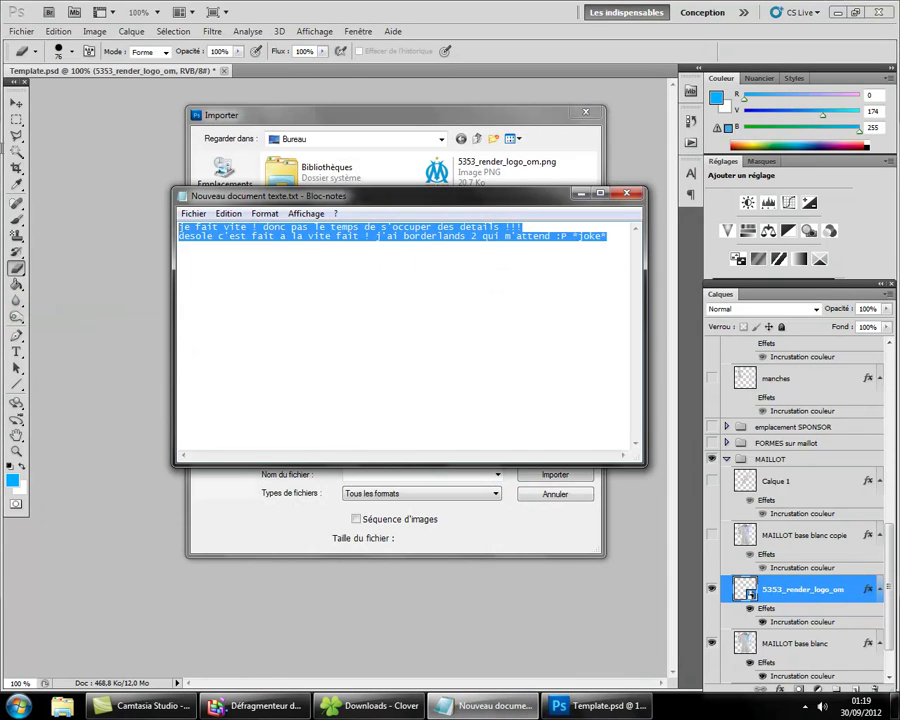
pyautogui.write('orte le sp')
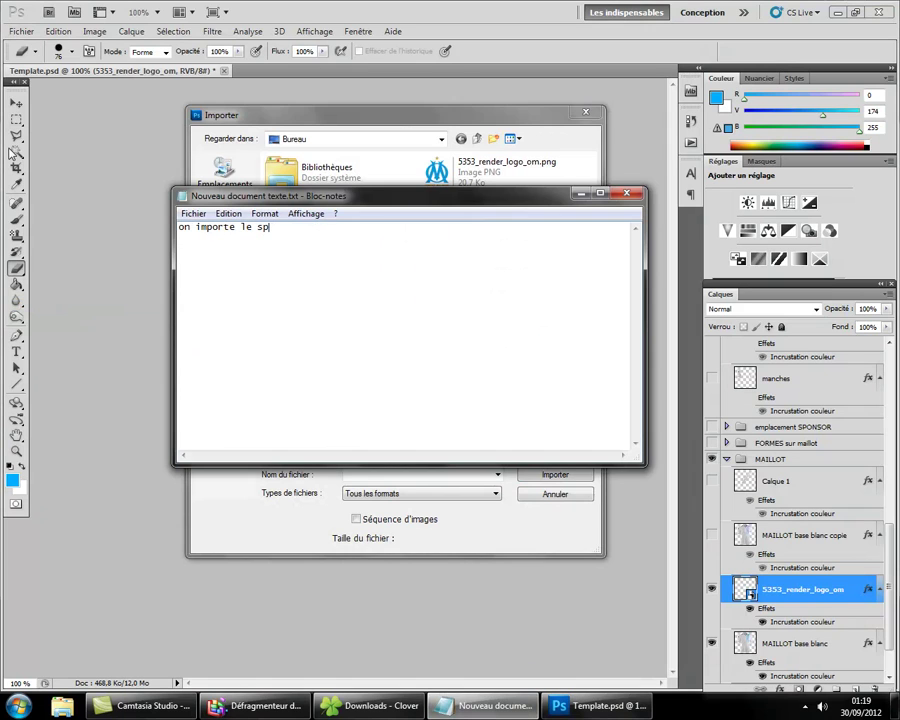
pyautogui.write('onsor !')
# Place intersport (1).png, shrink it and centre it across the chest.
pyautogui.click(300, 114)
pyautogui.doubleClick(350, 204)
pyautogui.moveTo(222, 409); pyautogui.dragTo(332, 370)
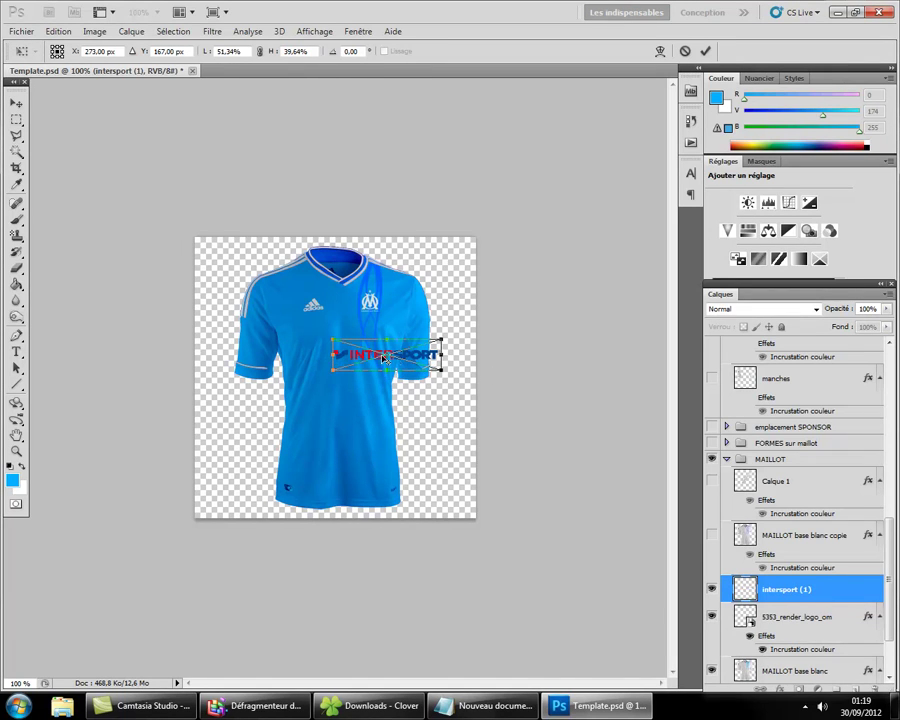
pyautogui.moveTo(415, 363); pyautogui.dragTo(341, 379)
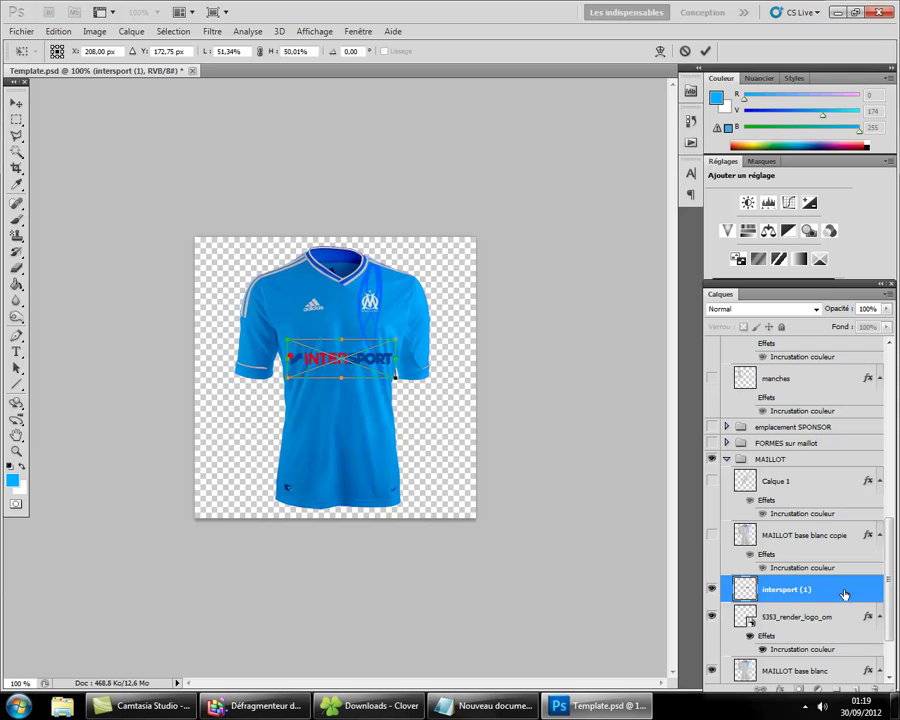
pyautogui.press('Return')
# Give the Intersport layer a white Colour Overlay.
pyautogui.press('e')
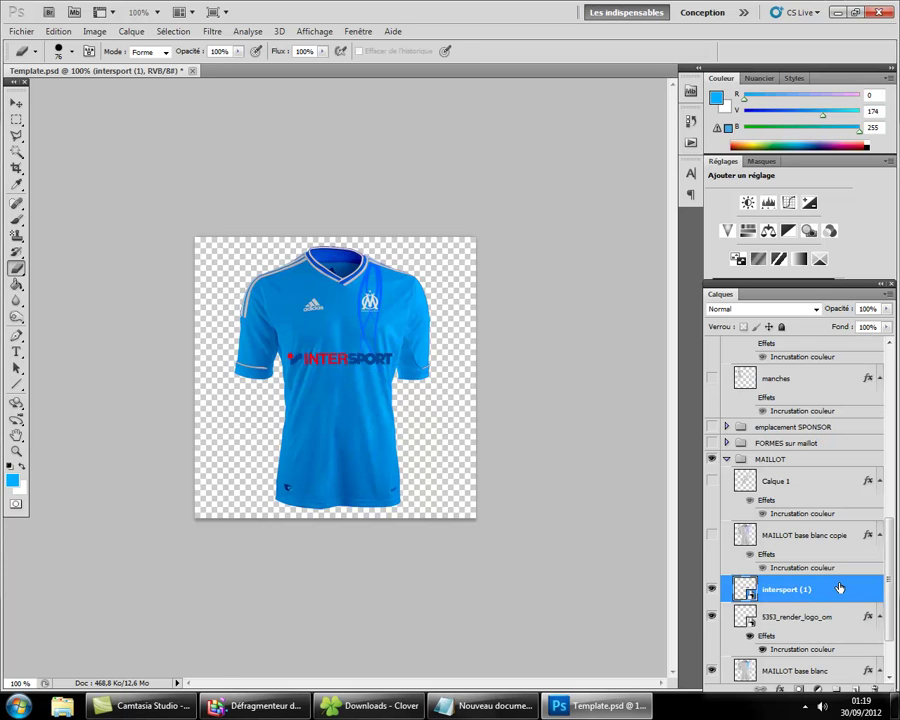
pyautogui.doubleClick(840, 588)
pyautogui.click(104, 430)
pyautogui.click(414, 466)
pyautogui.click(71, 457)
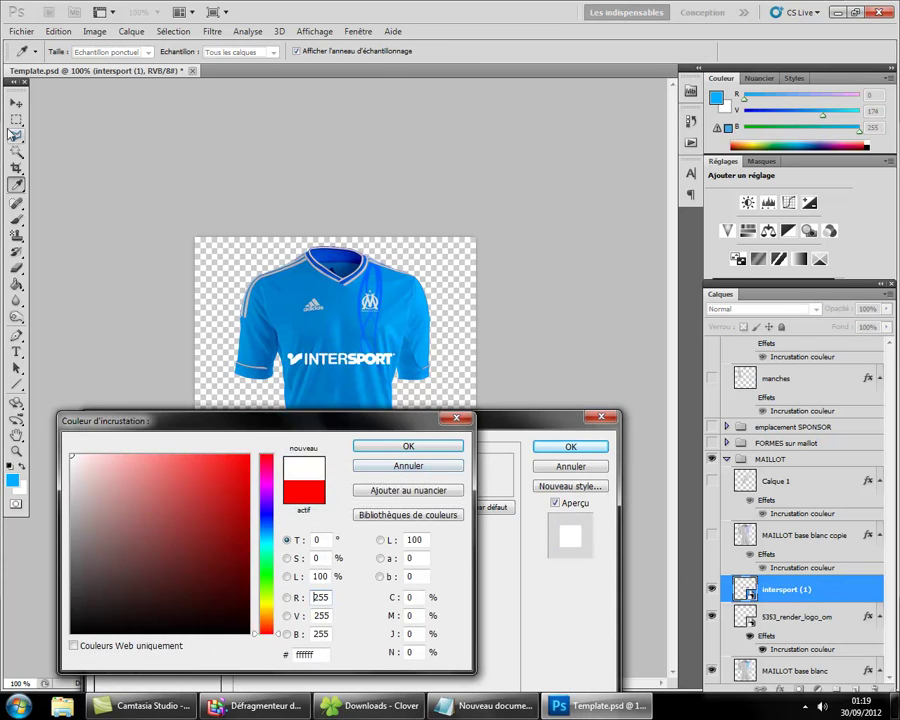
pyautogui.press('Return')
pyautogui.press('Return')
# Change the Intersport overlay colour to grey, then to a lighter grey.
pyautogui.doubleClick(827, 585)
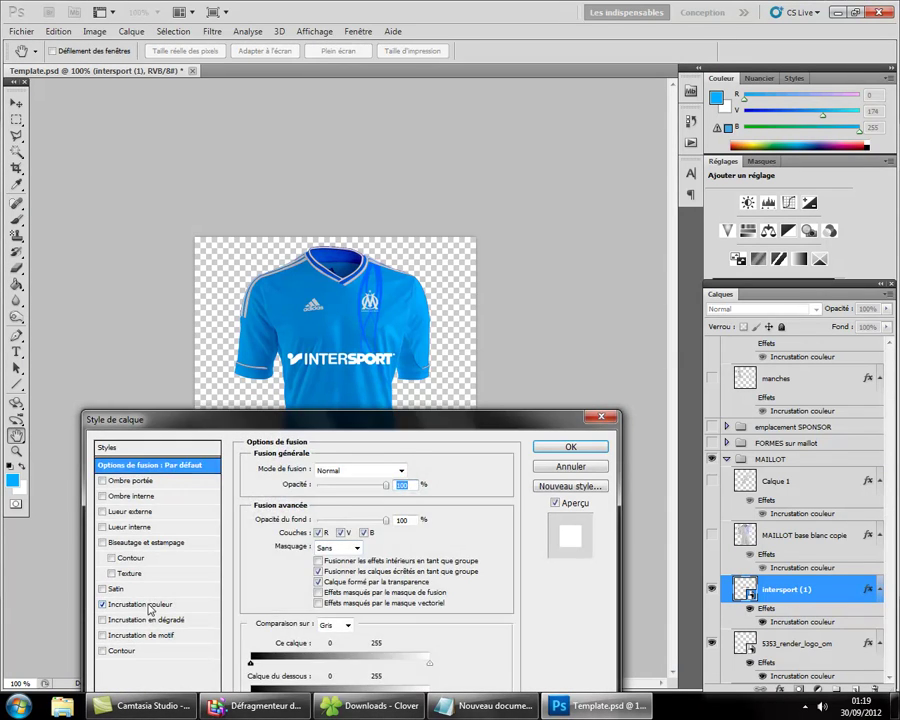
pyautogui.click(140, 604)
pyautogui.click(414, 466)
pyautogui.click(72, 502)
pyautogui.press('Return')
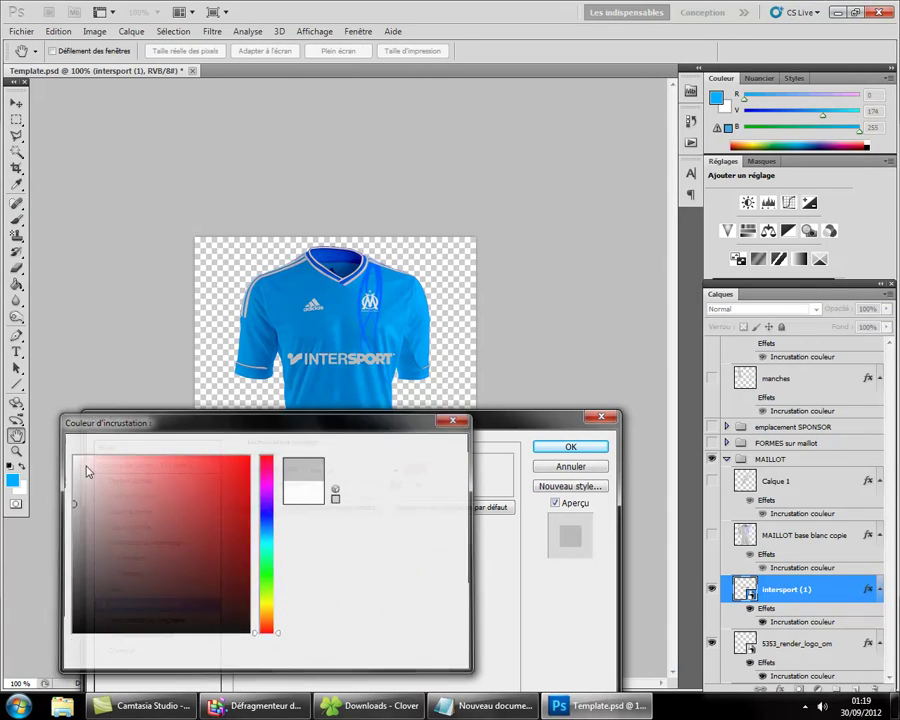
pyautogui.click(414, 466)
pyautogui.click(68, 464)
pyautogui.press('Return')
pyautogui.press('Return')
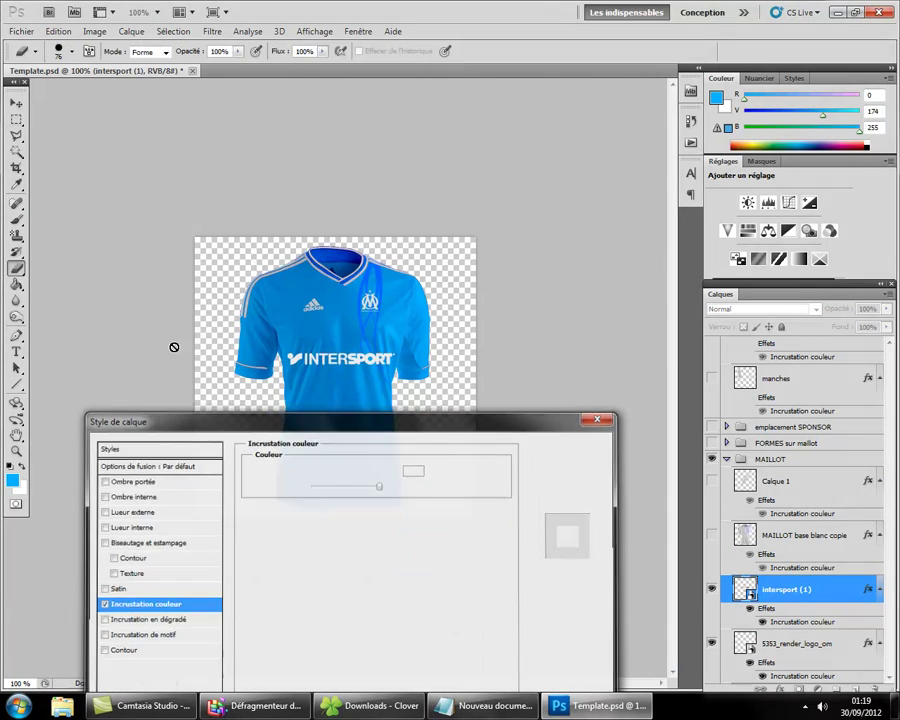
# Nudge the Intersport logo slightly upward with the Move tool.
pyautogui.press('v')
pyautogui.moveTo(267, 410); pyautogui.dragTo(270, 405)
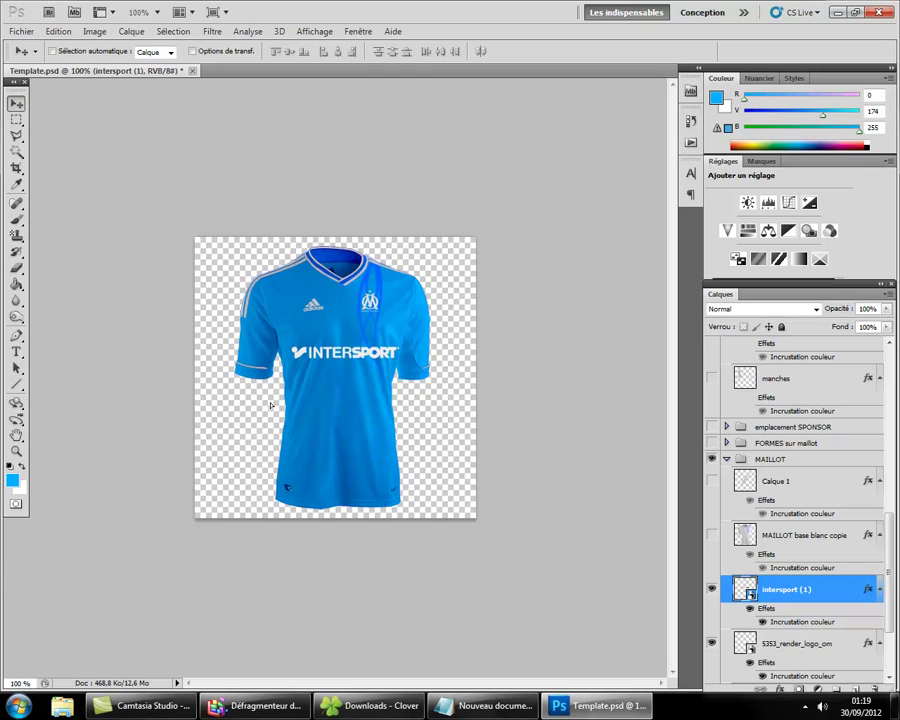
pyautogui.click(485, 705)
pyautogui.hotkey('ctrl', 'a')
# Write a note admitting the sponsor isn't truly white and suggesting adjusting layer options.
pyautogui.write('C')
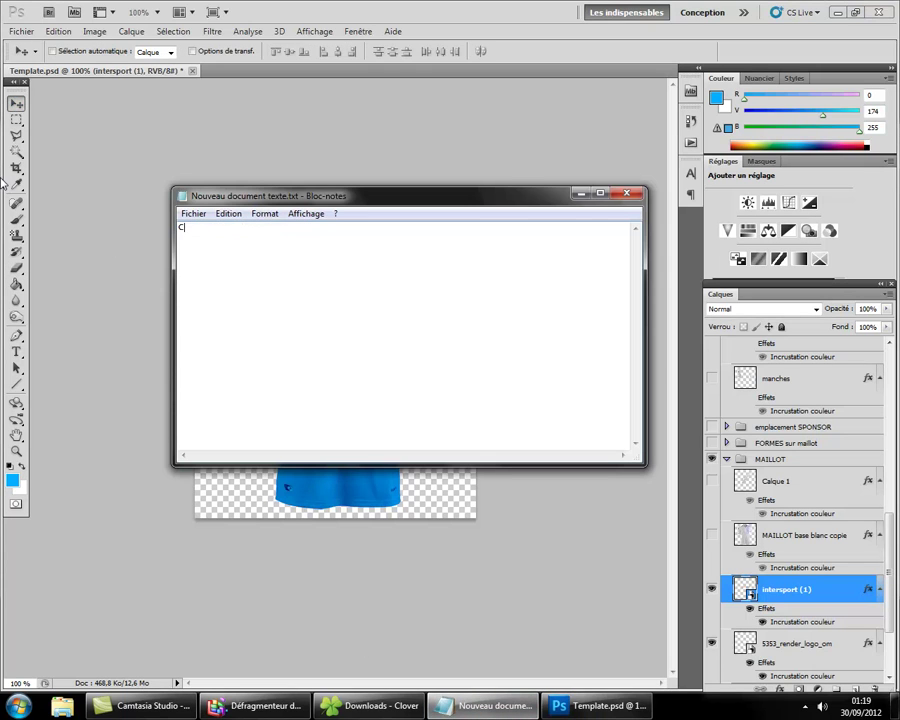
pyautogui.write("'est pas vraiment ")
pyautogui.write('blanc mais bon ! on')
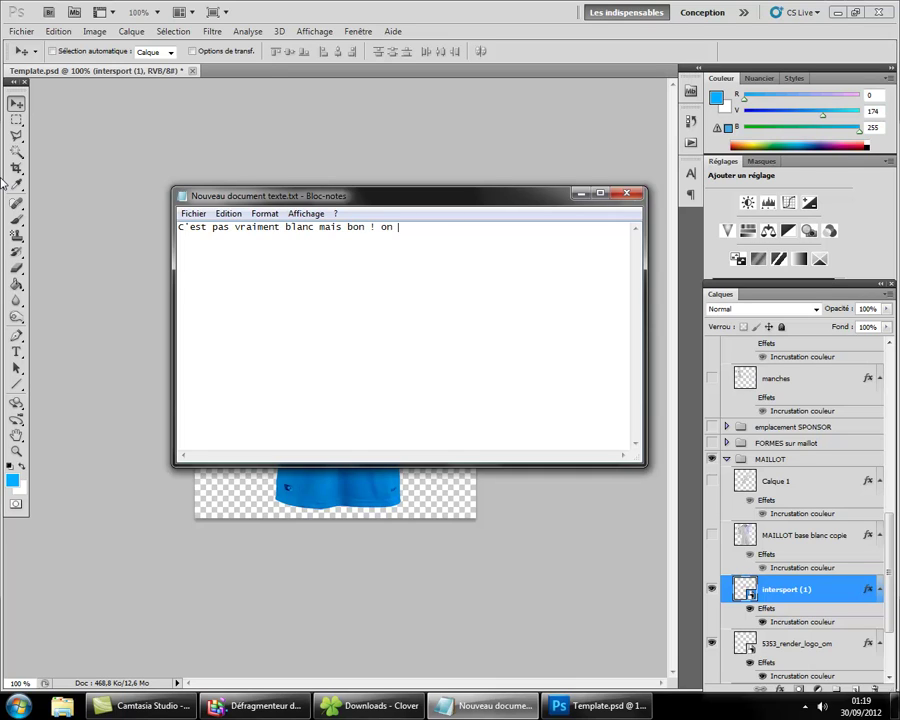
pyautogui.write(" s'en fou !!! ")
pyautogui.write('si sa passe ma')
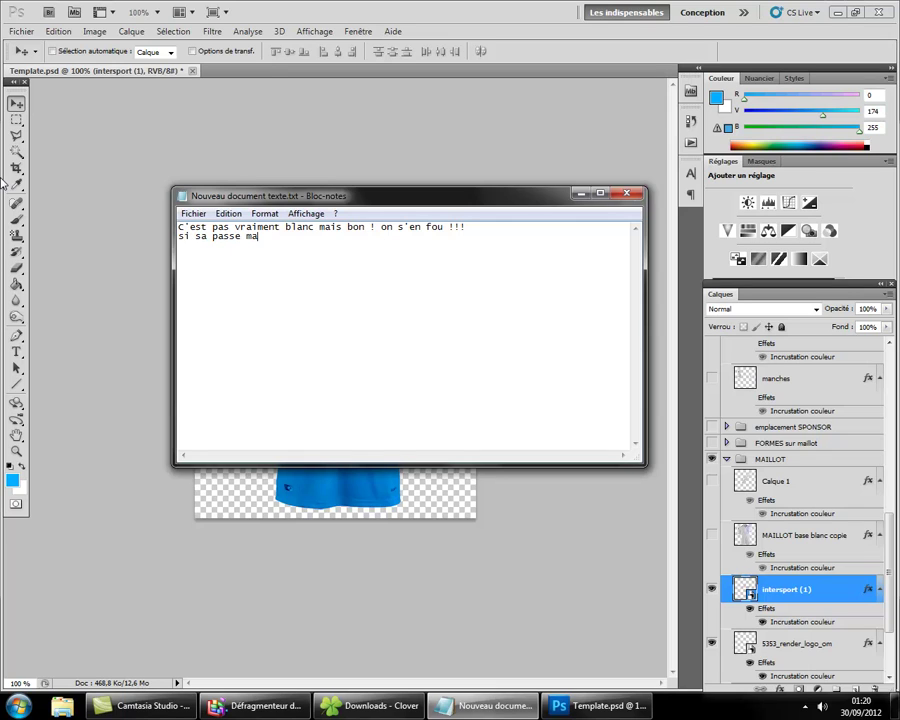
pyautogui.write('l essayer de regler ')
pyautogui.write('les options du ')
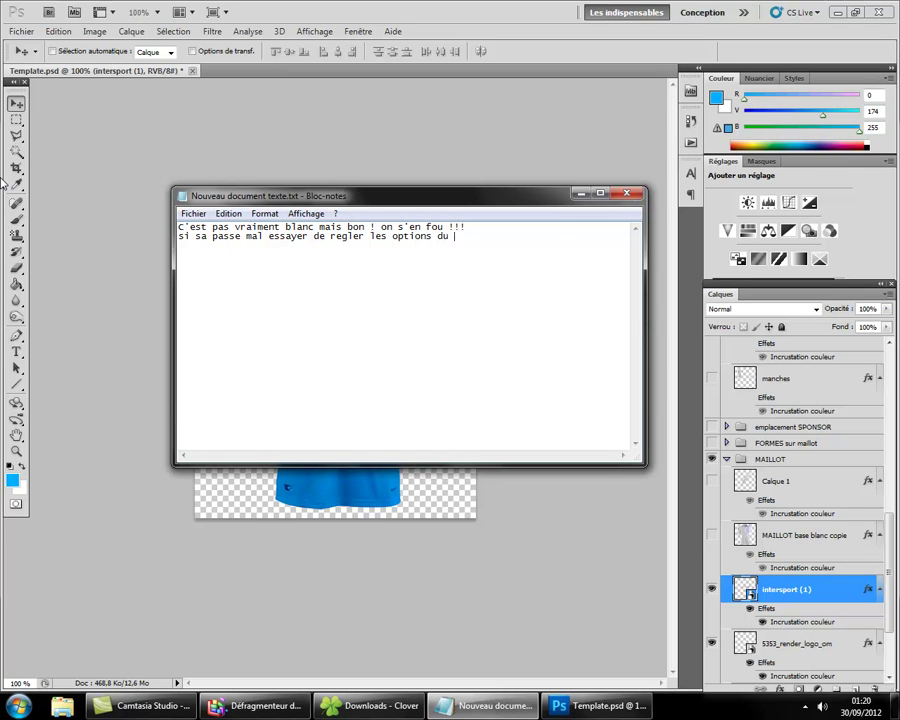
pyautogui.write('calque looker !')
pyautogui.click(496, 236)
pyautogui.write(',')
pyautogui.click(634, 565)
# Import the coat-of-arms image from the Downloads folder as a large layer over the jersey chest.
pyautogui.click(20, 31)
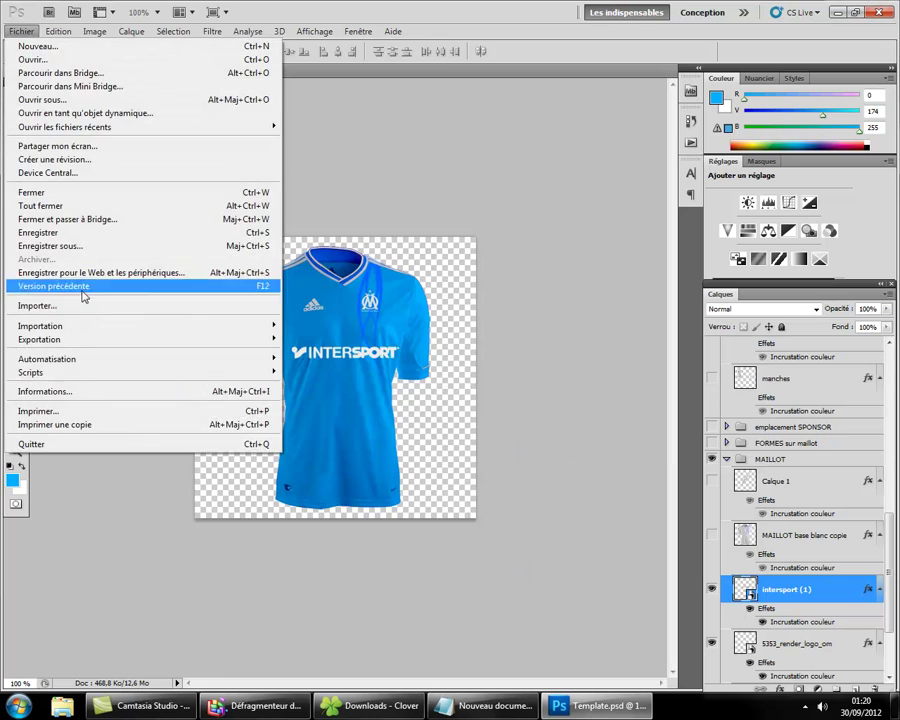
pyautogui.click(66, 306)
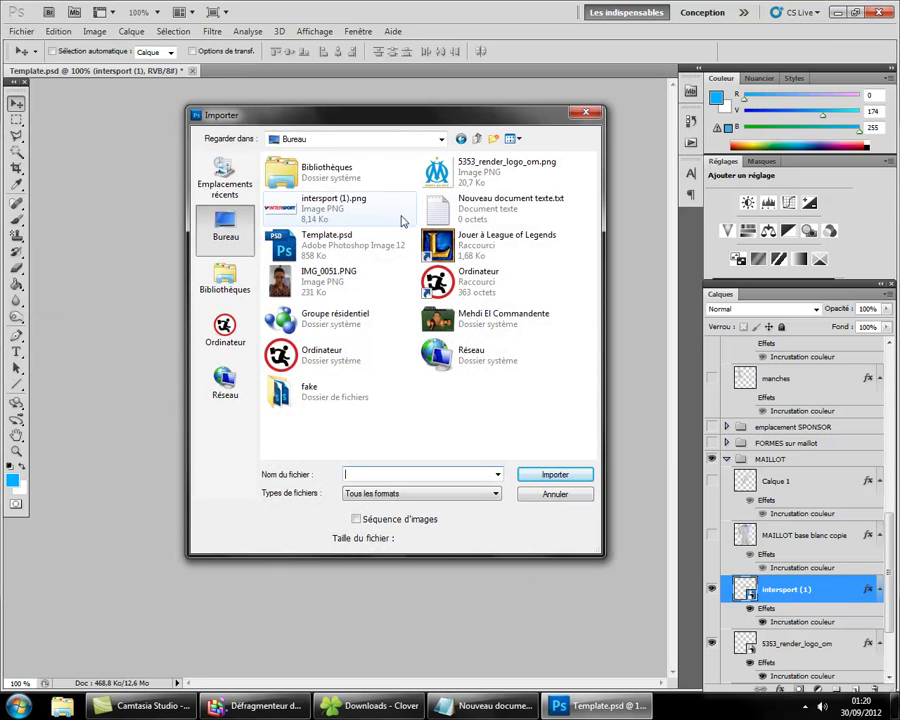
pyautogui.doubleClick(480, 325)
pyautogui.scroll(-5, 366, 230)
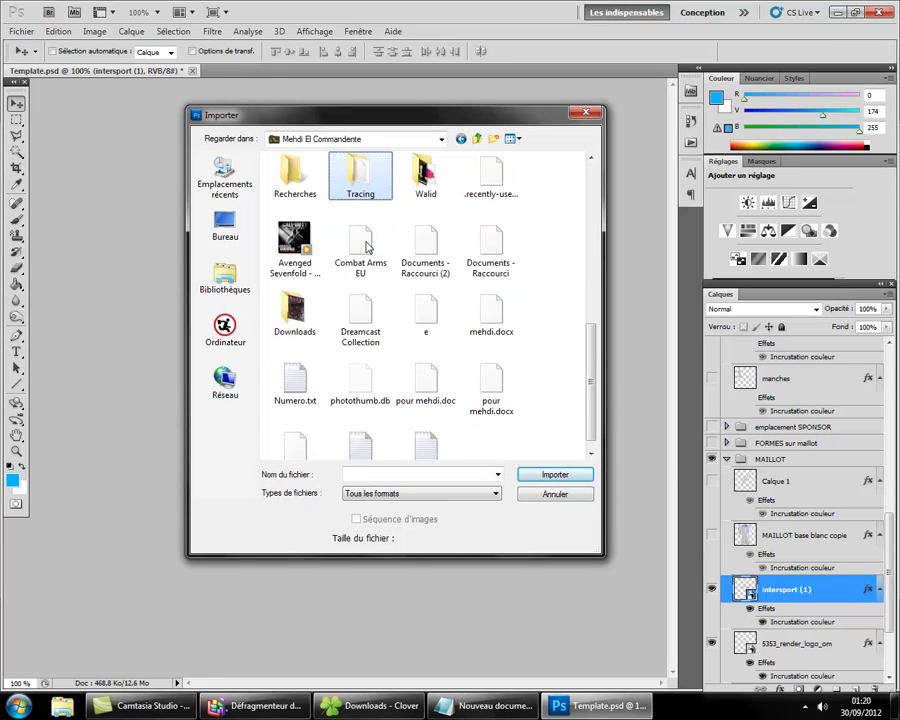
pyautogui.click(300, 312)
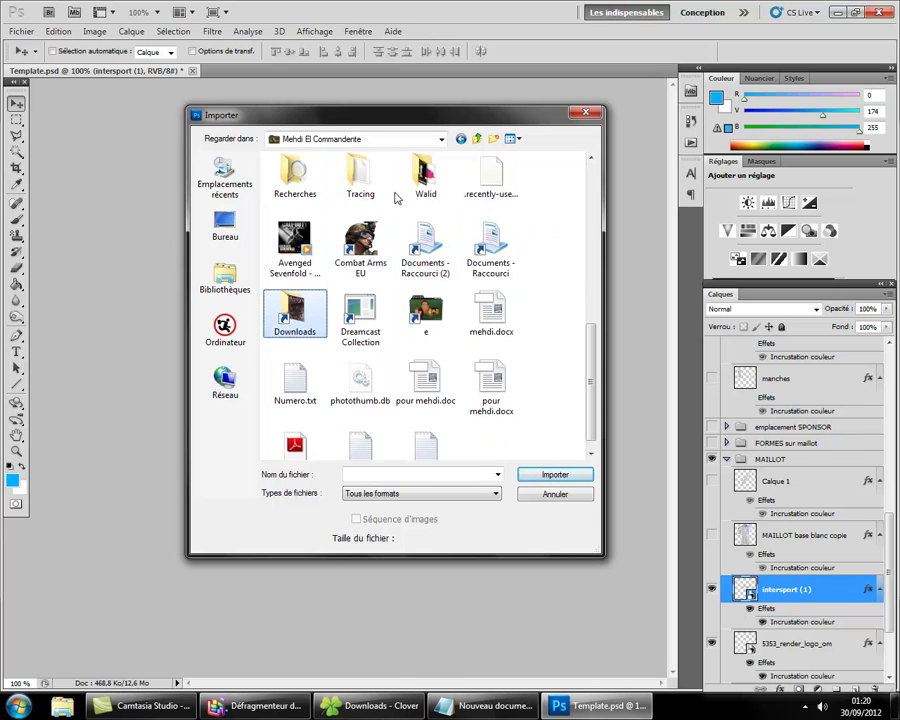
pyautogui.doubleClick(320, 312)
pyautogui.scroll(-5, 322, 306)
pyautogui.scroll(-5, 336, 310)
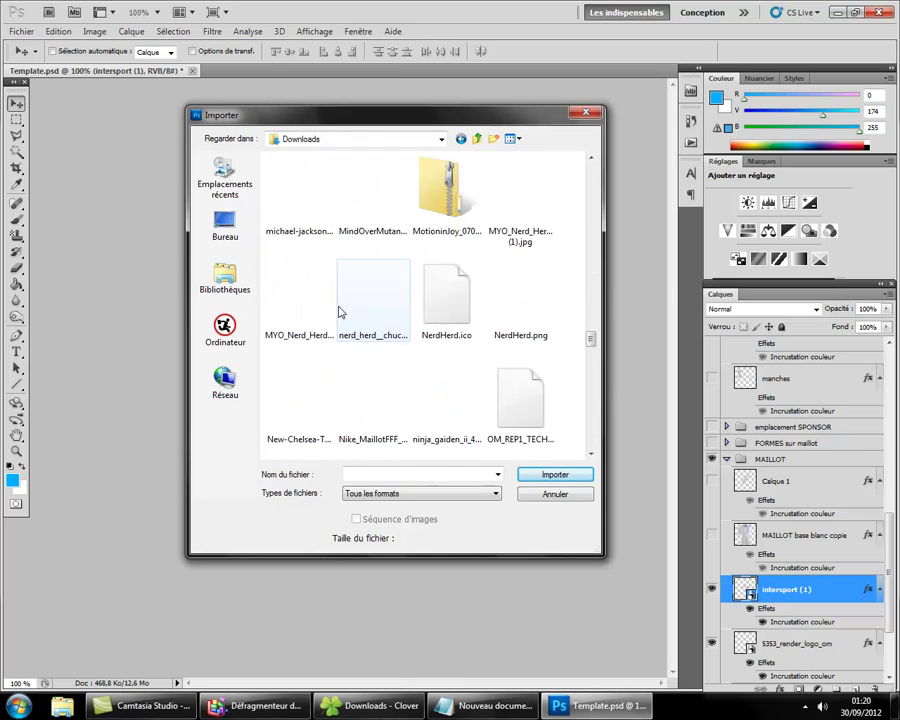
pyautogui.scroll(-5, 350, 318)
pyautogui.scroll(5, 358, 322)
pyautogui.doubleClick(446, 285)
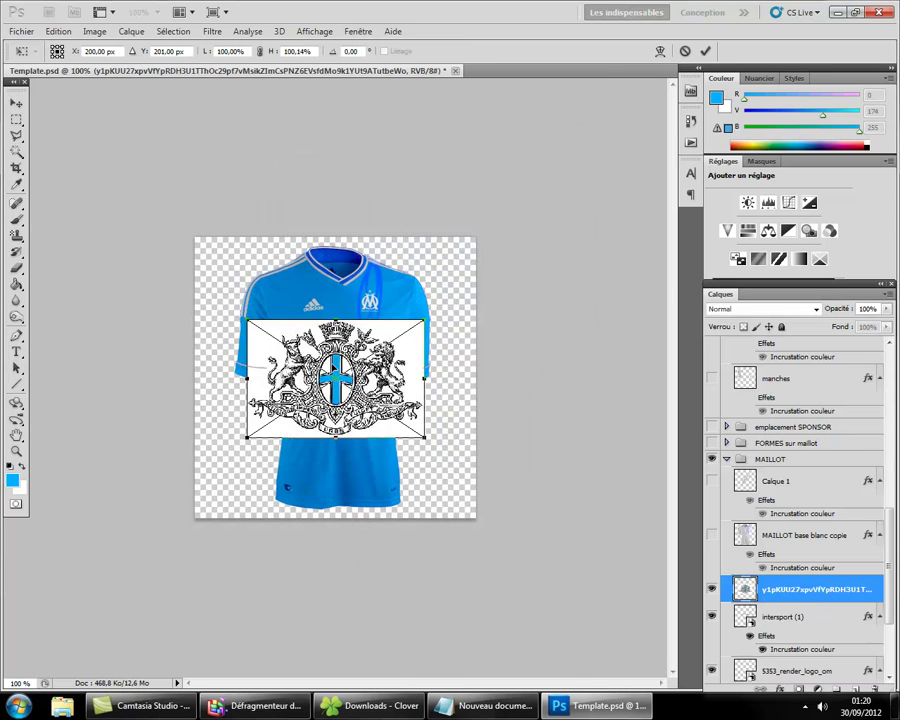
pyautogui.hotkey('alt', 'Tab')
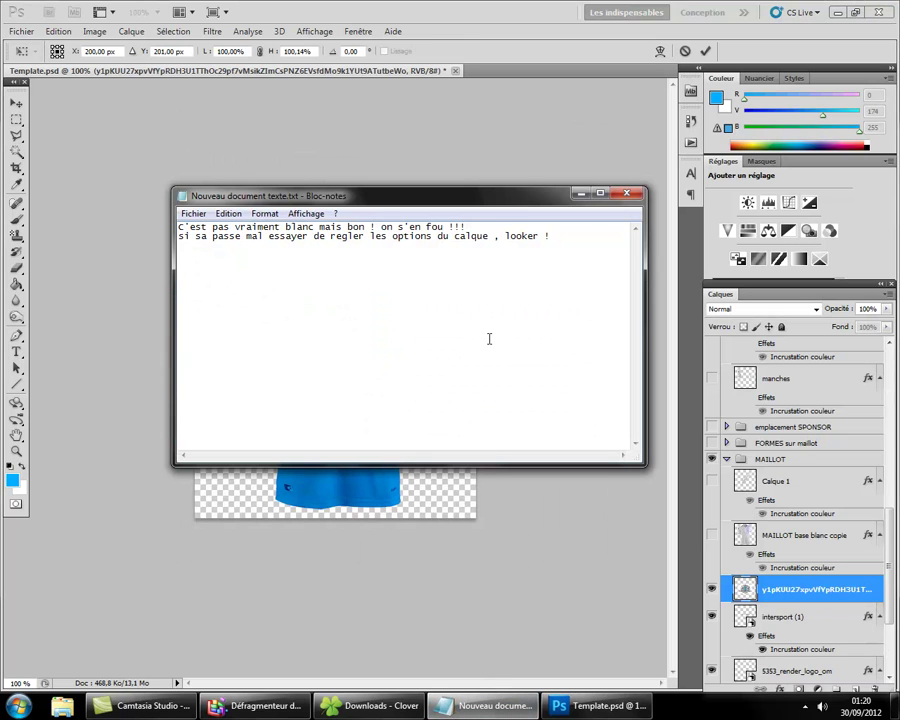
# Add a Notepad line saying the white background ('fond') may be quite bothersome.
pyautogui.press('Return')
pyautogui.hotkey('alt', 'Tab')
pyautogui.hotkey('alt', 'Tab')
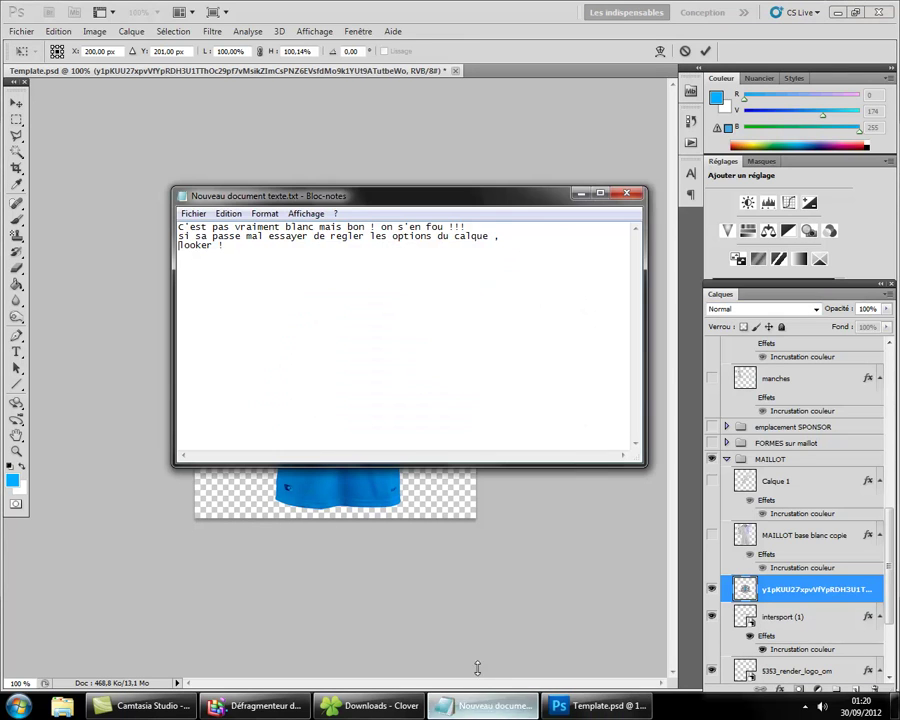
pyautogui.click(266, 346)
pyautogui.press('Return')
pyautogui.write('Le fond bla')
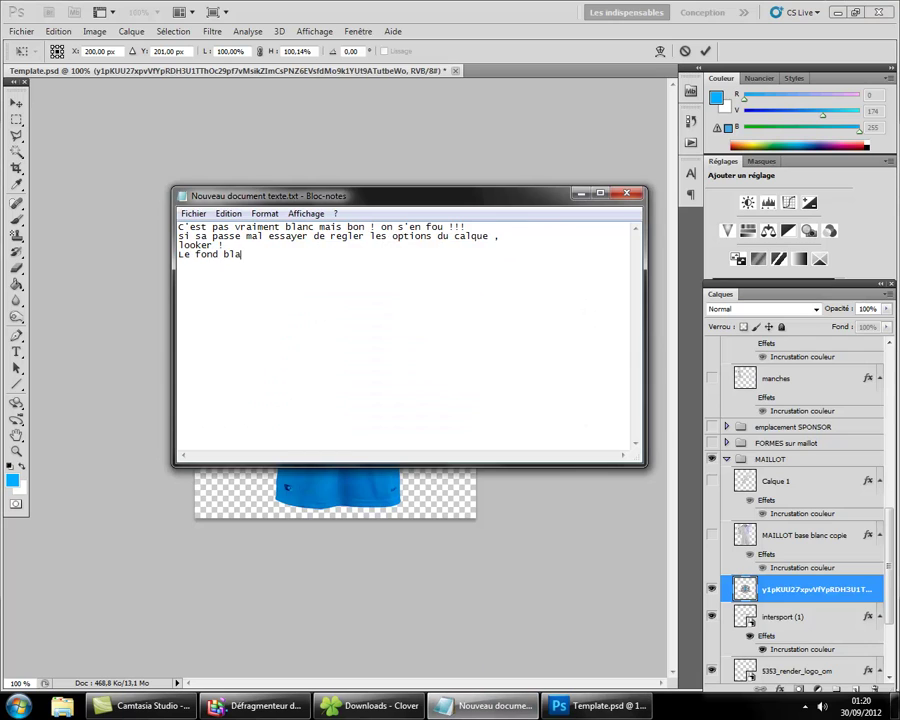
pyautogui.write('nc peut deranger un')
pyautogui.write(' peu beaucoup on va ')
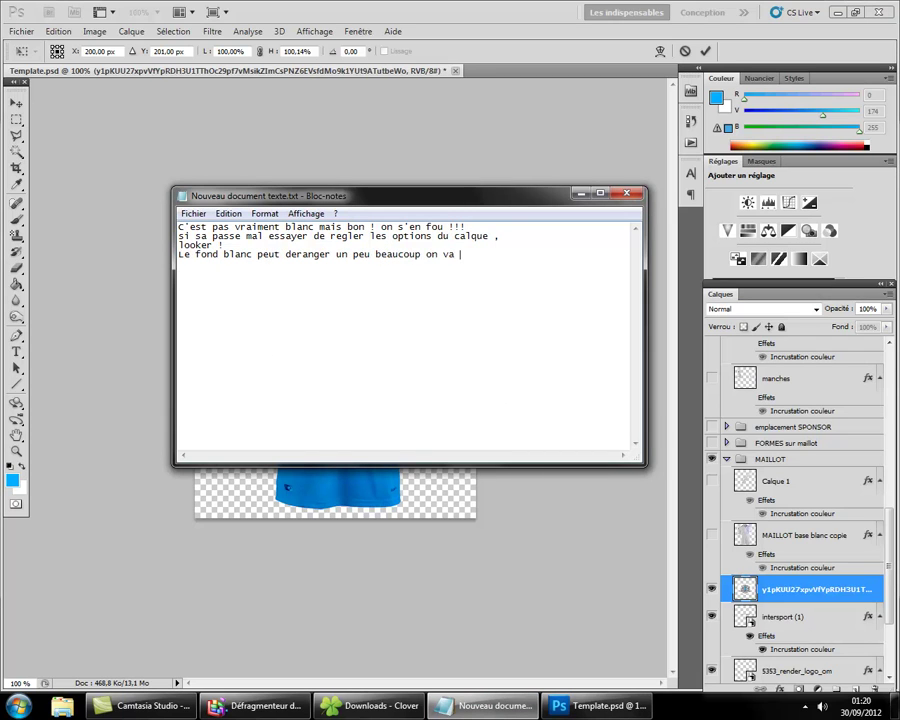
pyautogui.write('dire ')
pyautogui.write(' et')
pyautogui.write('!!!!')
pyautogui.click(620, 705)
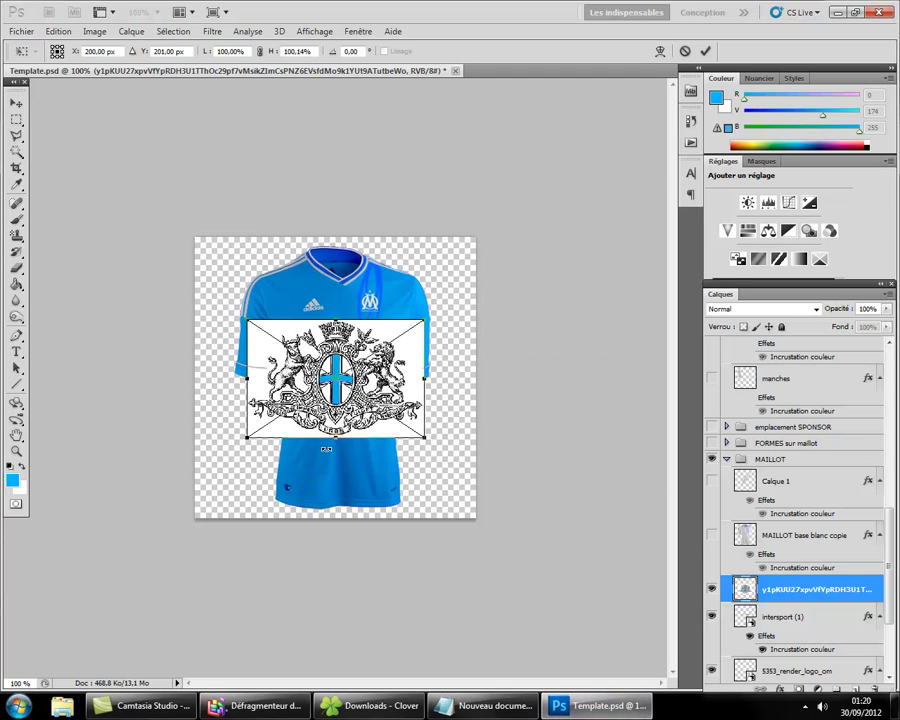
# Shrink the crest to about 35% by 33% on the sleeve and set its blend mode to Produit.
pyautogui.moveTo(247, 437)
pyautogui.mouseDown()
pyautogui.moveTo(347, 362)
pyautogui.moveTo(245, 348)
pyautogui.mouseUp()
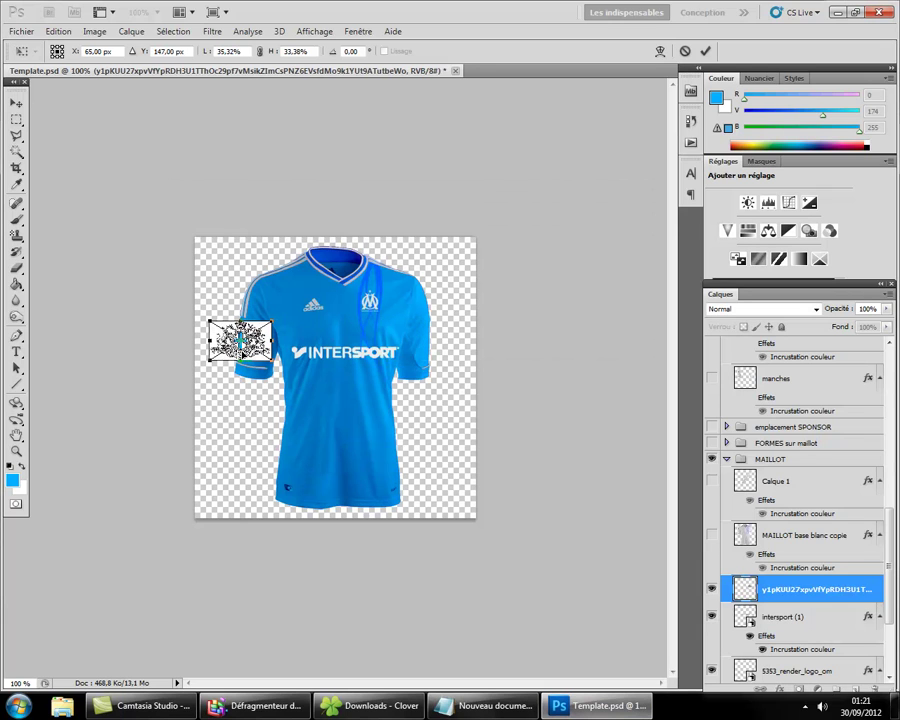
pyautogui.click(760, 309)
pyautogui.click(740, 366)
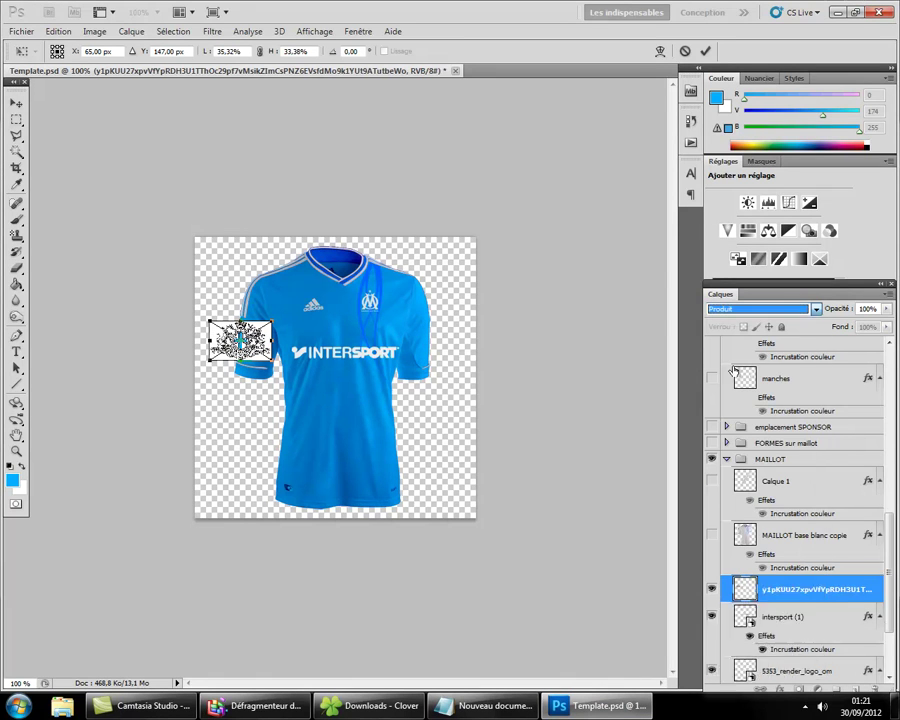
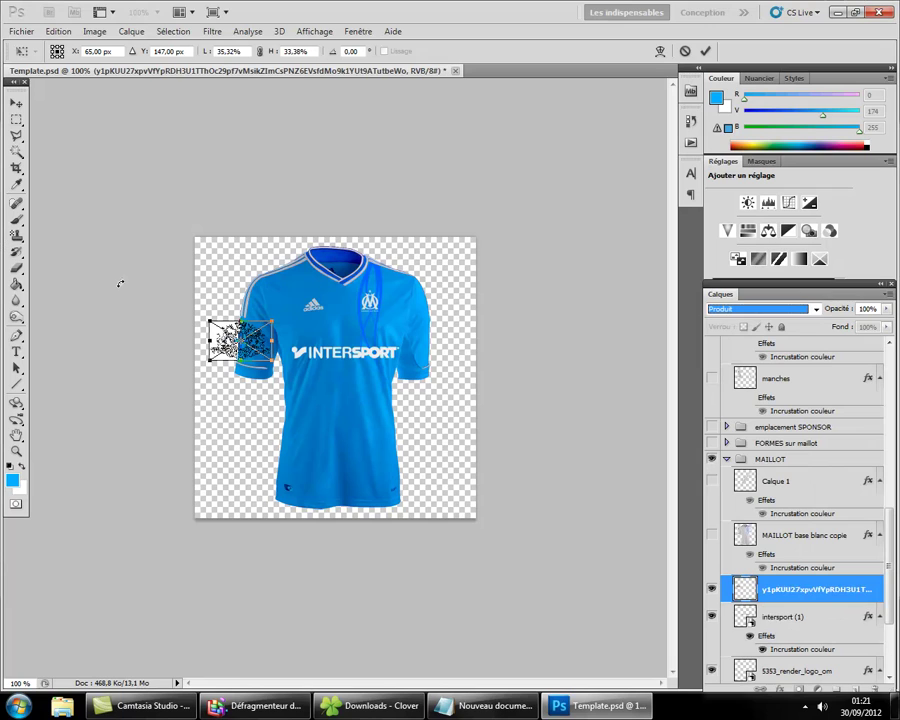
# Commit the emblem's Free Transform on the sleeve, then note 'TADA !!!!!! je m'emballe ;p' and an erasing tip in Notepad.
pyautogui.click(168, 354)
pyautogui.press('Return')
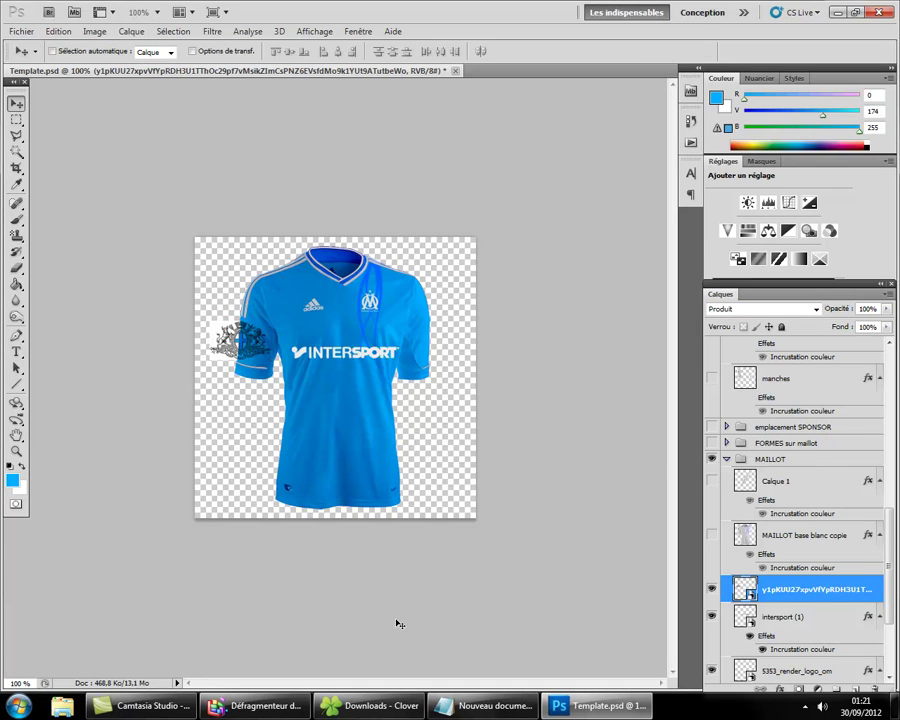
pyautogui.click(490, 705)
pyautogui.hotkey('ctrl', 'a')
pyautogui.write('TAD')
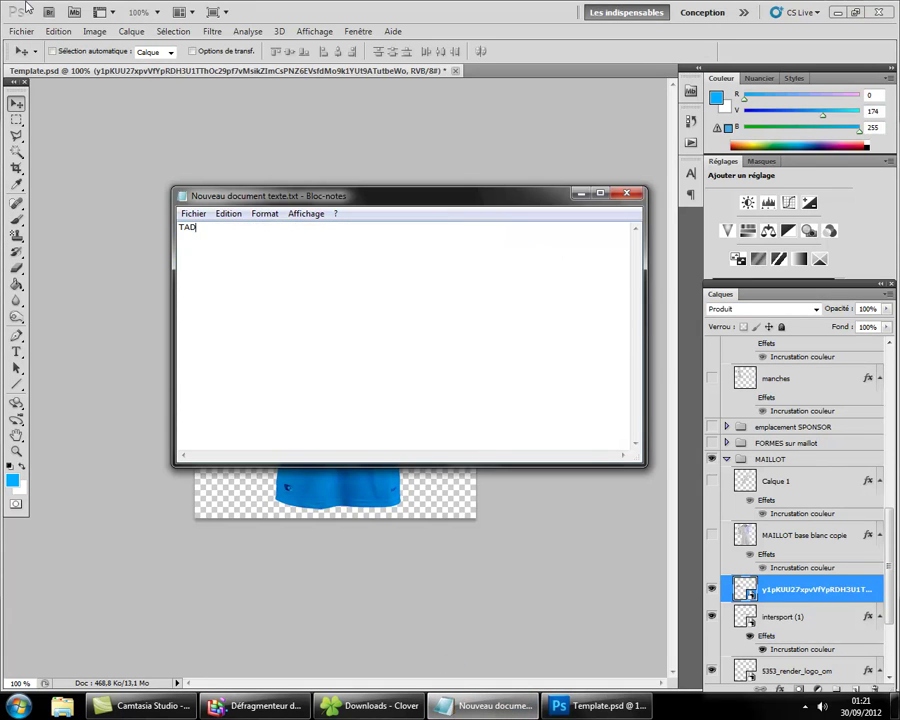
pyautogui.write("A !!!!!! je m'emballe ;p")
pyautogui.press('Return')
pyautogui.write('bref ')
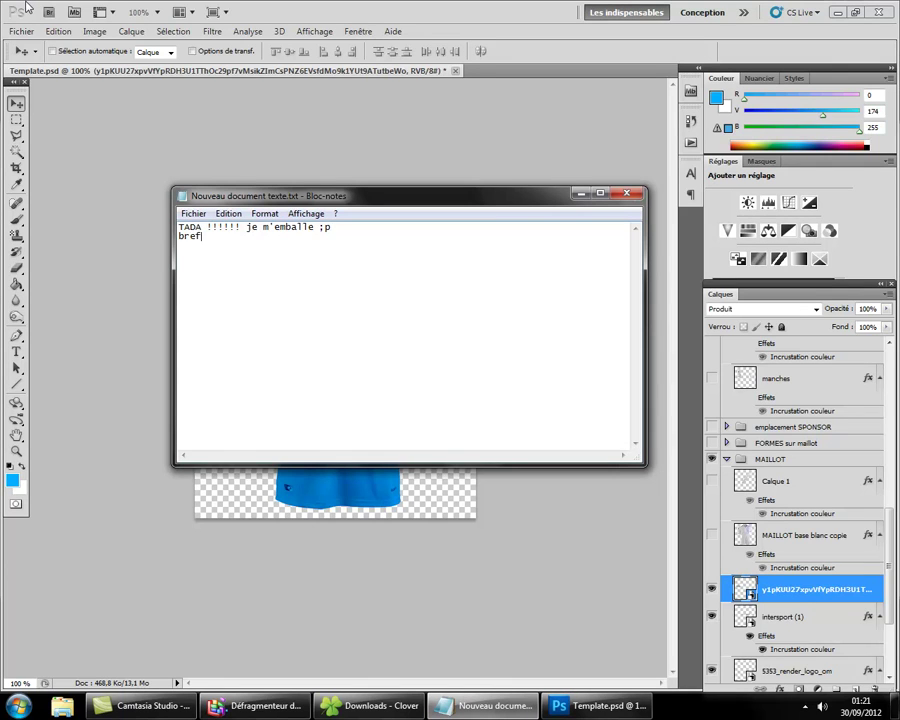
pyautogui.write('on gomme ce qui depasse !')
pyautogui.click(103, 482)
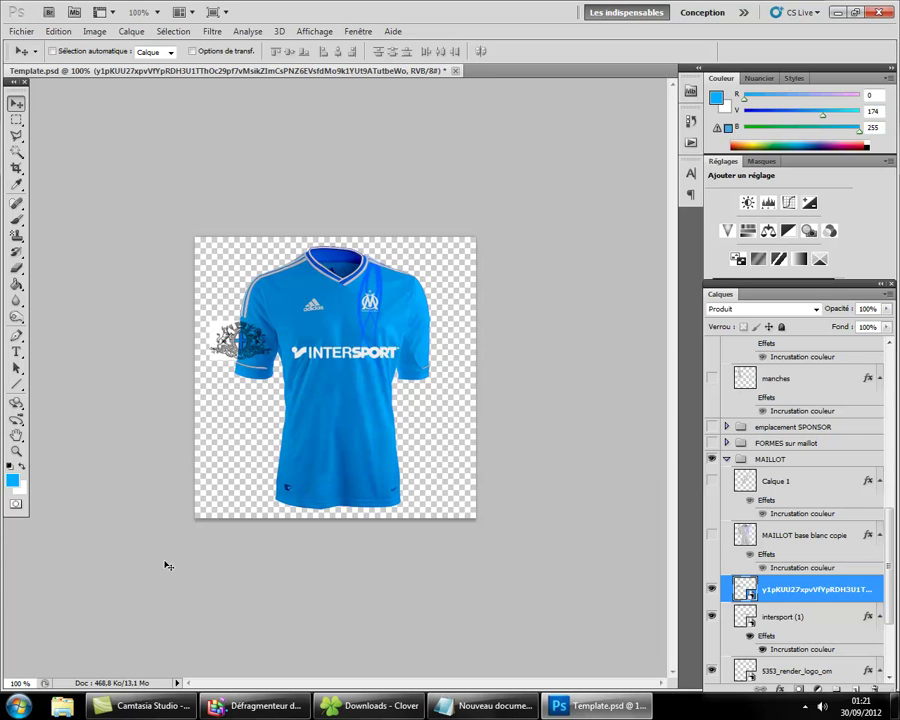
# Rasterize the emblem layer and erase the part hanging off the left sleeve.
pyautogui.click(16, 269)
pyautogui.click(232, 338)
pyautogui.click(418, 295)
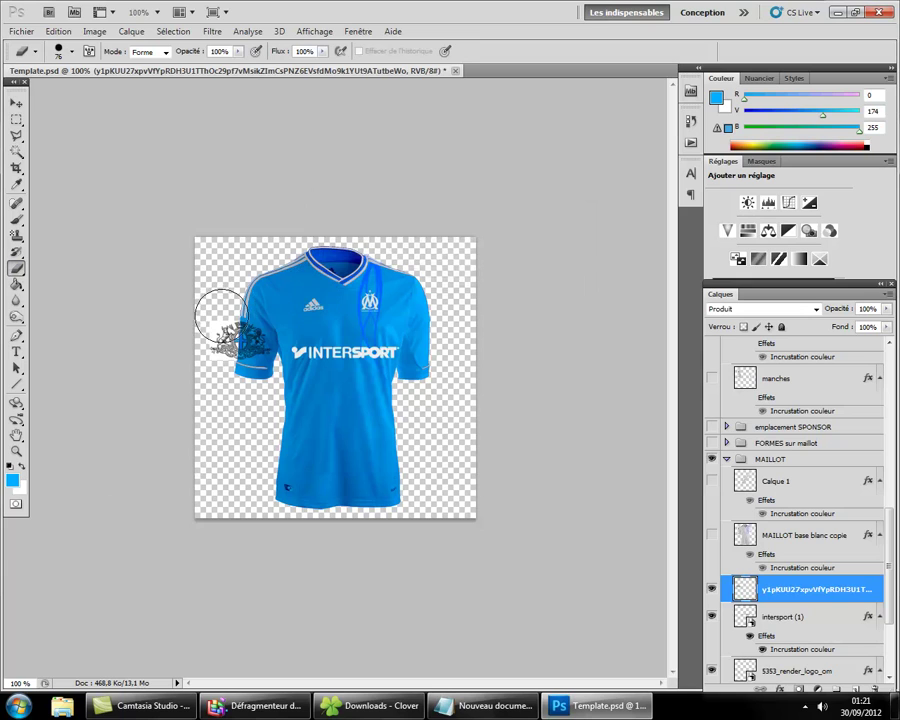
pyautogui.moveTo(214, 327)
pyautogui.mouseDown()
pyautogui.moveTo(213, 341)
pyautogui.moveTo(125, 428)
pyautogui.mouseUp()
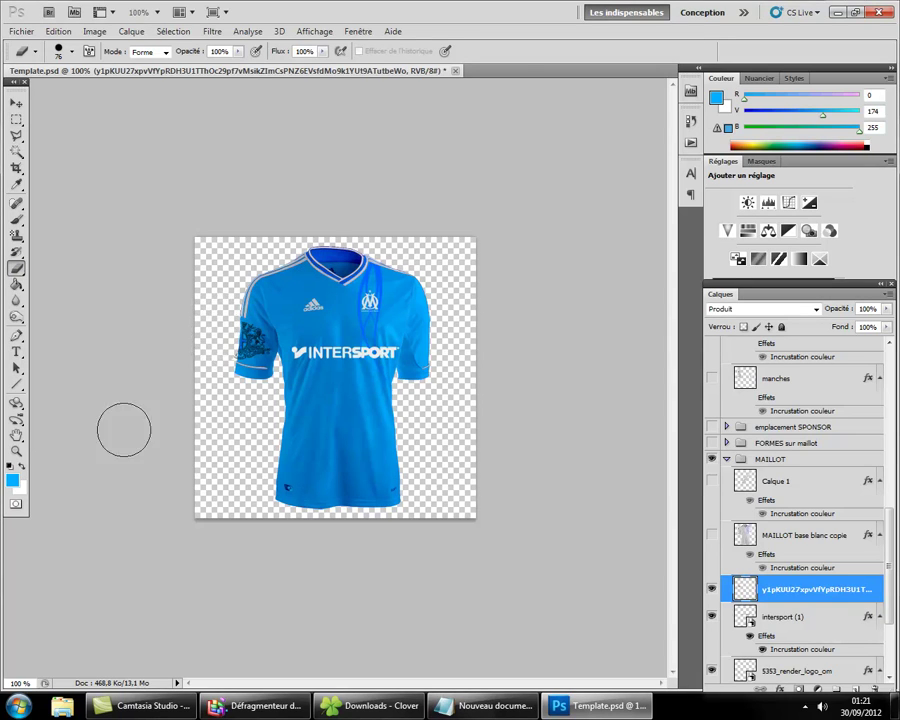
# Add a Notepad line about adjusting the transparency to taste.
pyautogui.click(490, 706)
pyautogui.write('re')
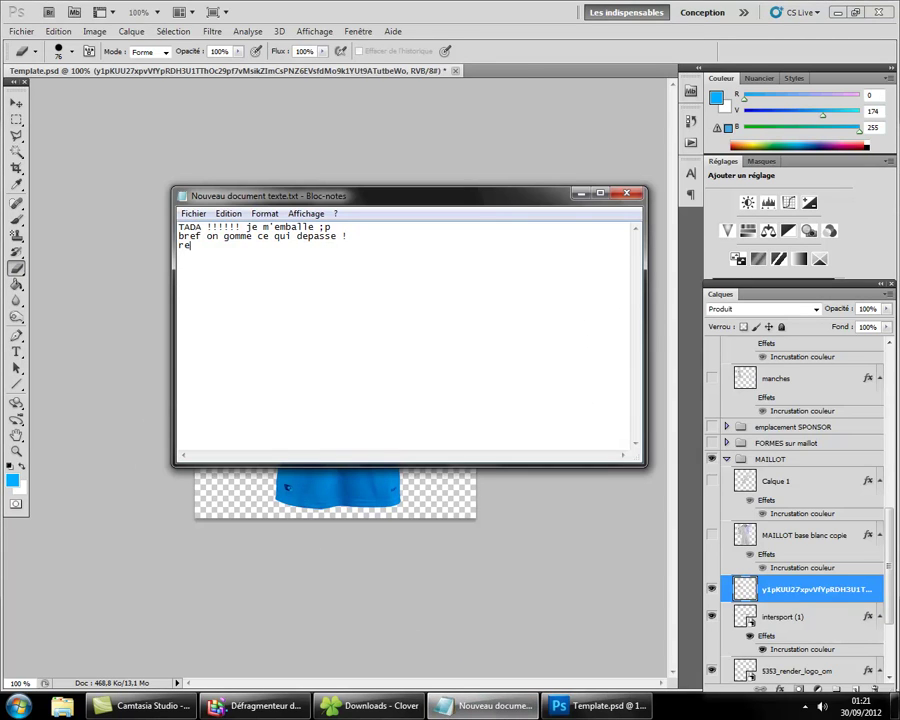
pyautogui.write('gler la transparence a v')
pyautogui.write('otre gout !')
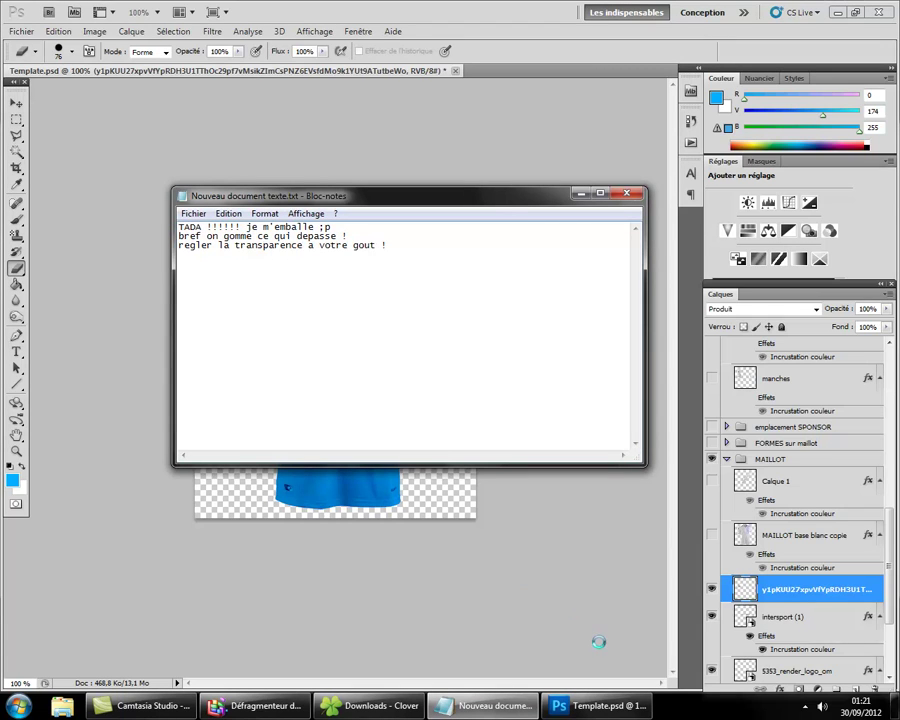
pyautogui.click(595, 706)
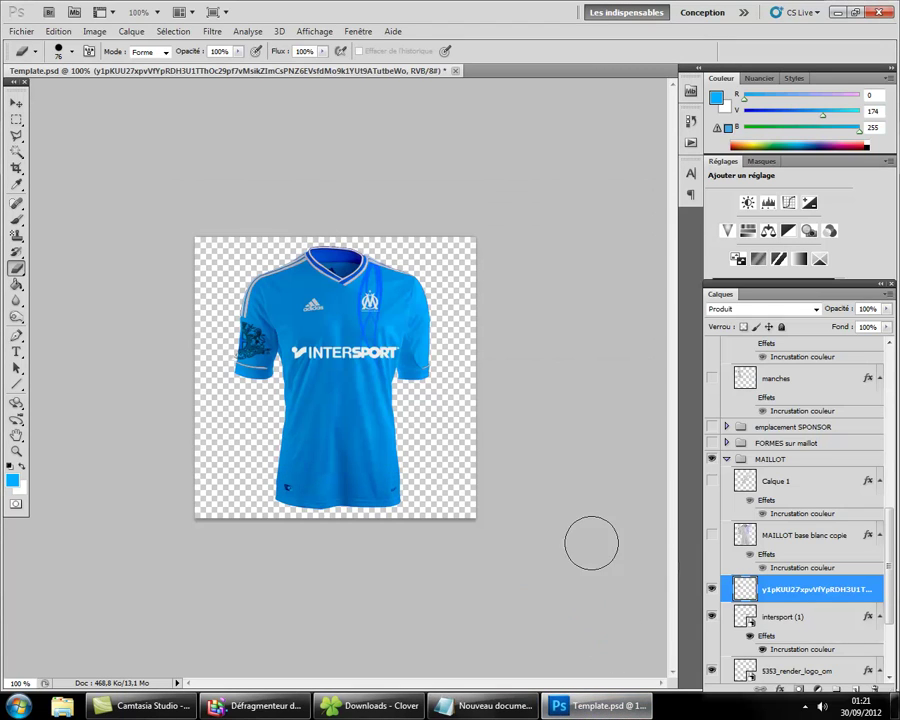
# Lower the emblem layer's opacity to 38% in Blending Options.
pyautogui.doubleClick(812, 594)
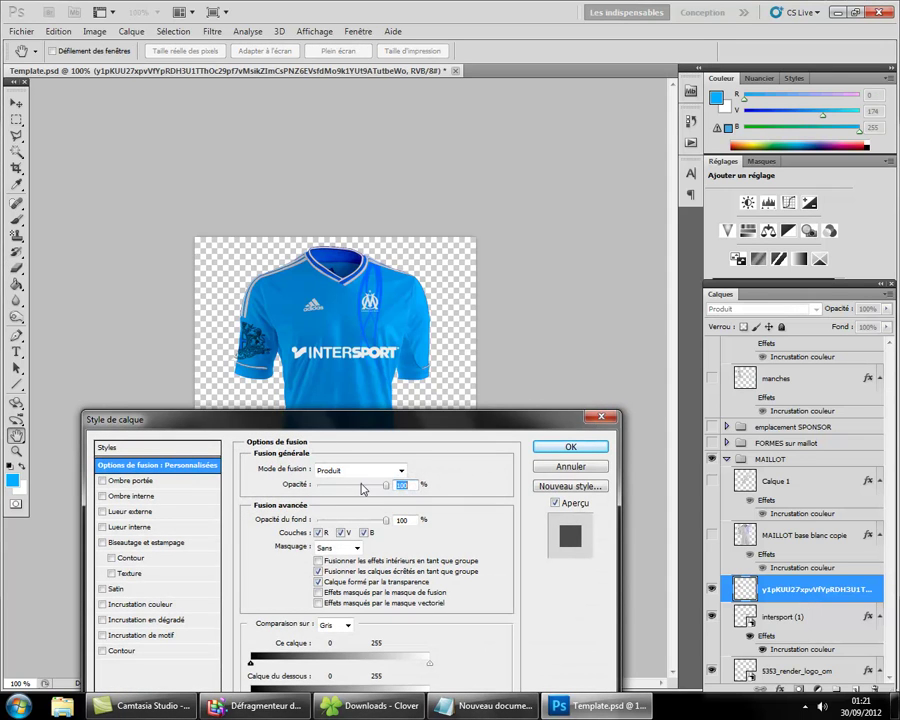
pyautogui.moveTo(386, 484); pyautogui.dragTo(344, 486)
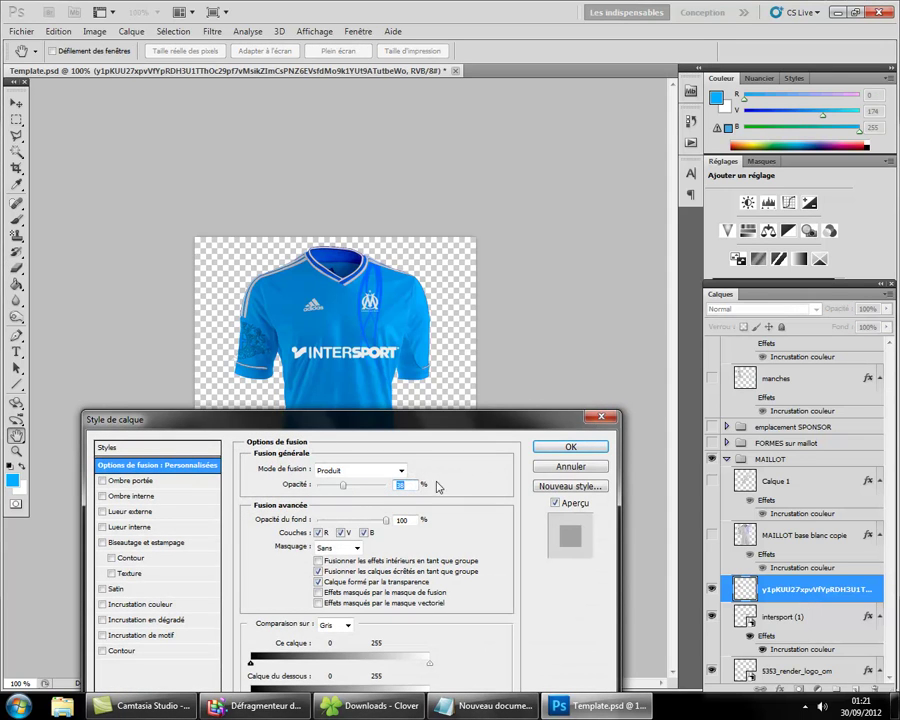
pyautogui.click(570, 446)
pyautogui.hotkey('alt', 'Tab')
# Replace the note with 'WAAAAAAAAAAAAAA ! c'est beau "joke"' and a line about handling the tools.
pyautogui.hotkey('ctrl', 'a')
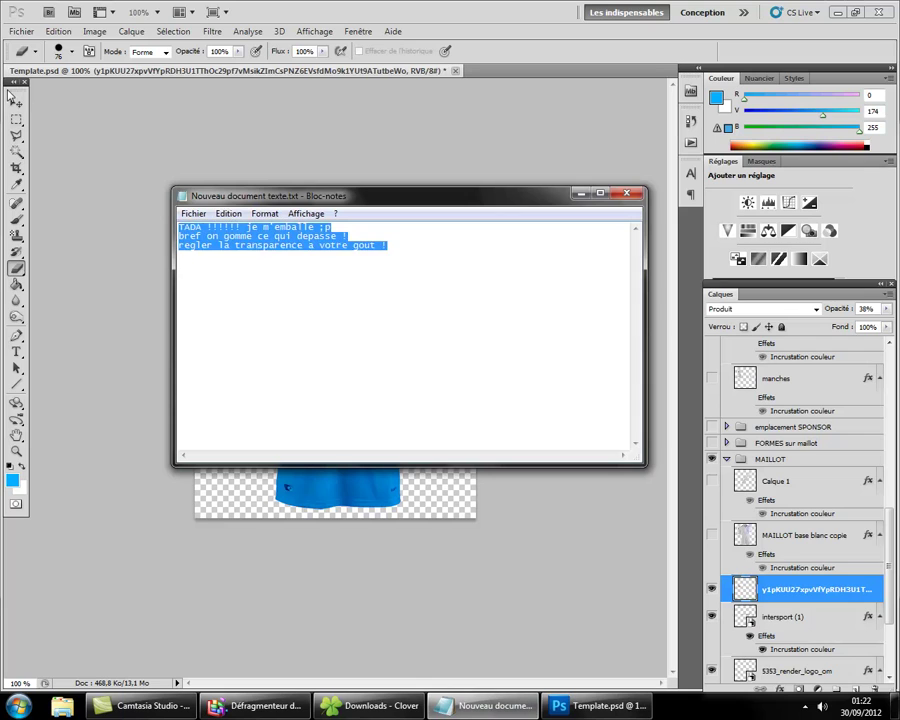
pyautogui.write('WAAAAAAAAAAAAAA ! ')
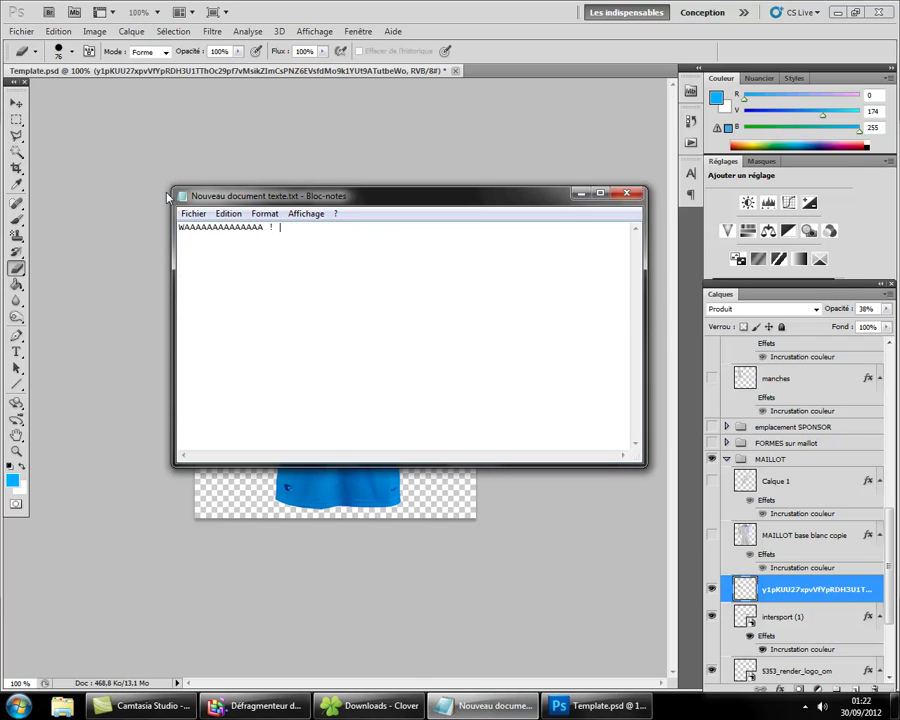
pyautogui.write('c\'est beau "joke')
pyautogui.write('"')
pyautogui.press('Return')
pyautogui.write('mai')
pyautogui.write('ntenant vous save')
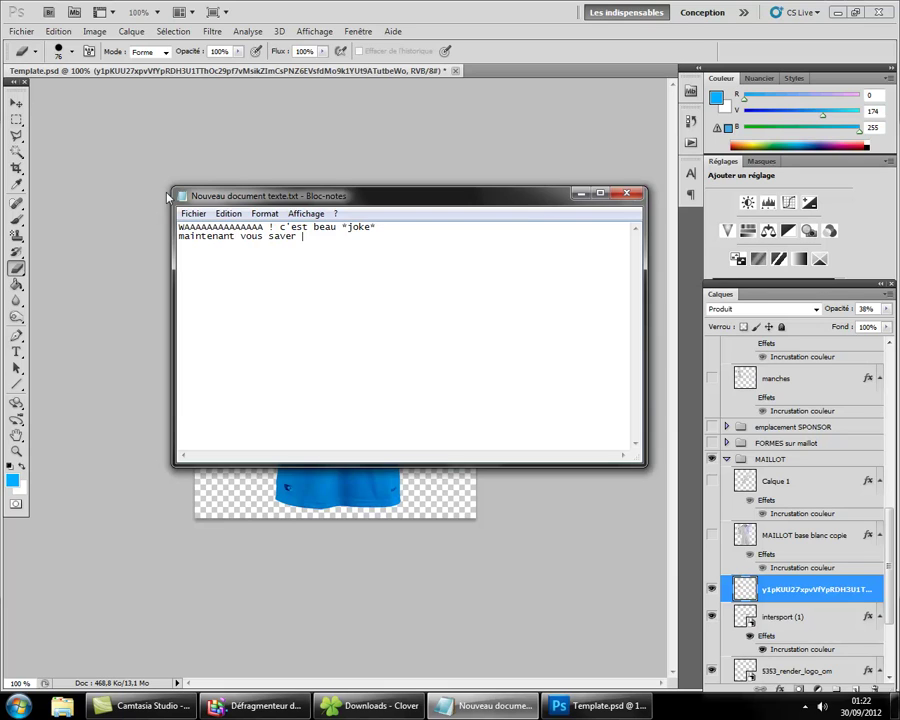
pyautogui.write('z maniez')
pyautogui.write(' plus ou moins photoshop !!!')
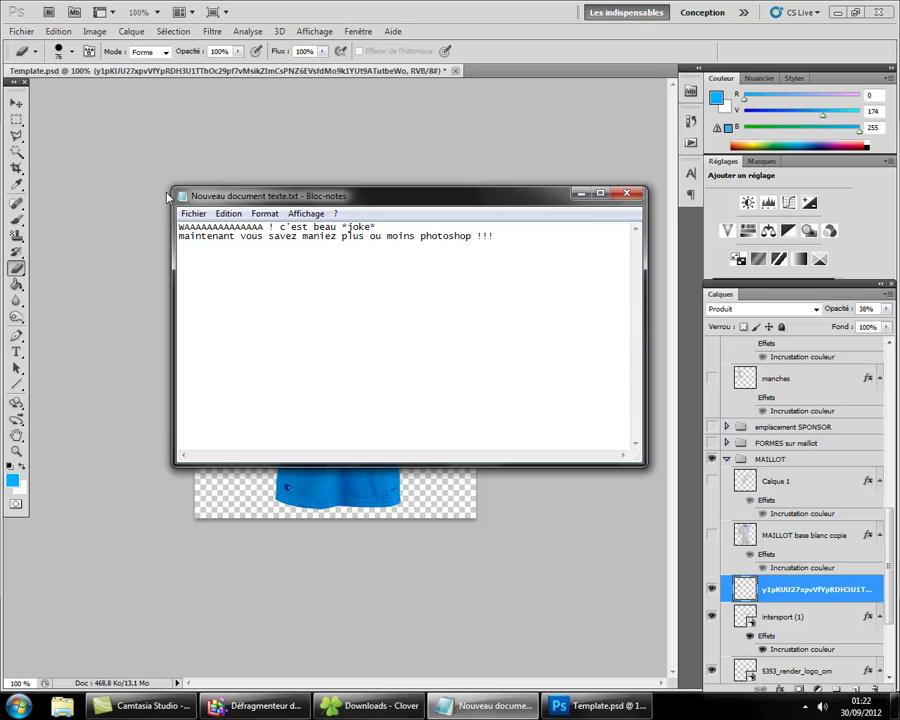
# Add remarks on finding the right template and a future template tutorial, then clear the note.
pyautogui.press('Return')
pyautogui.write("le truc c'est de trouver le ")
pyautogui.write('bon template !')
pyautogui.press('Return')
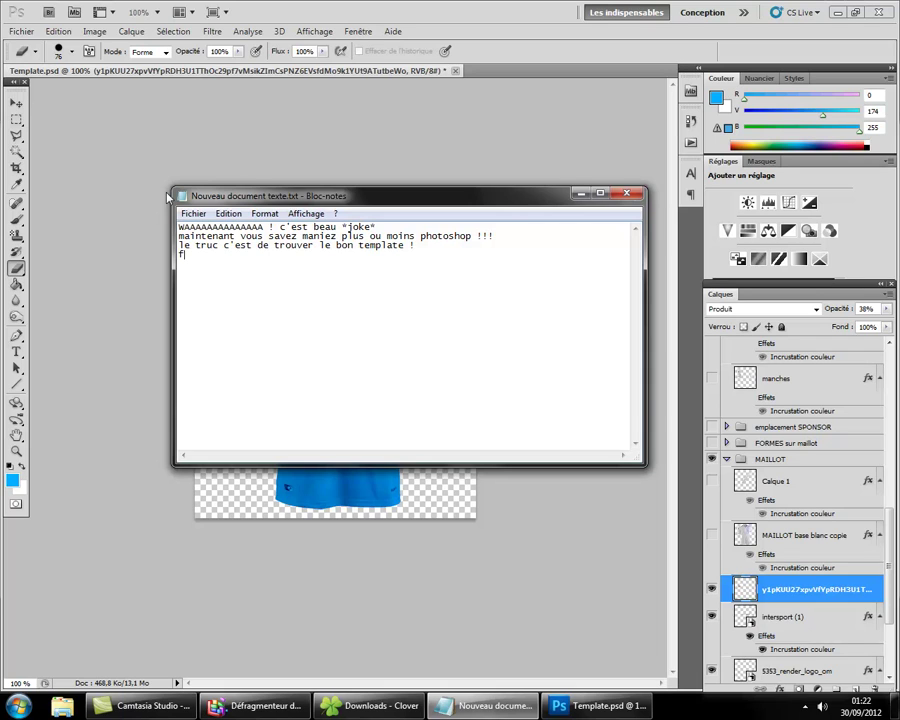
pyautogui.write('dans un futur tuto j')
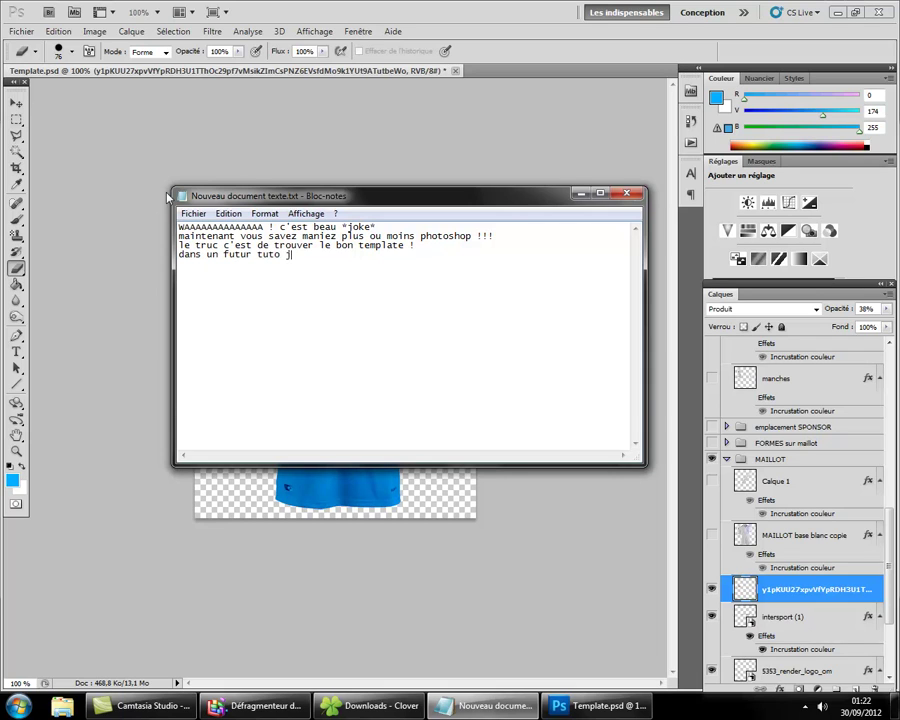
pyautogui.write('e vous montrerai comment créer vos')
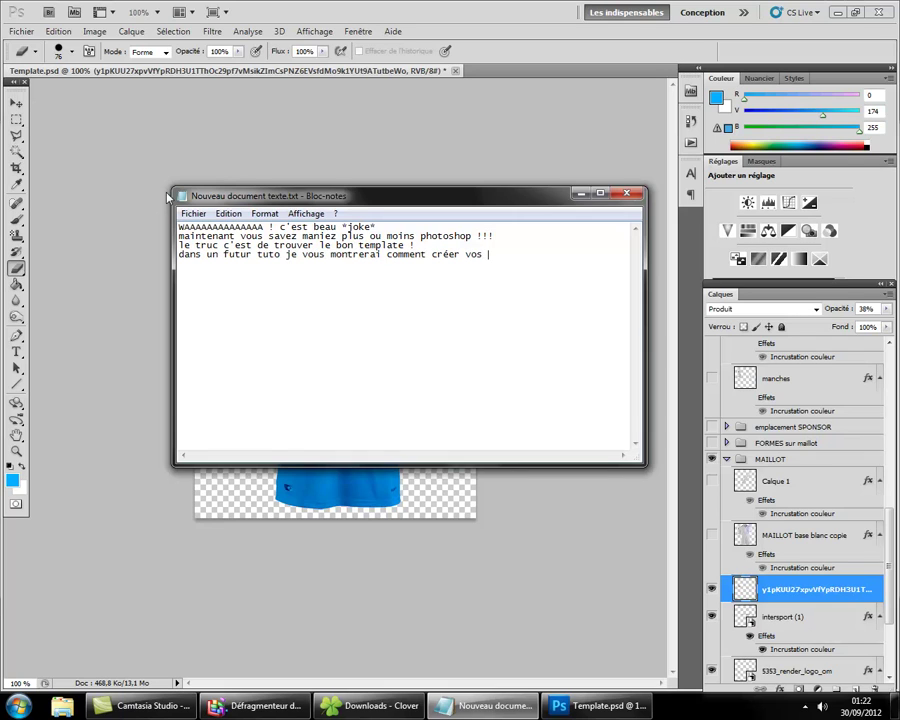
pyautogui.write(' templates :D')
pyautogui.press('Return')
pyautogui.hotkey('ctrl', 'a')
pyautogui.press('Delete')
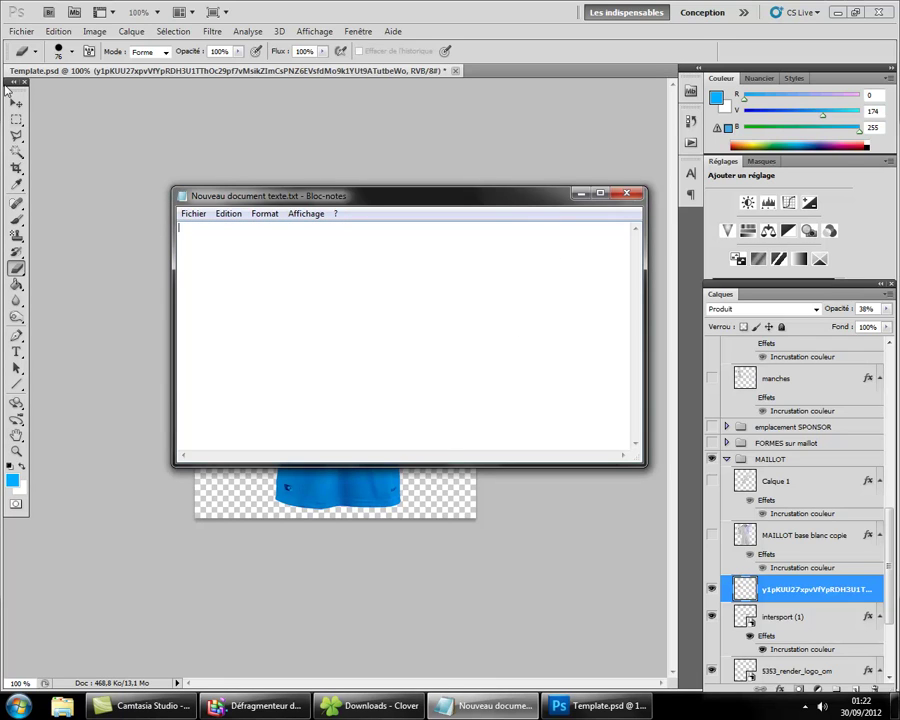
# Type a draft message asking viewers for a thumbs up if they liked the tutorial.
pyautogui.write('je finie j')
pyautogui.write('uste par vous')
pyautogui.write(' dire que si vous')
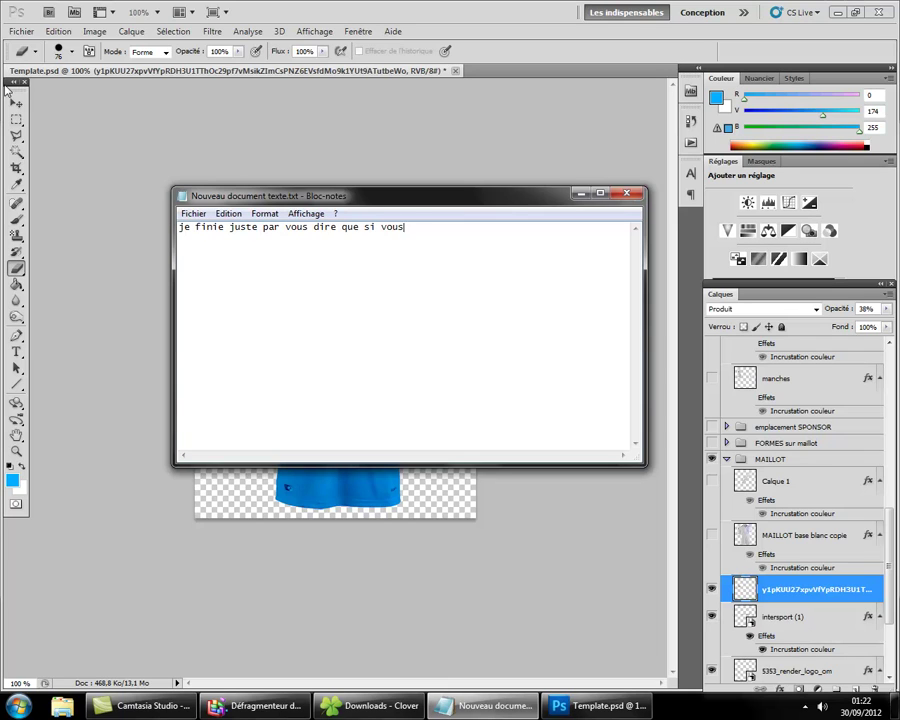
pyautogui.write(' avez aimer ce tuto ! ')
pyautogui.write('vous pouvez mett')
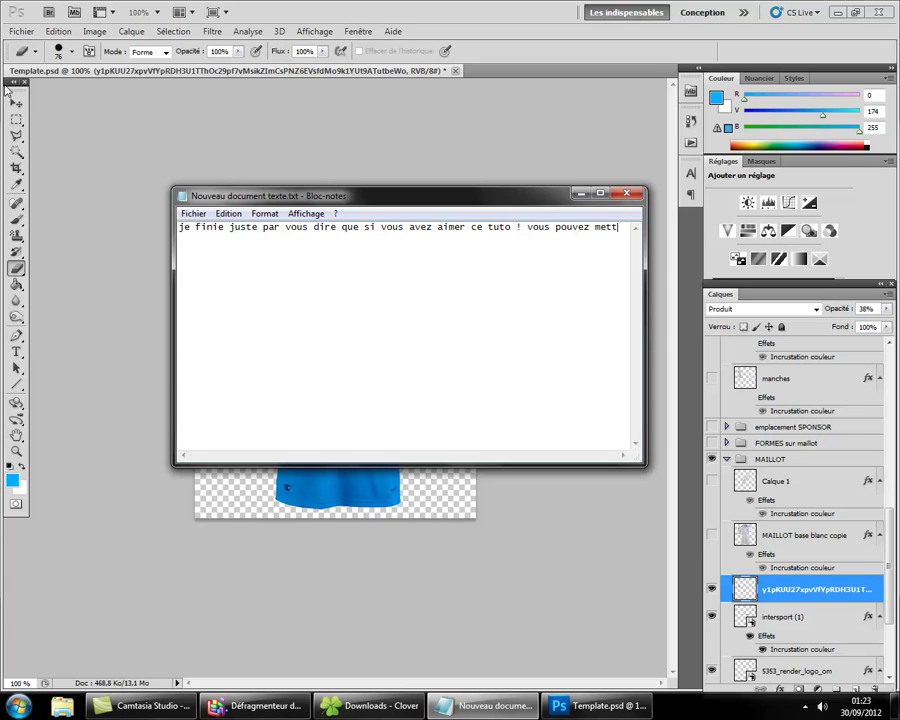
pyautogui.write('re un pouce ver')
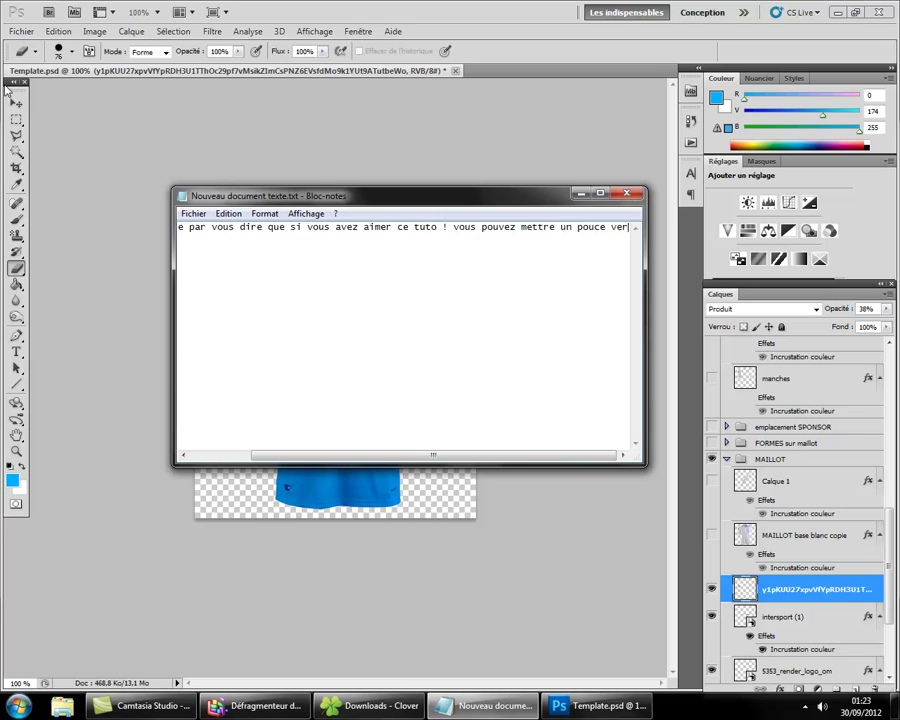
pyautogui.write(' t ;')
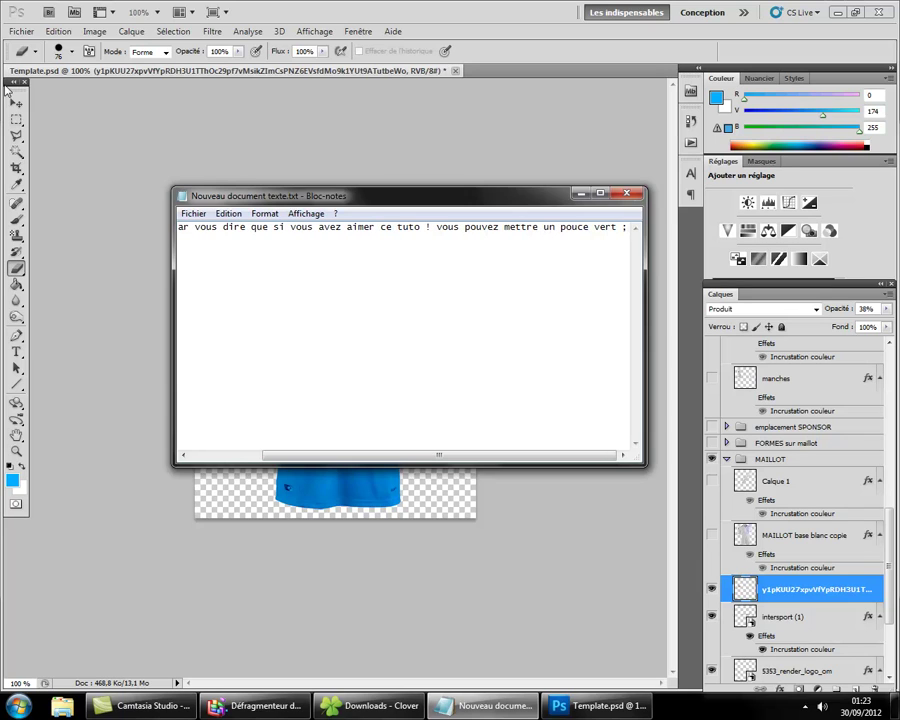
pyautogui.write(')')
pyautogui.press('Return')
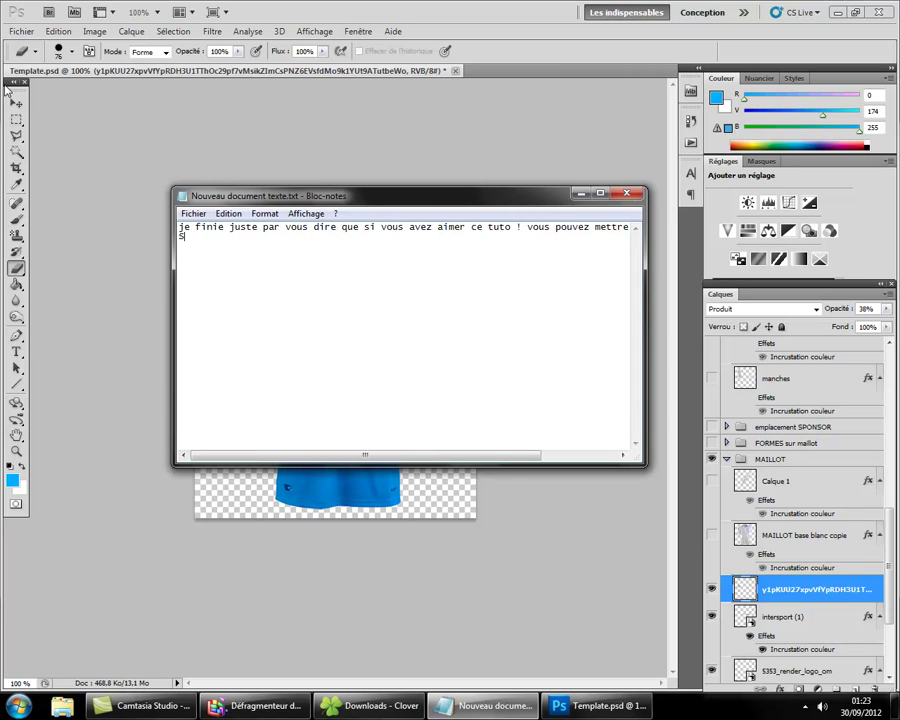
pyautogui.write('e serait sympa ')
pyautogui.write('!')
# Rewrite the note inviting questions in the comments and joining the page, then launch Google Chrome.
pyautogui.hotkey('ctrl', 'a')
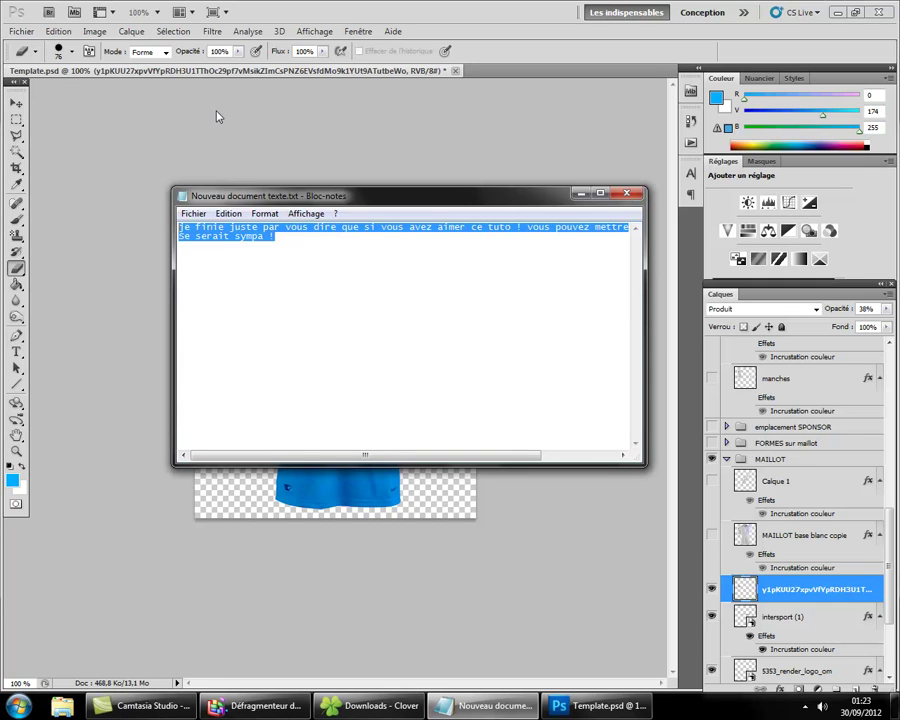
pyautogui.press('BackSpace')
pyautogui.write('si vous')
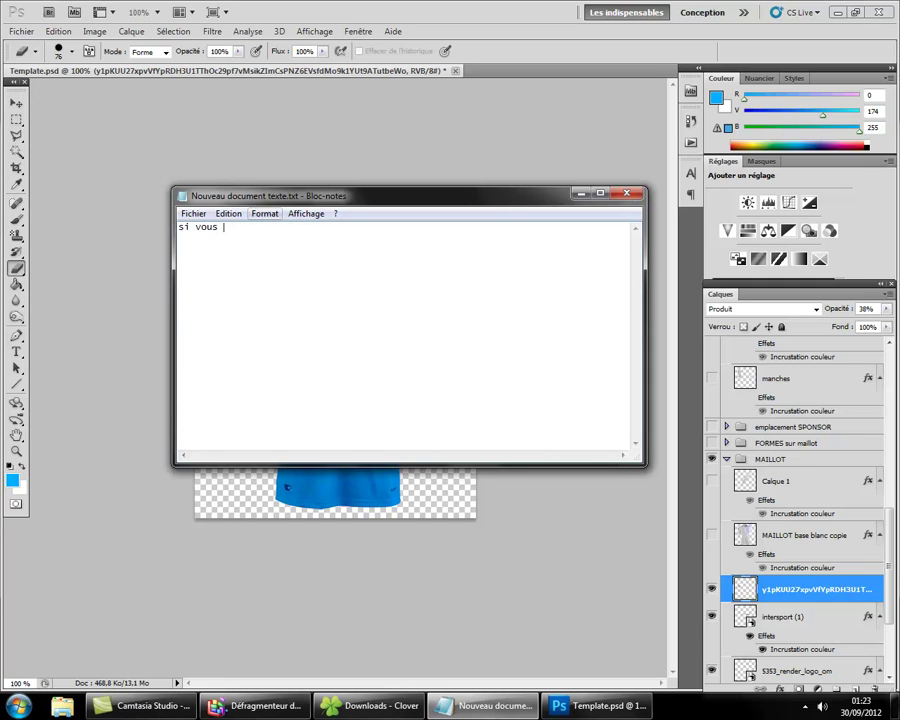
pyautogui.write(" des questions ! c'est")
pyautogui.write('dan')
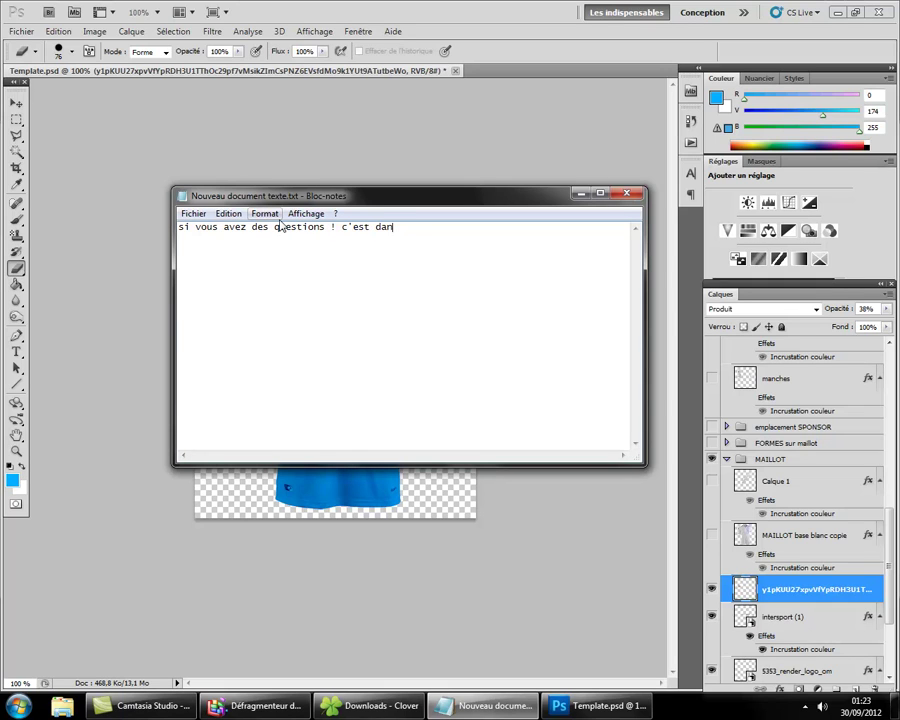
pyautogui.write(',s les coms ! j')
pyautogui.write('e me ferai')
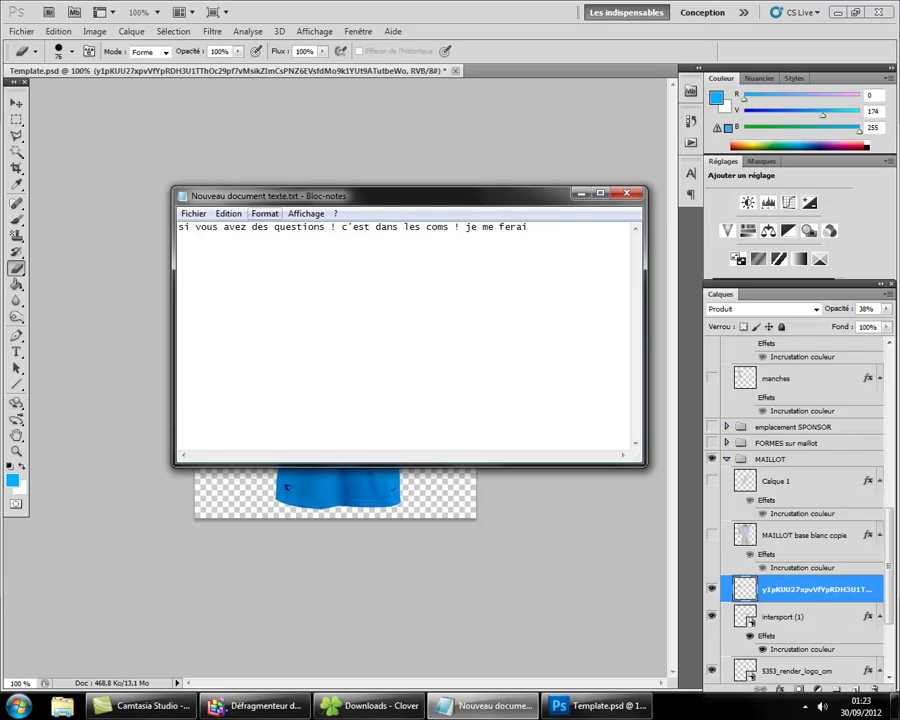
pyautogui.write(' plais')
pyautogui.write(' plus o')
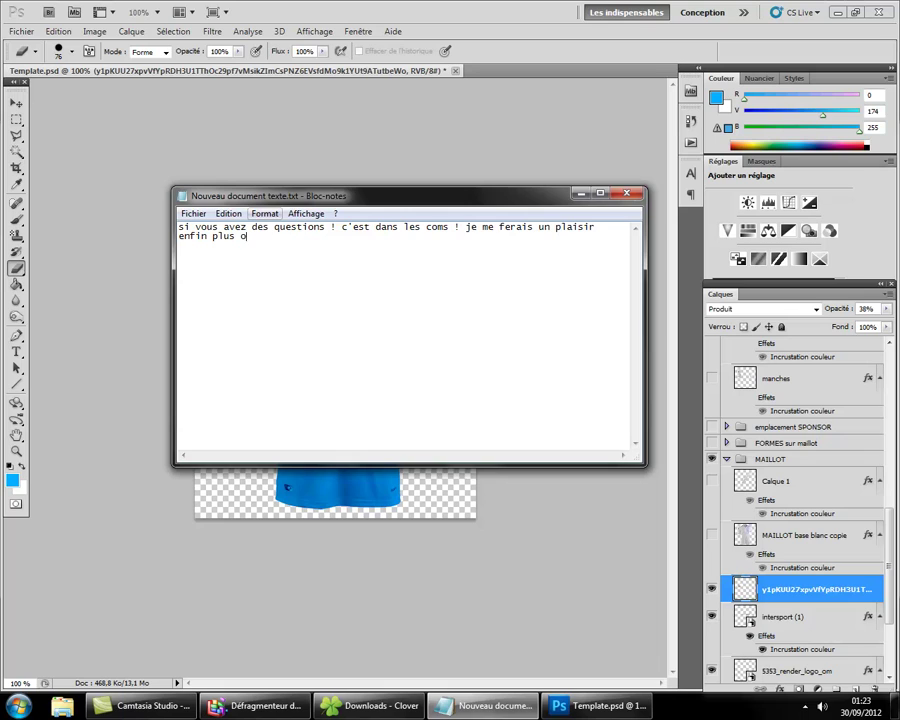
pyautogui.write('u moins un plaisir d')
pyautogui.write("'y re")
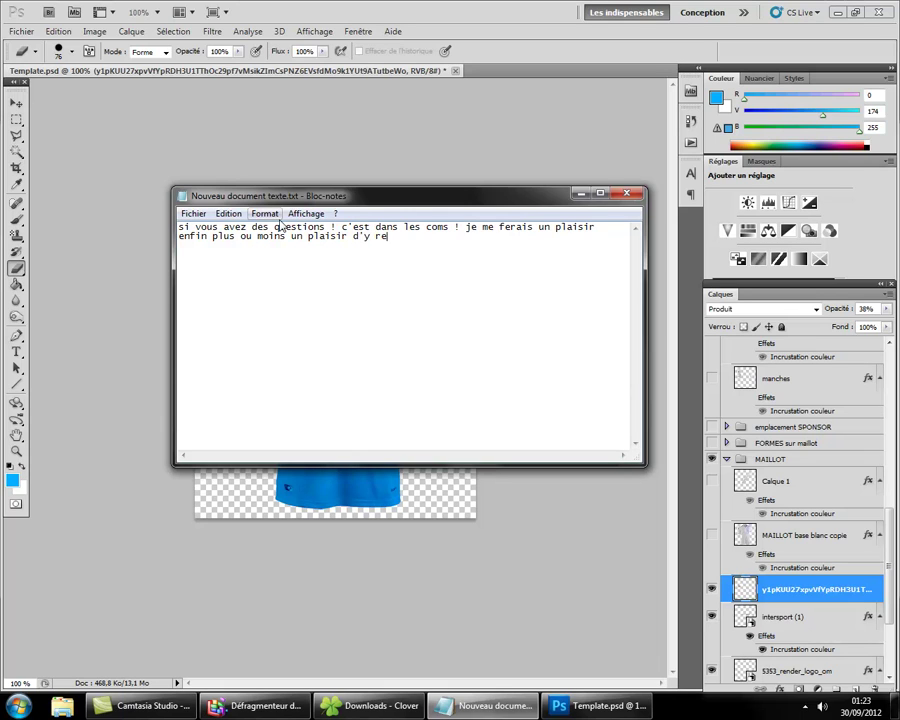
pyautogui.write('pondre !')
pyautogui.press('Return')
pyautogui.write('finir')
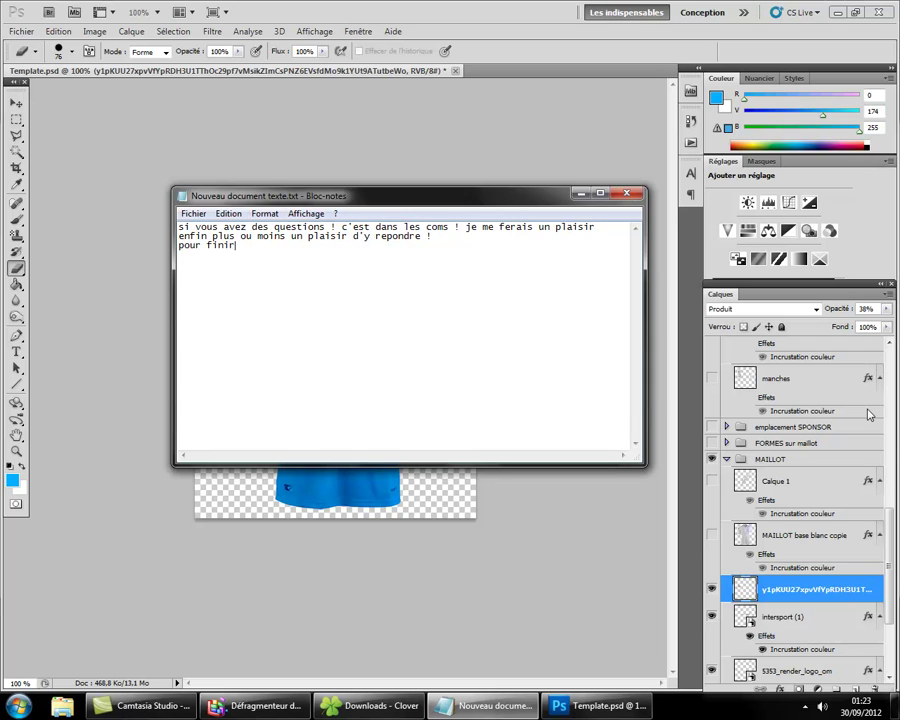
pyautogui.write(' ! vous pouvez re')
pyautogui.write('joindre ma page FB !')
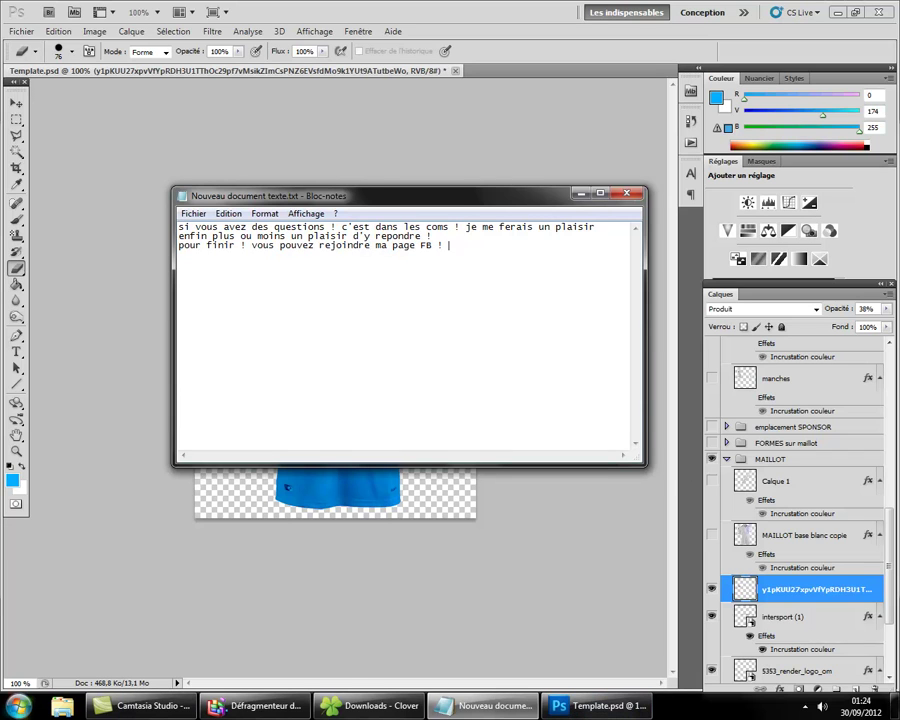
pyautogui.click(18, 705)
pyautogui.click(92, 151)
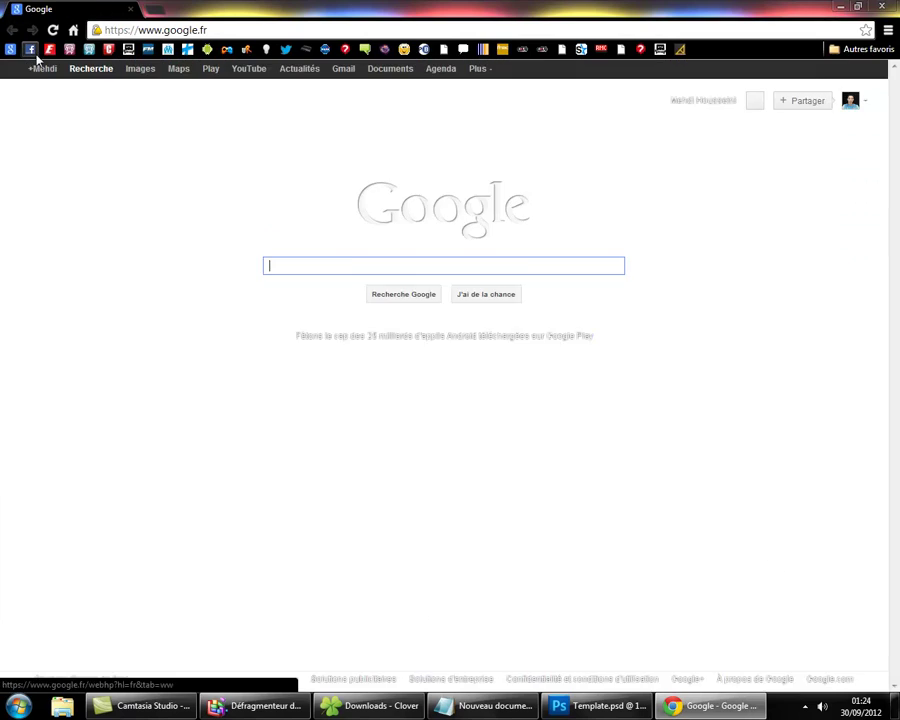
# Search Google for 'maillots de l'om par stonknot' and open the Maillot de l'OM par Stonknot Facebook page.
pyautogui.write('maillots')
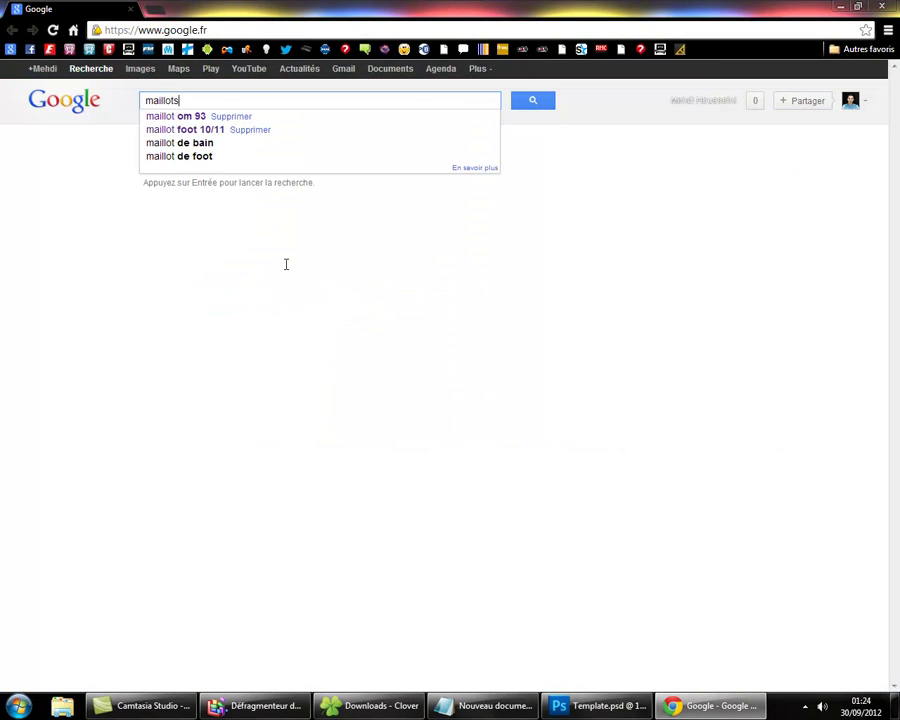
pyautogui.write(" de l'om par")
pyautogui.press('BackSpace')
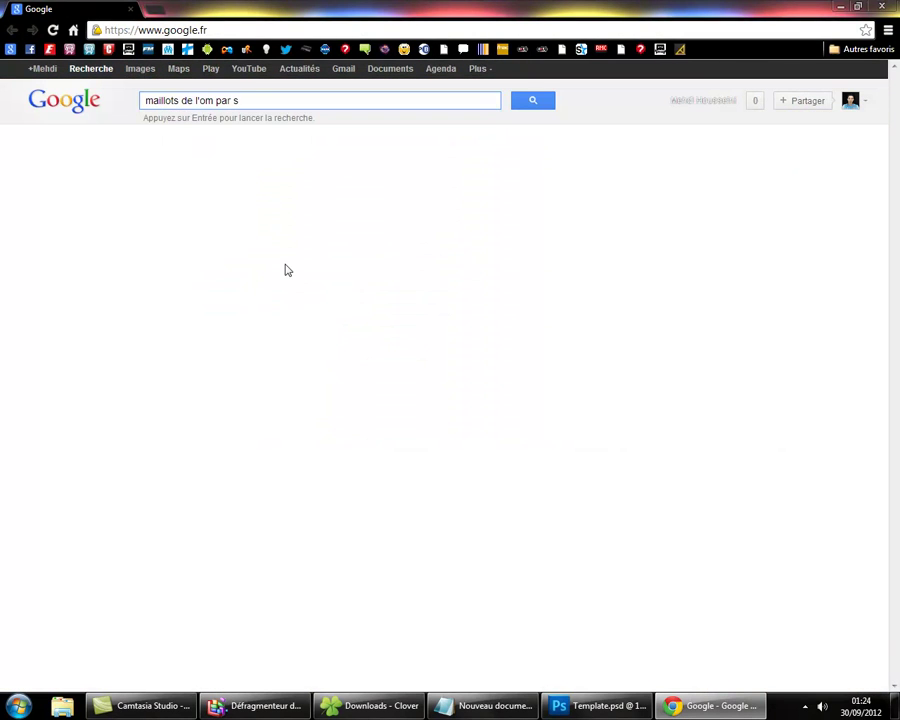
pyautogui.write('tonknot')
pyautogui.press('Return')
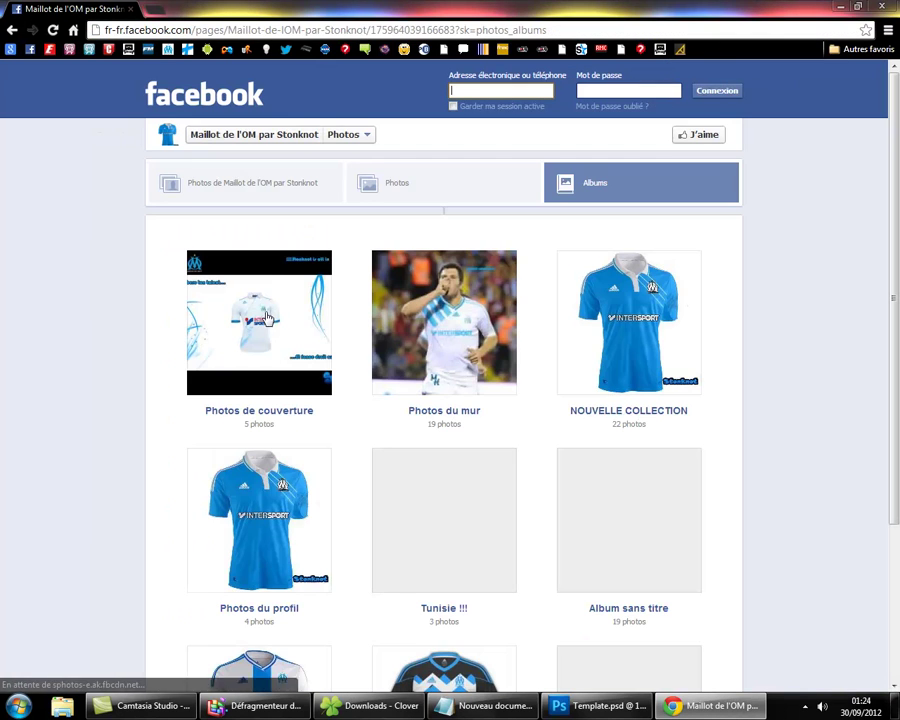
pyautogui.click(164, 136)
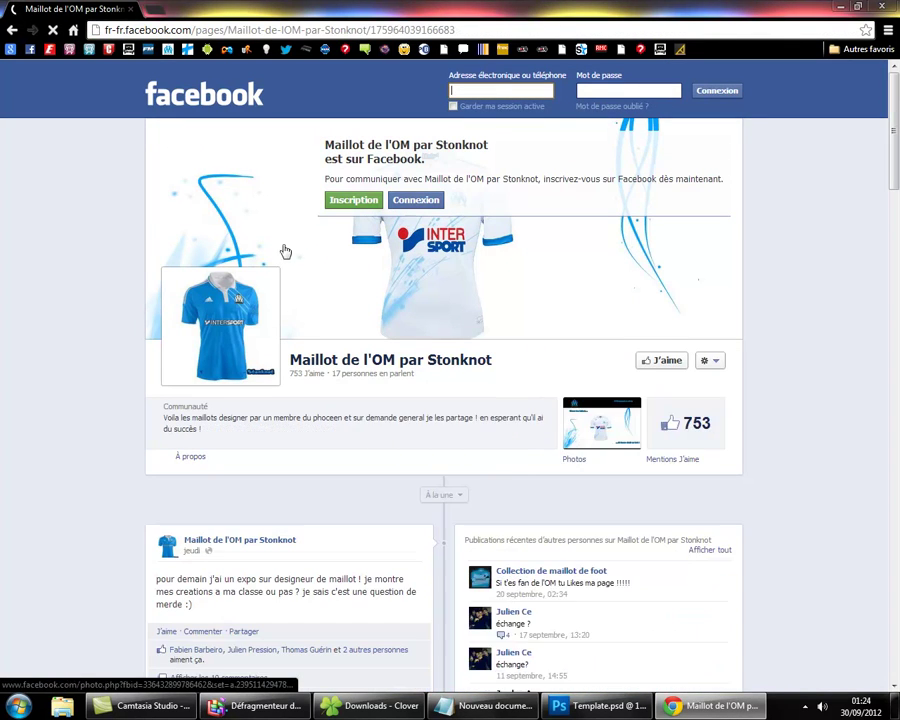
pyautogui.click(468, 706)
# Add closing lines dedicating the video to two friends, thanking everyone, and ending with 'Allez L'OM !!!!!!'.
pyautogui.write('c')
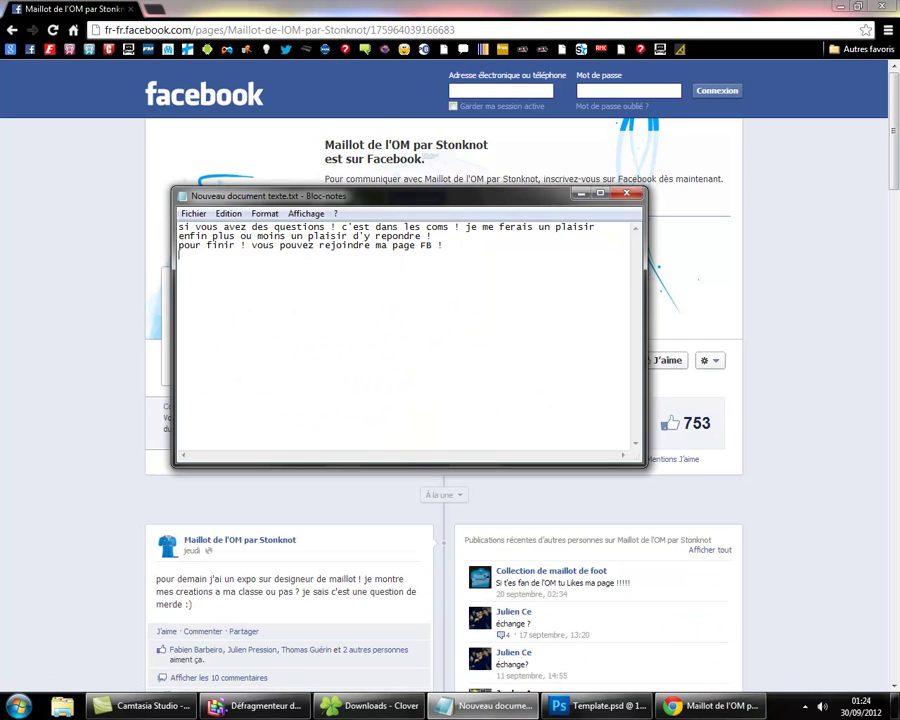
pyautogui.write('e serait super sympa ! :D')
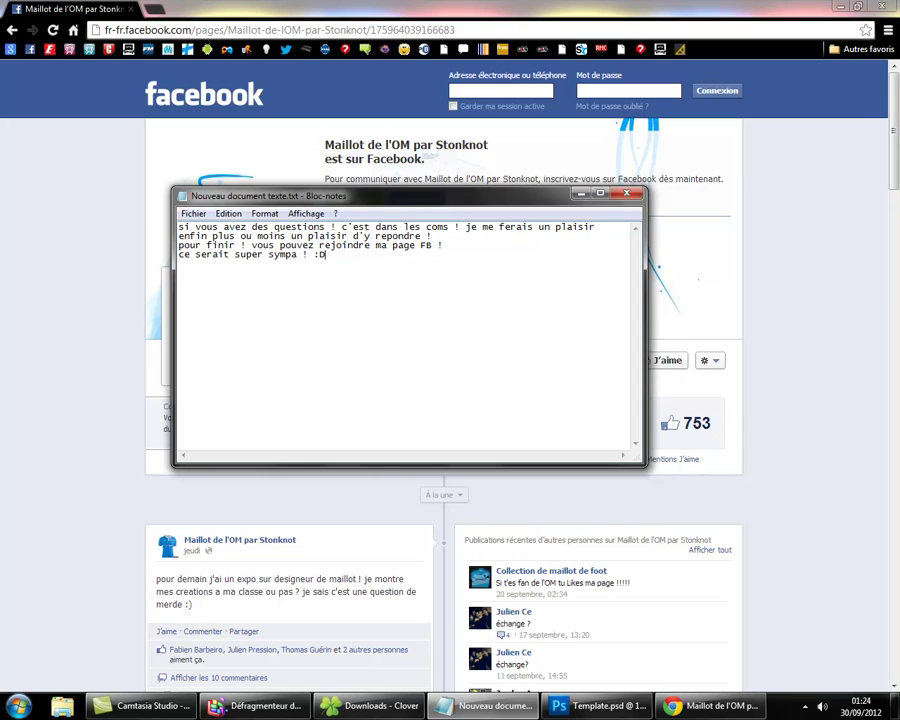
pyautogui.press('Return')
pyautogui.write('et enfin ! ')
pyautogui.write('je voudrais juste ded')
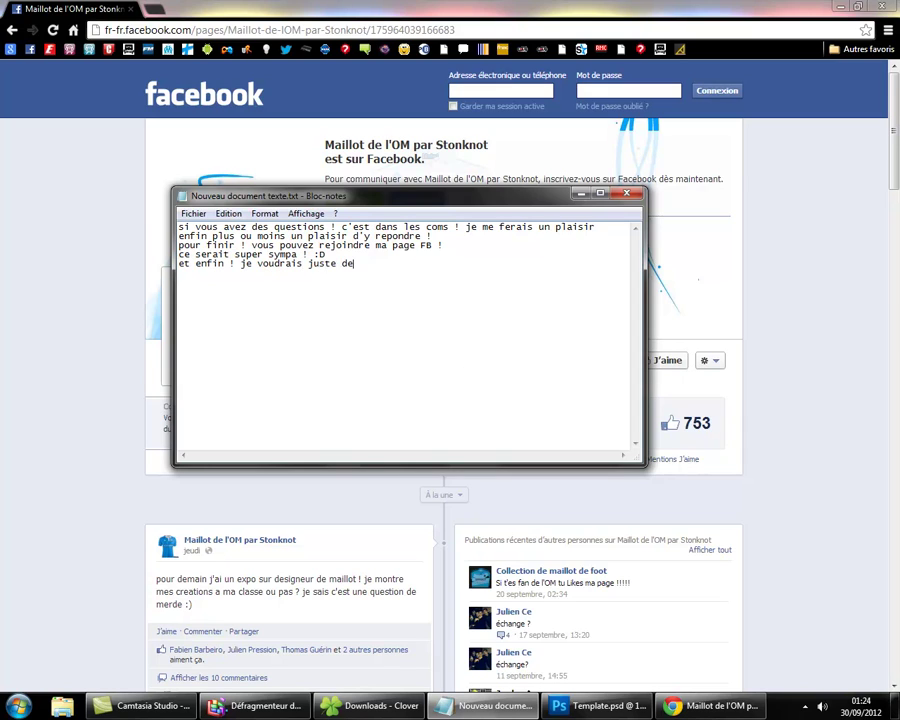
pyautogui.write('icasé ce')
pyautogui.write('(puti')
pyautogui.write("n l'ort")
pyautogui.write('hographe !!!!!')
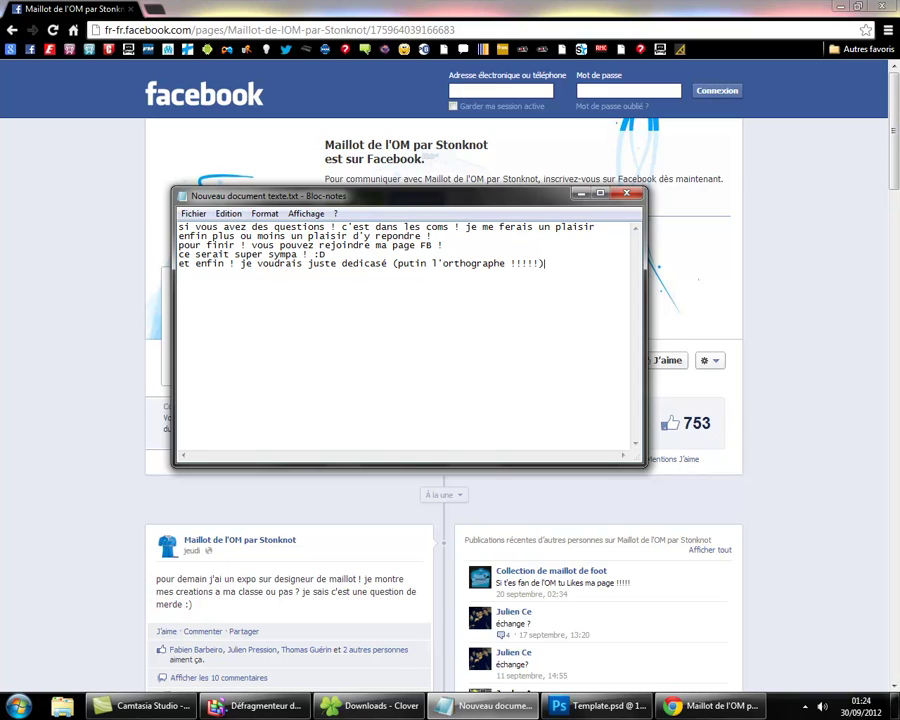
pyautogui.write('disais je')
pyautogui.write(' veux dédic')
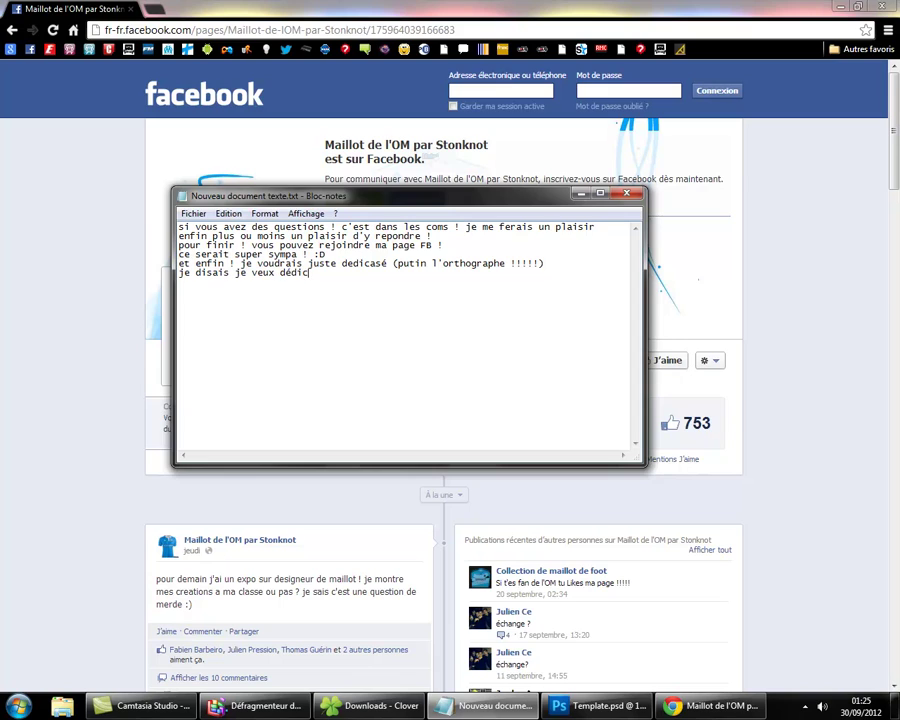
pyautogui.write('acé cet')
pyautogui.write('te vidéo a ')
pyautogui.write('Zach et')
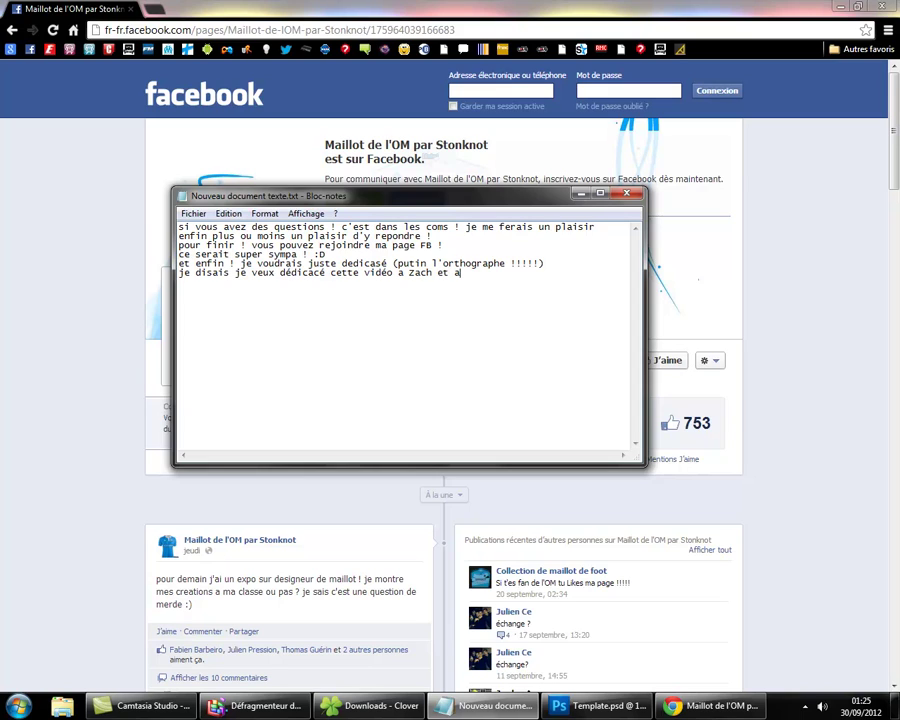
pyautogui.write('ayan voial ! T')
pyautogui.write('hanks les gens ')
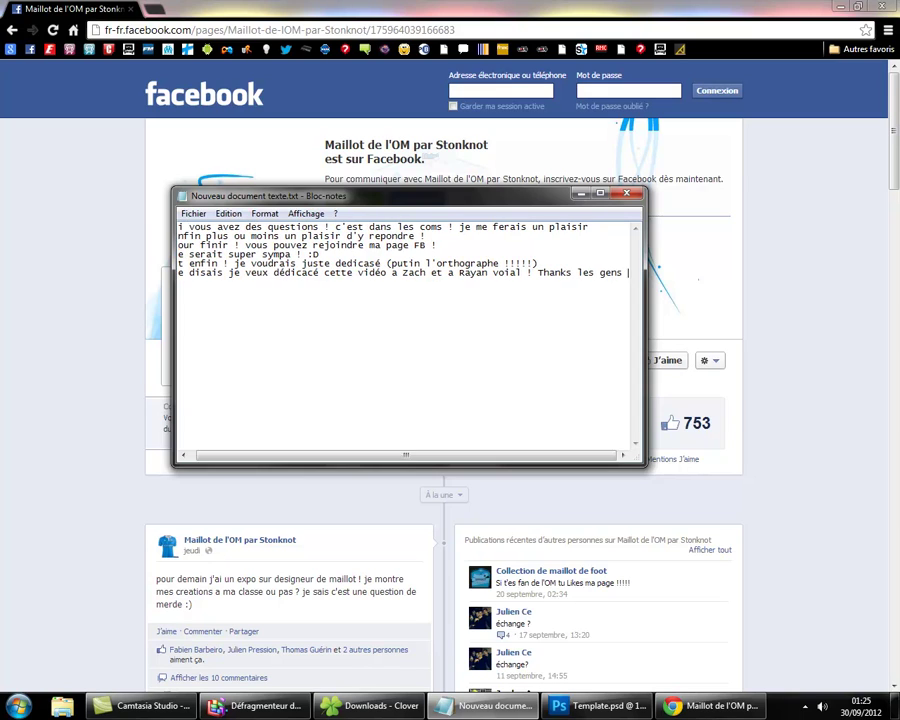
pyautogui.write(';))')
pyautogui.press('Return')
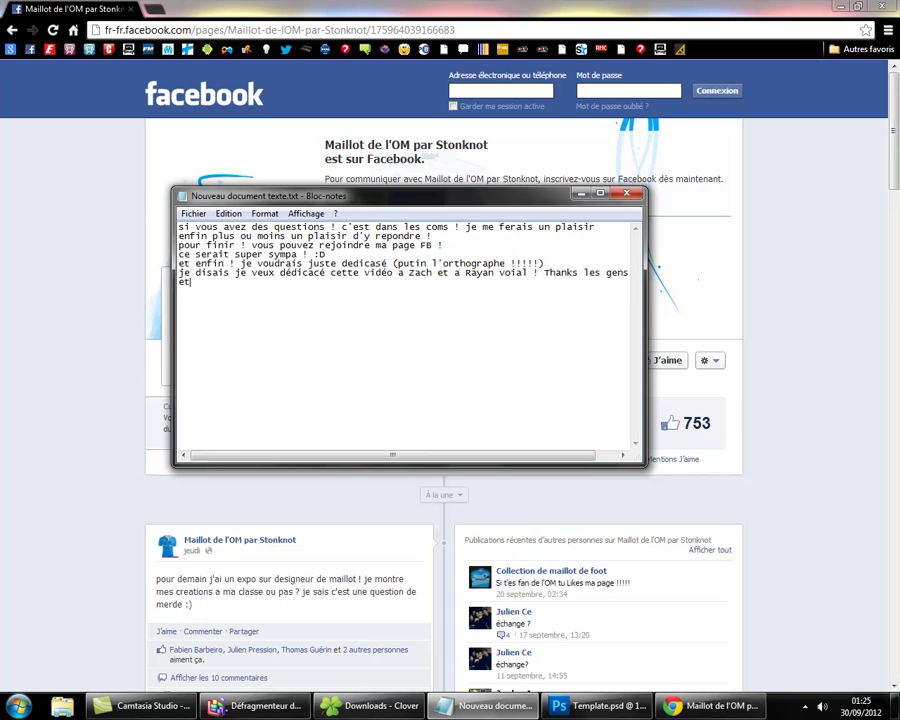
pyautogui.write(" Allez L'OM ")
pyautogui.write('!!!!!!')
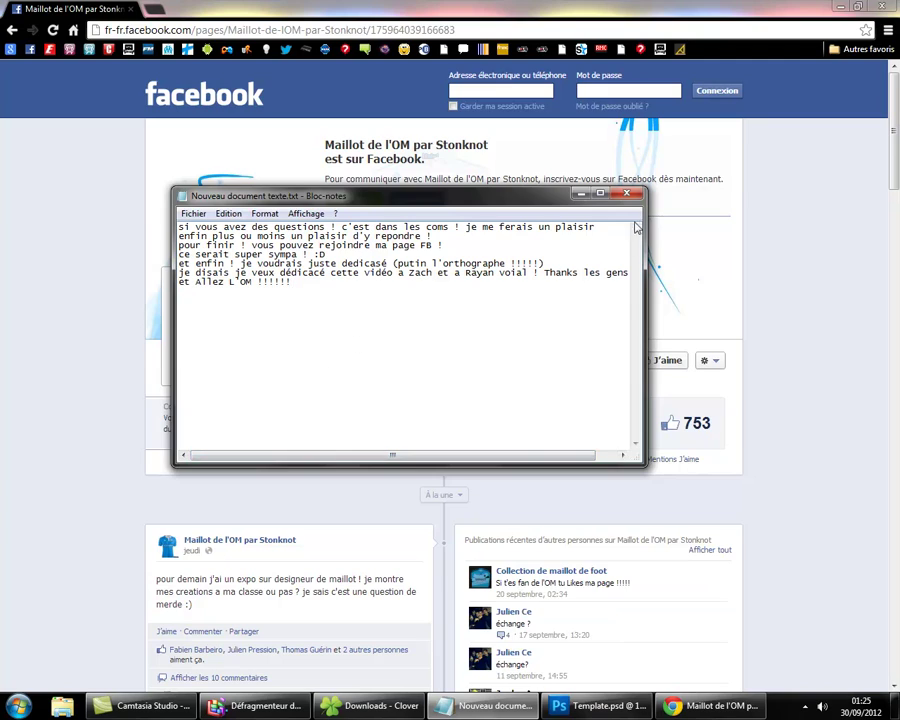